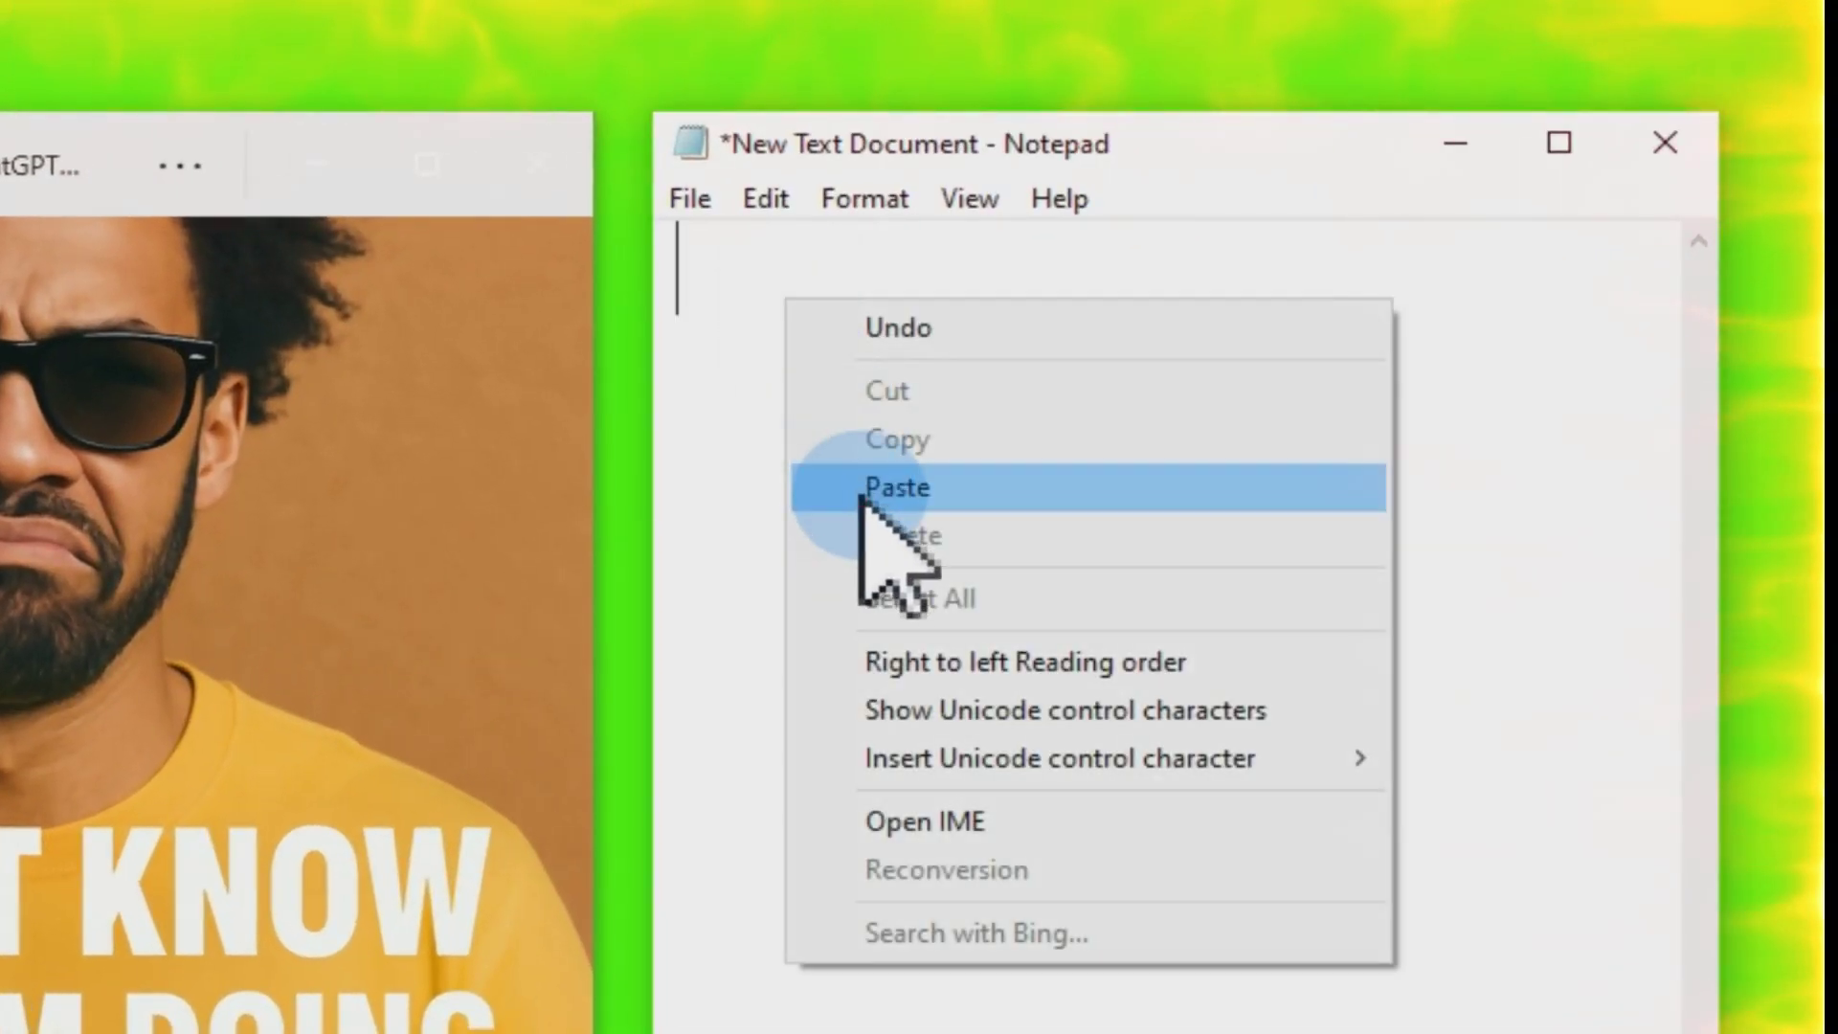
Paste the text extracted from the screen into a new Notepad document
{"action": "left_click", "coordinate": [1164, 384]}
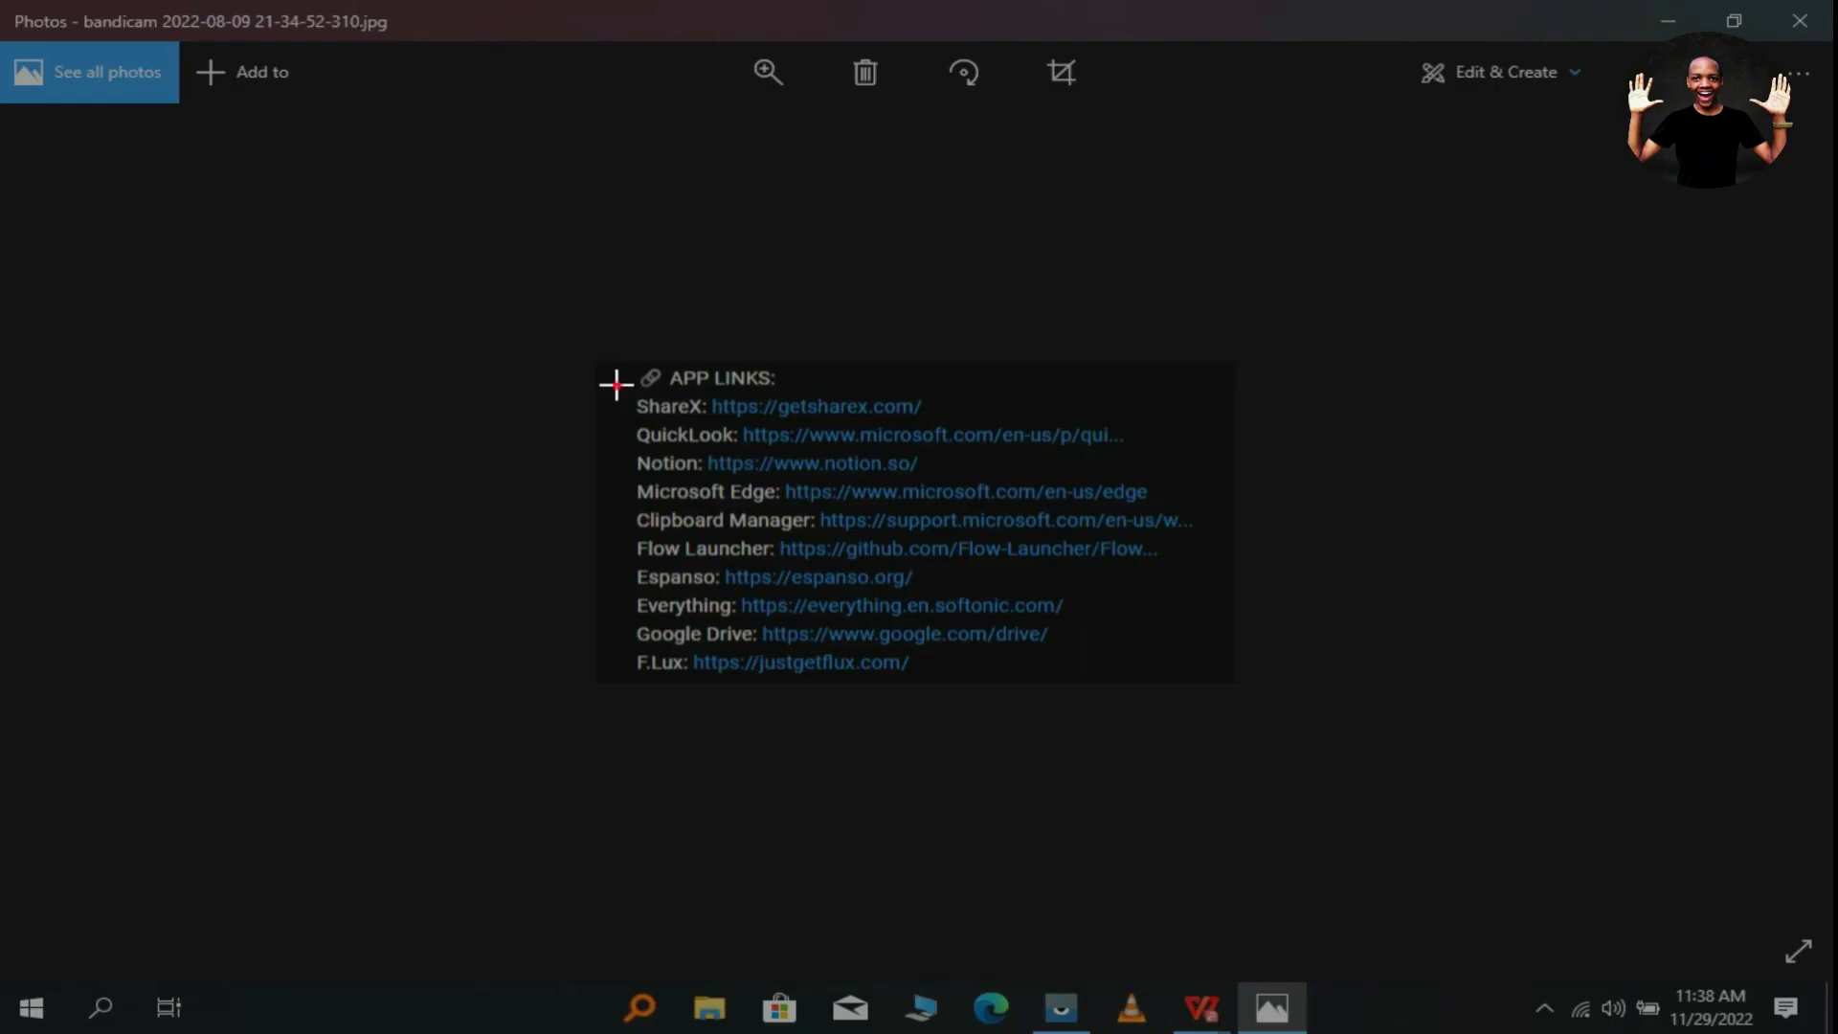
Capture the app-link list into Notepad, then set the Base legend to blue 49a4eb and apply it
{"action": "left_click_drag", "start_coordinate": [699, 510], "coordinate": [1136, 681]}
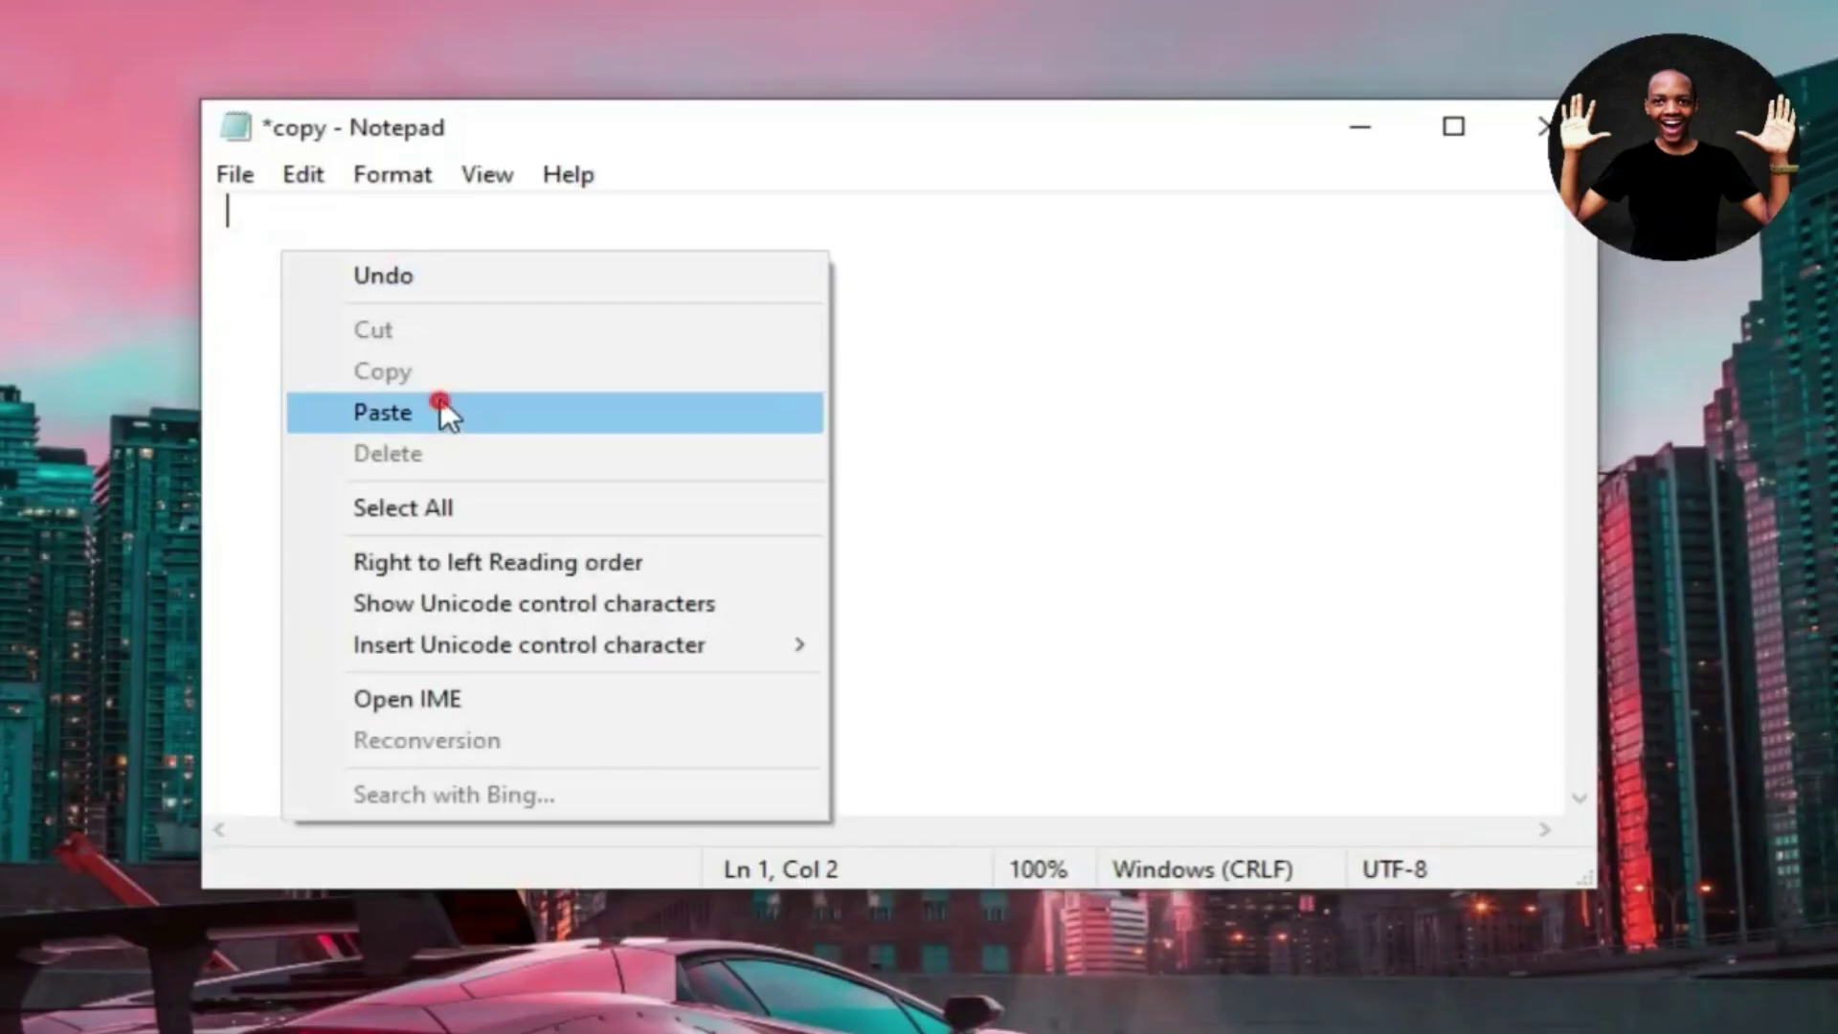
{"action": "left_click", "coordinate": [443, 412]}
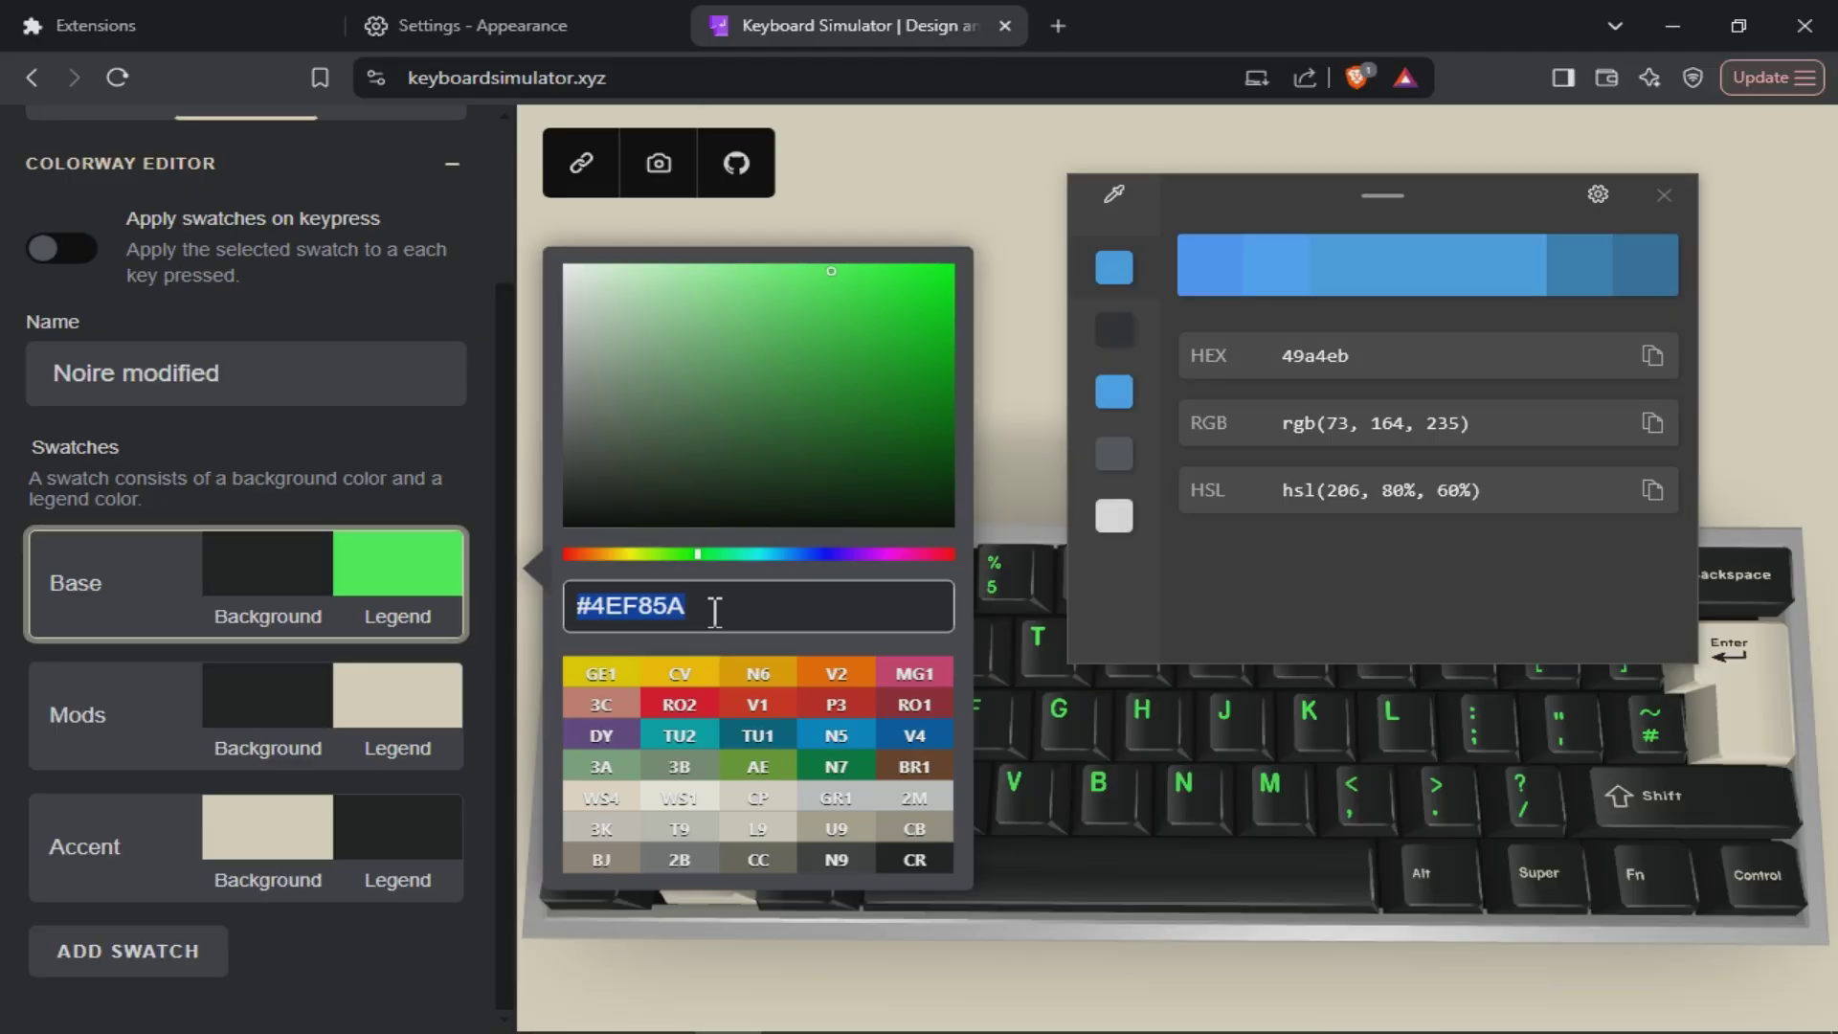
{"action": "right_click", "coordinate": [715, 612]}
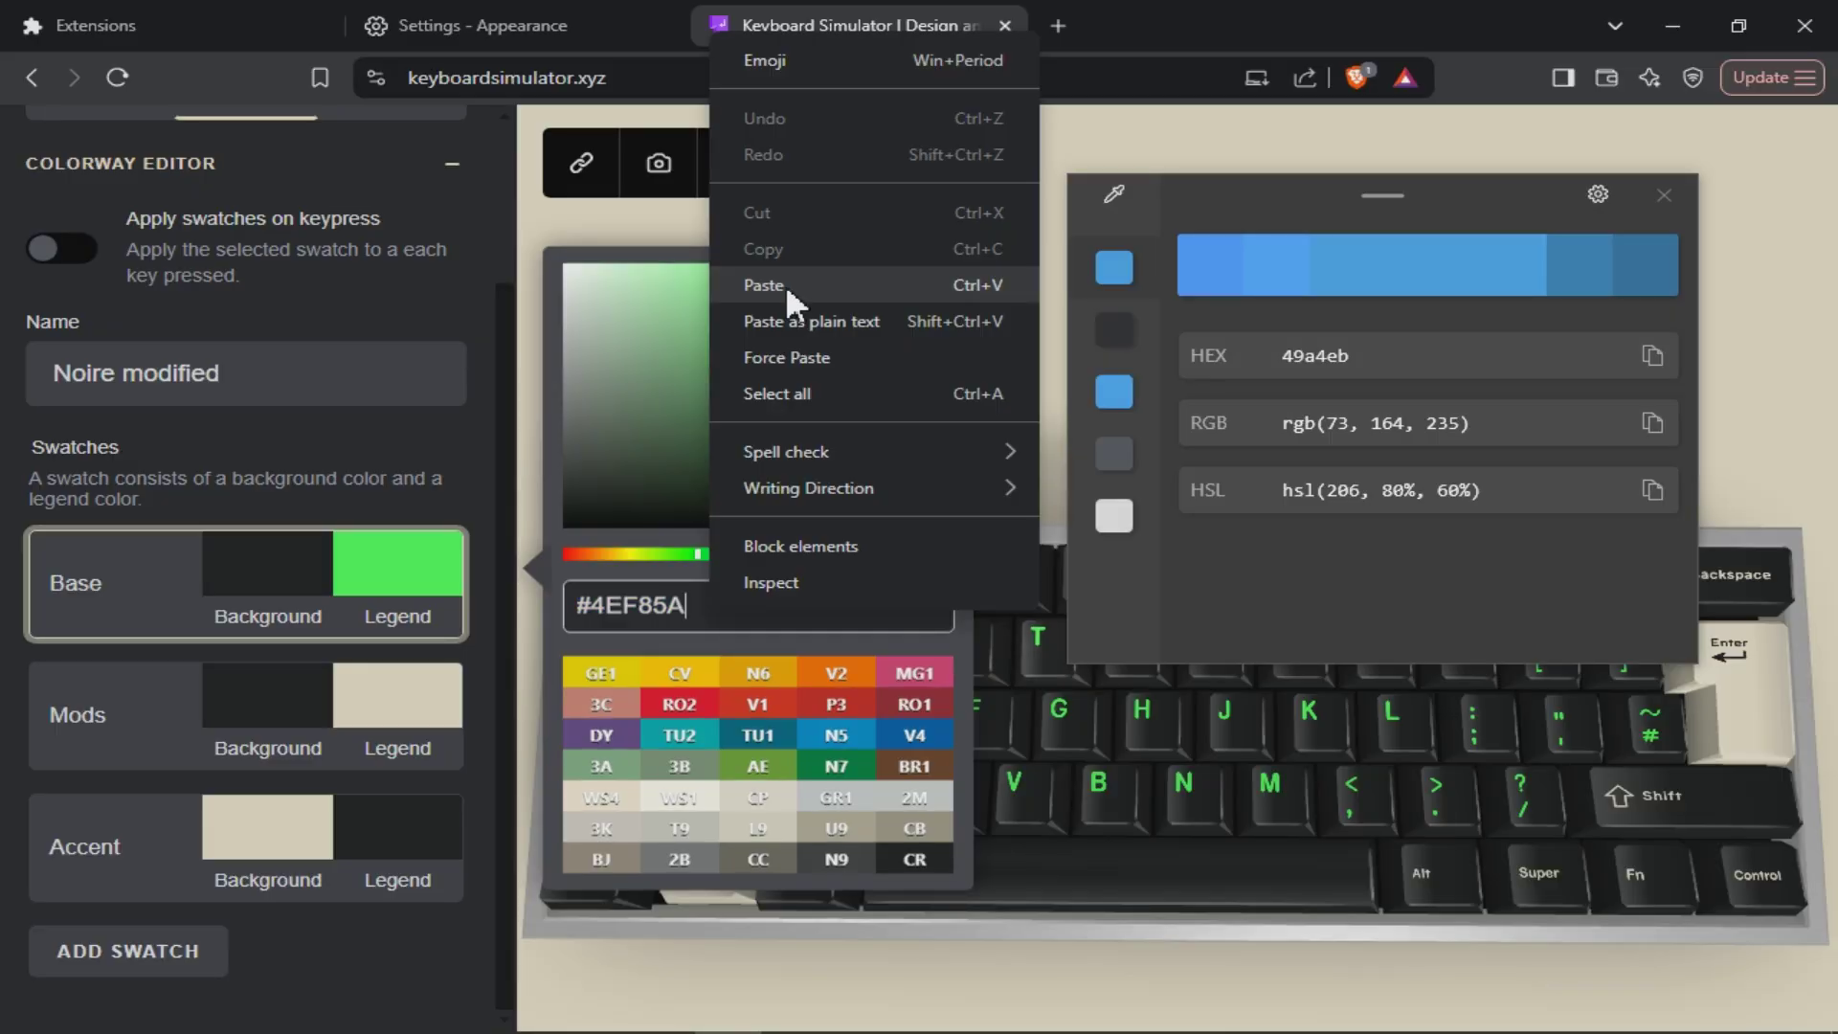
{"action": "left_click", "coordinate": [785, 284]}
{"action": "left_click", "coordinate": [1079, 664]}
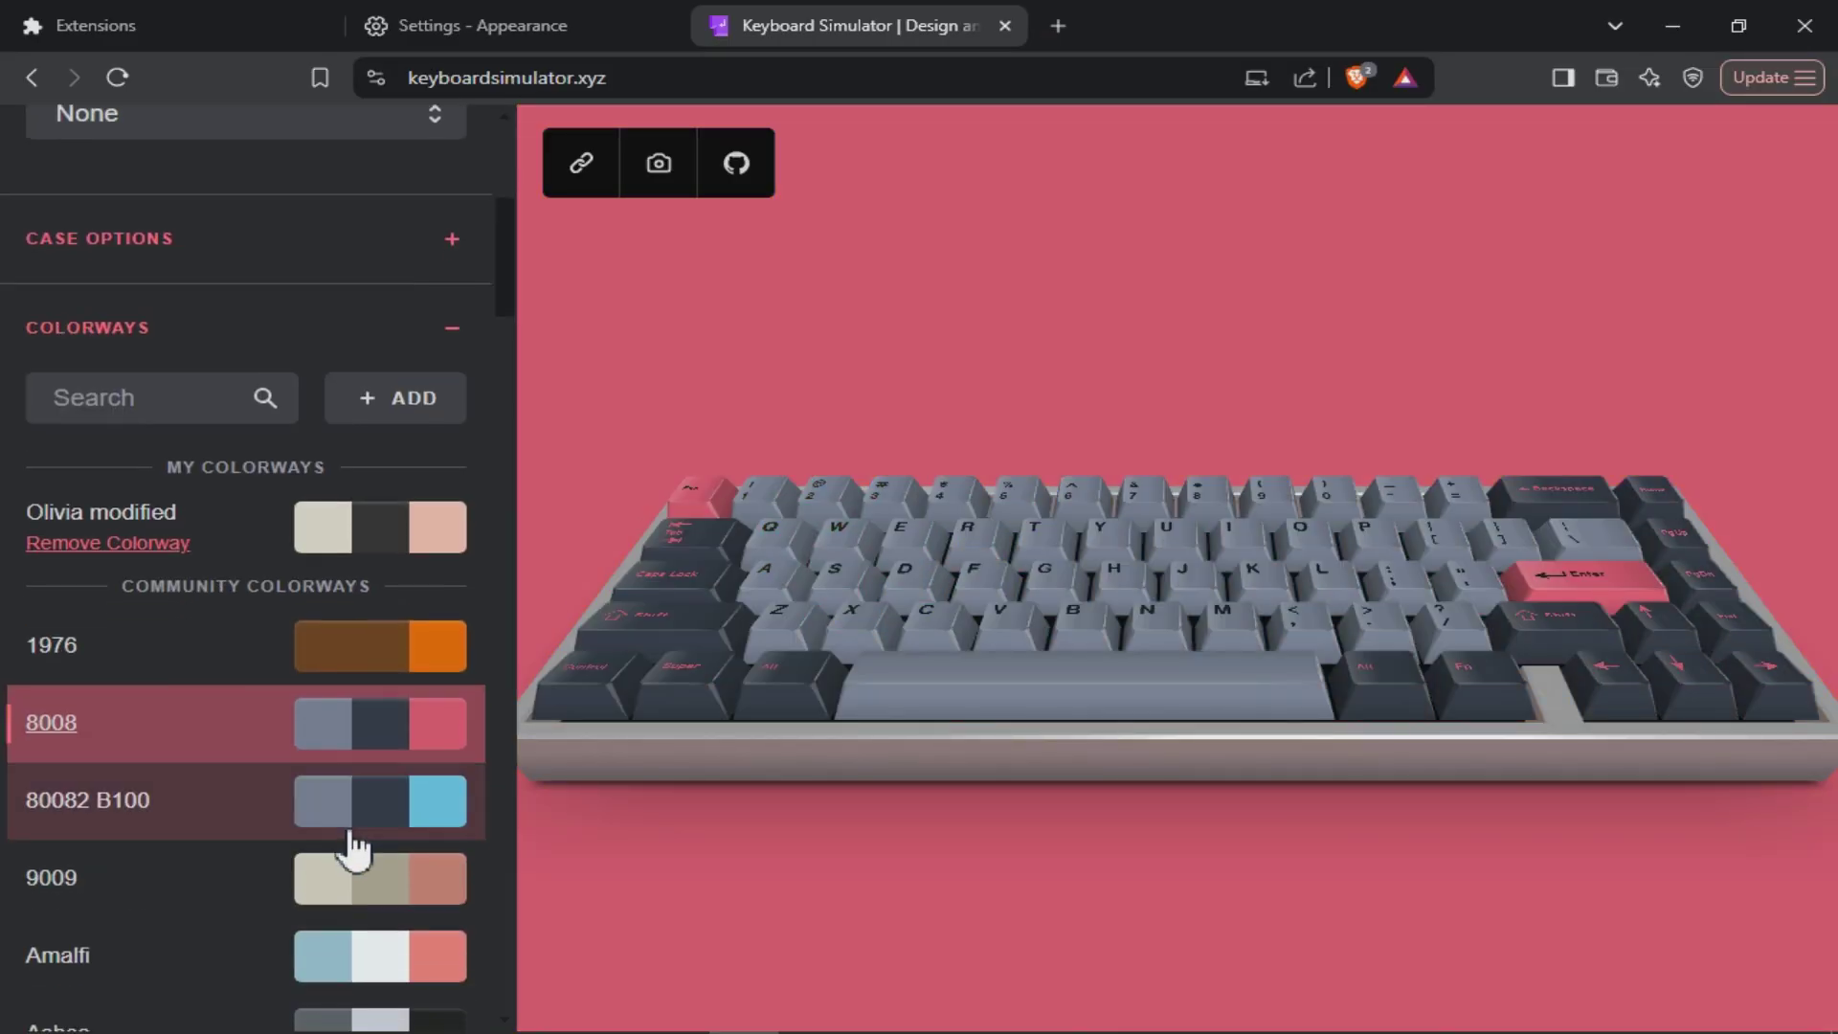
{"action": "left_click", "coordinate": [351, 833]}
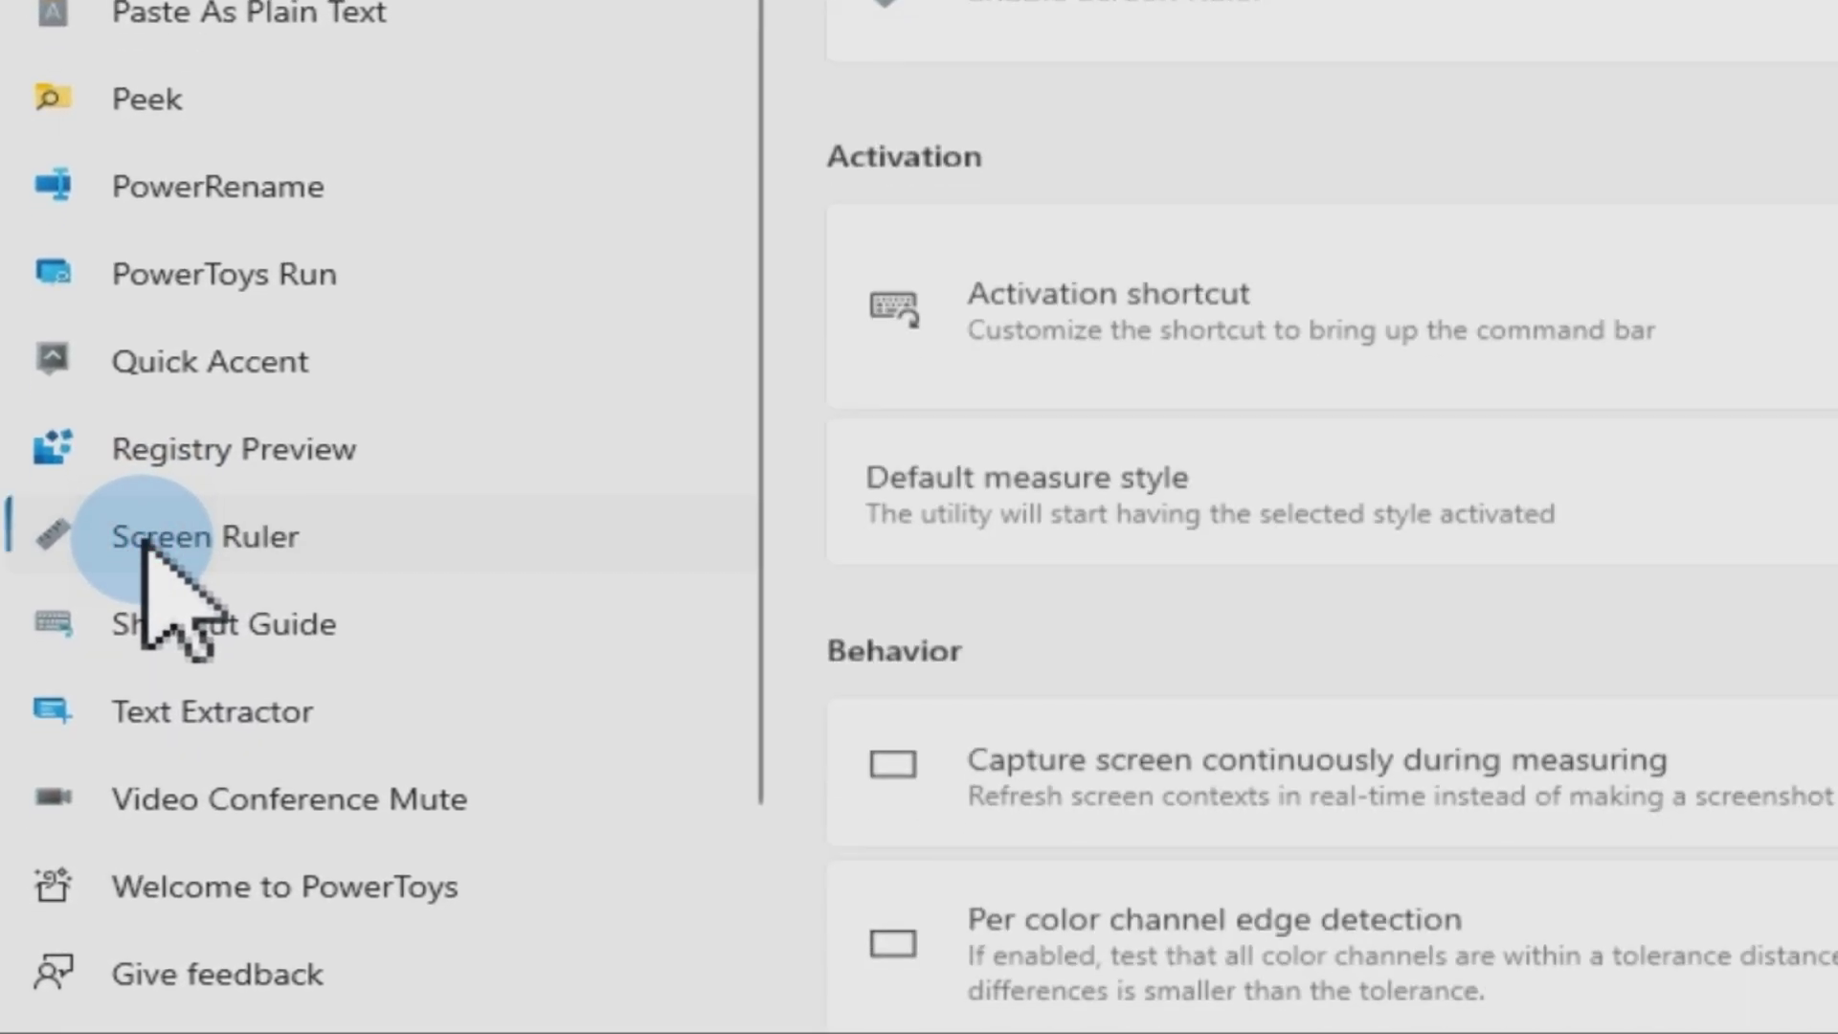
Launch Screen Ruler with Win+Shift+M, then browse the welcome guide from Awake to File Locksmith
{"action": "key", "text": "super+shift+m"}
{"action": "left_click", "coordinate": [857, 46]}
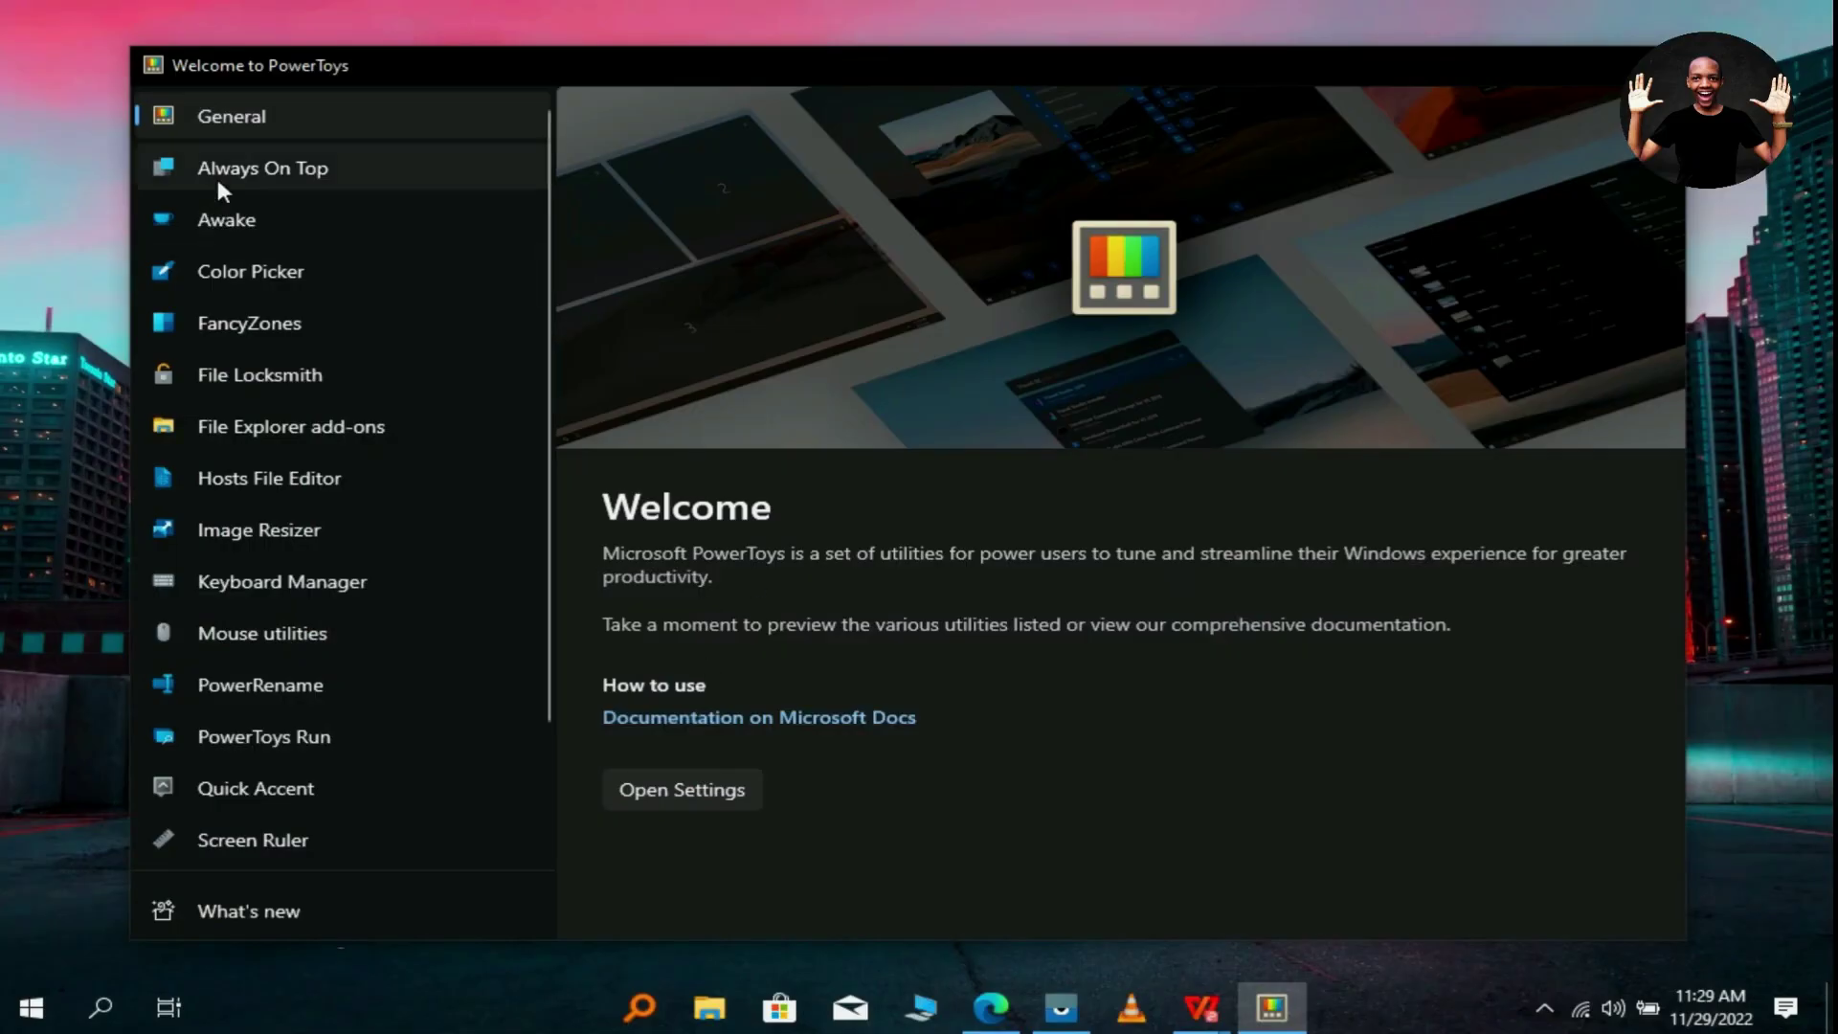
{"action": "left_click", "coordinate": [220, 187]}
{"action": "key", "text": "Down"}
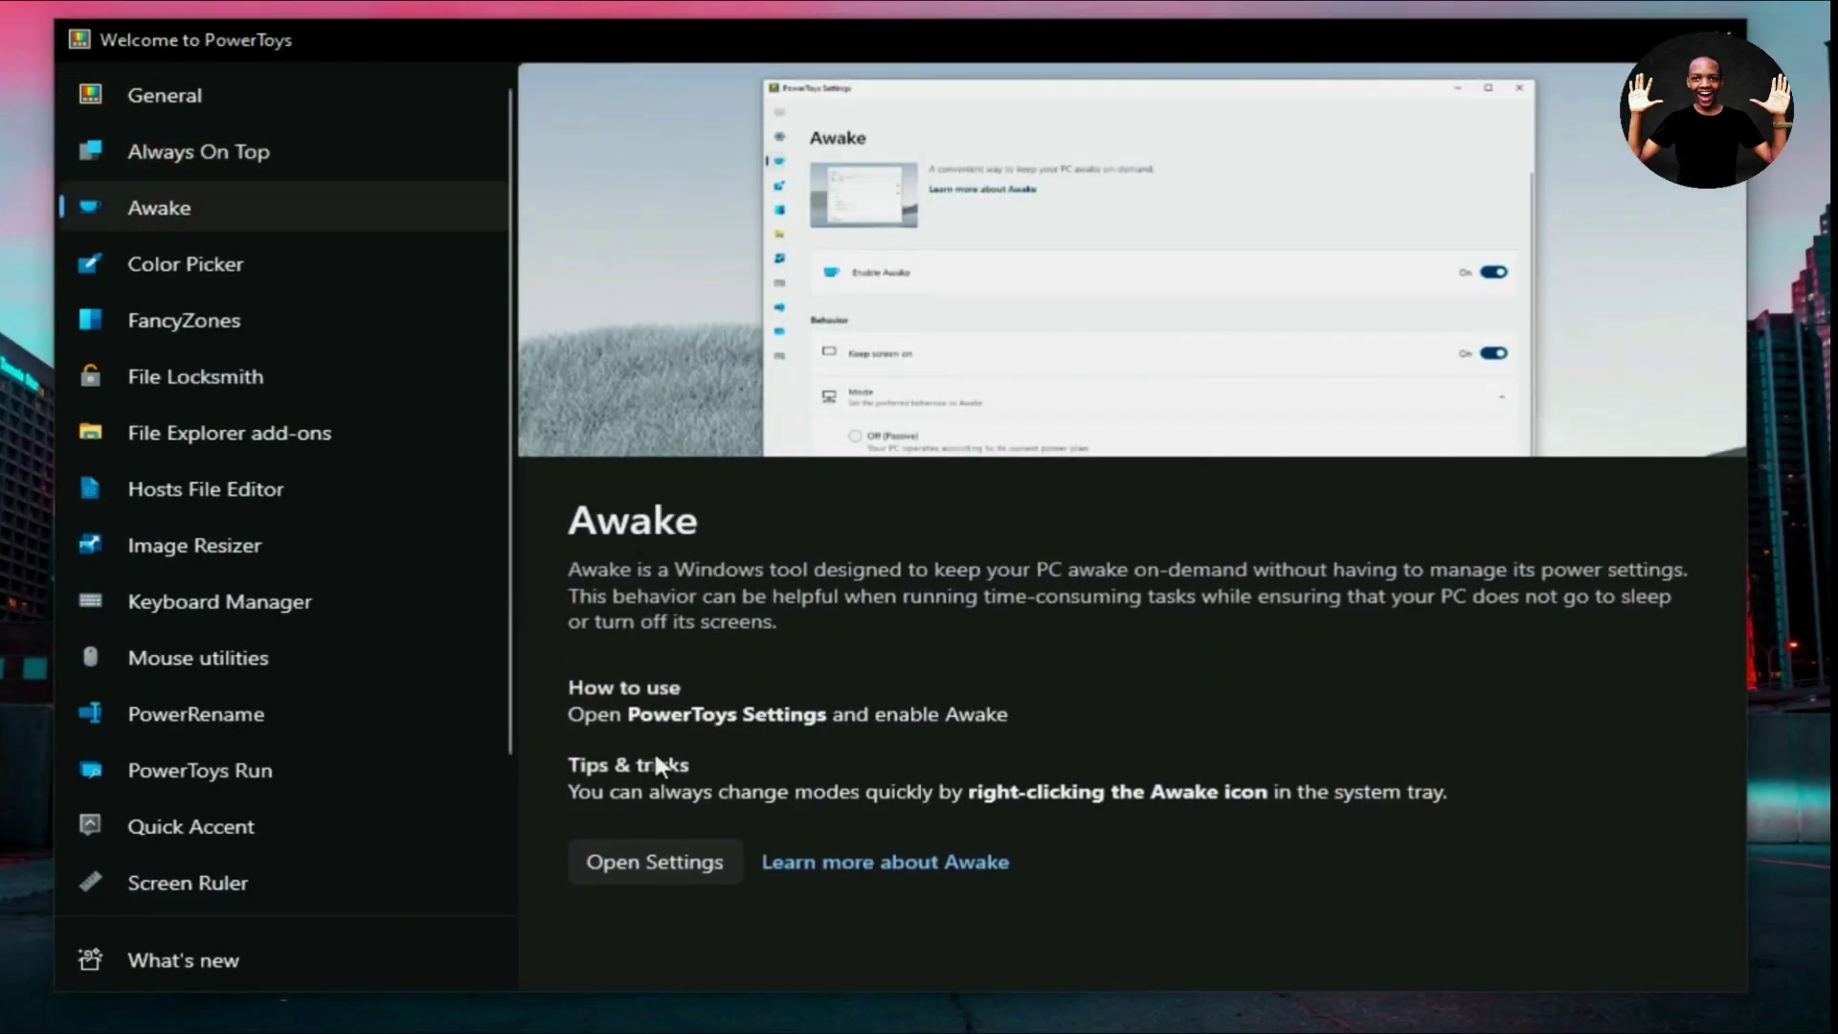
{"action": "key", "text": "Down"}
{"action": "key", "text": "Down"}
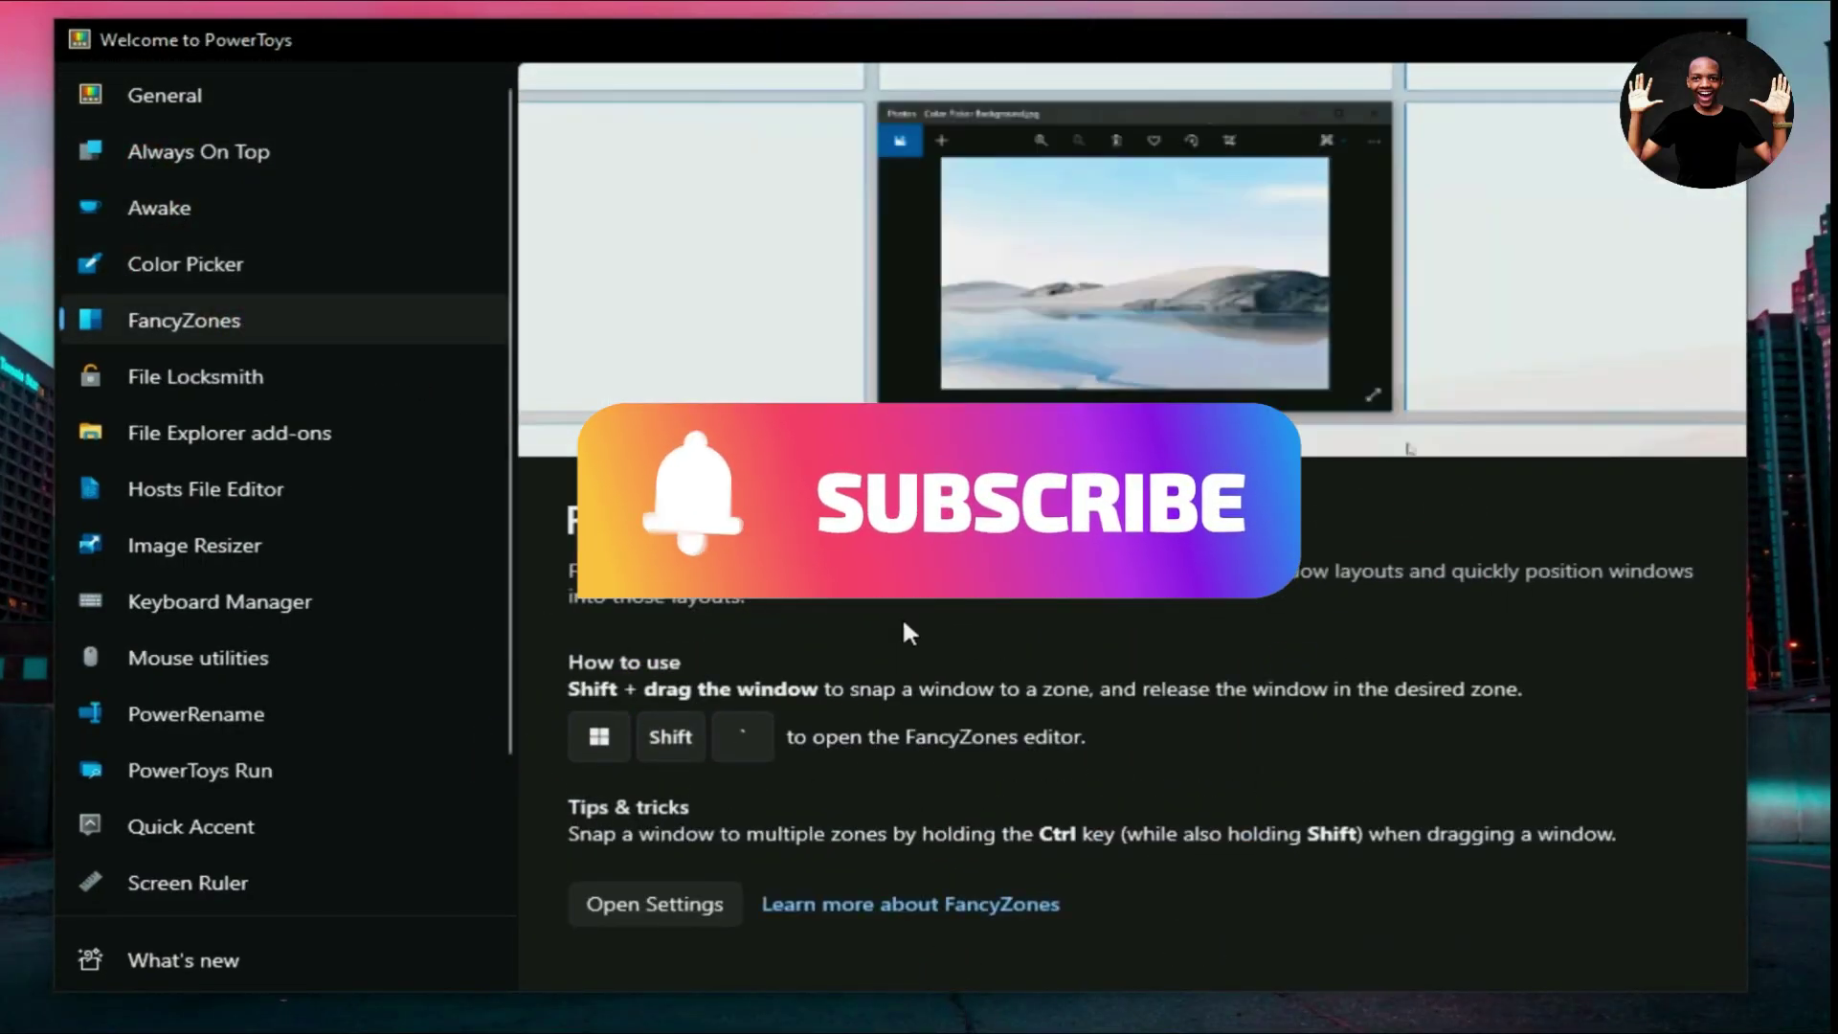
{"action": "key", "text": "Down"}
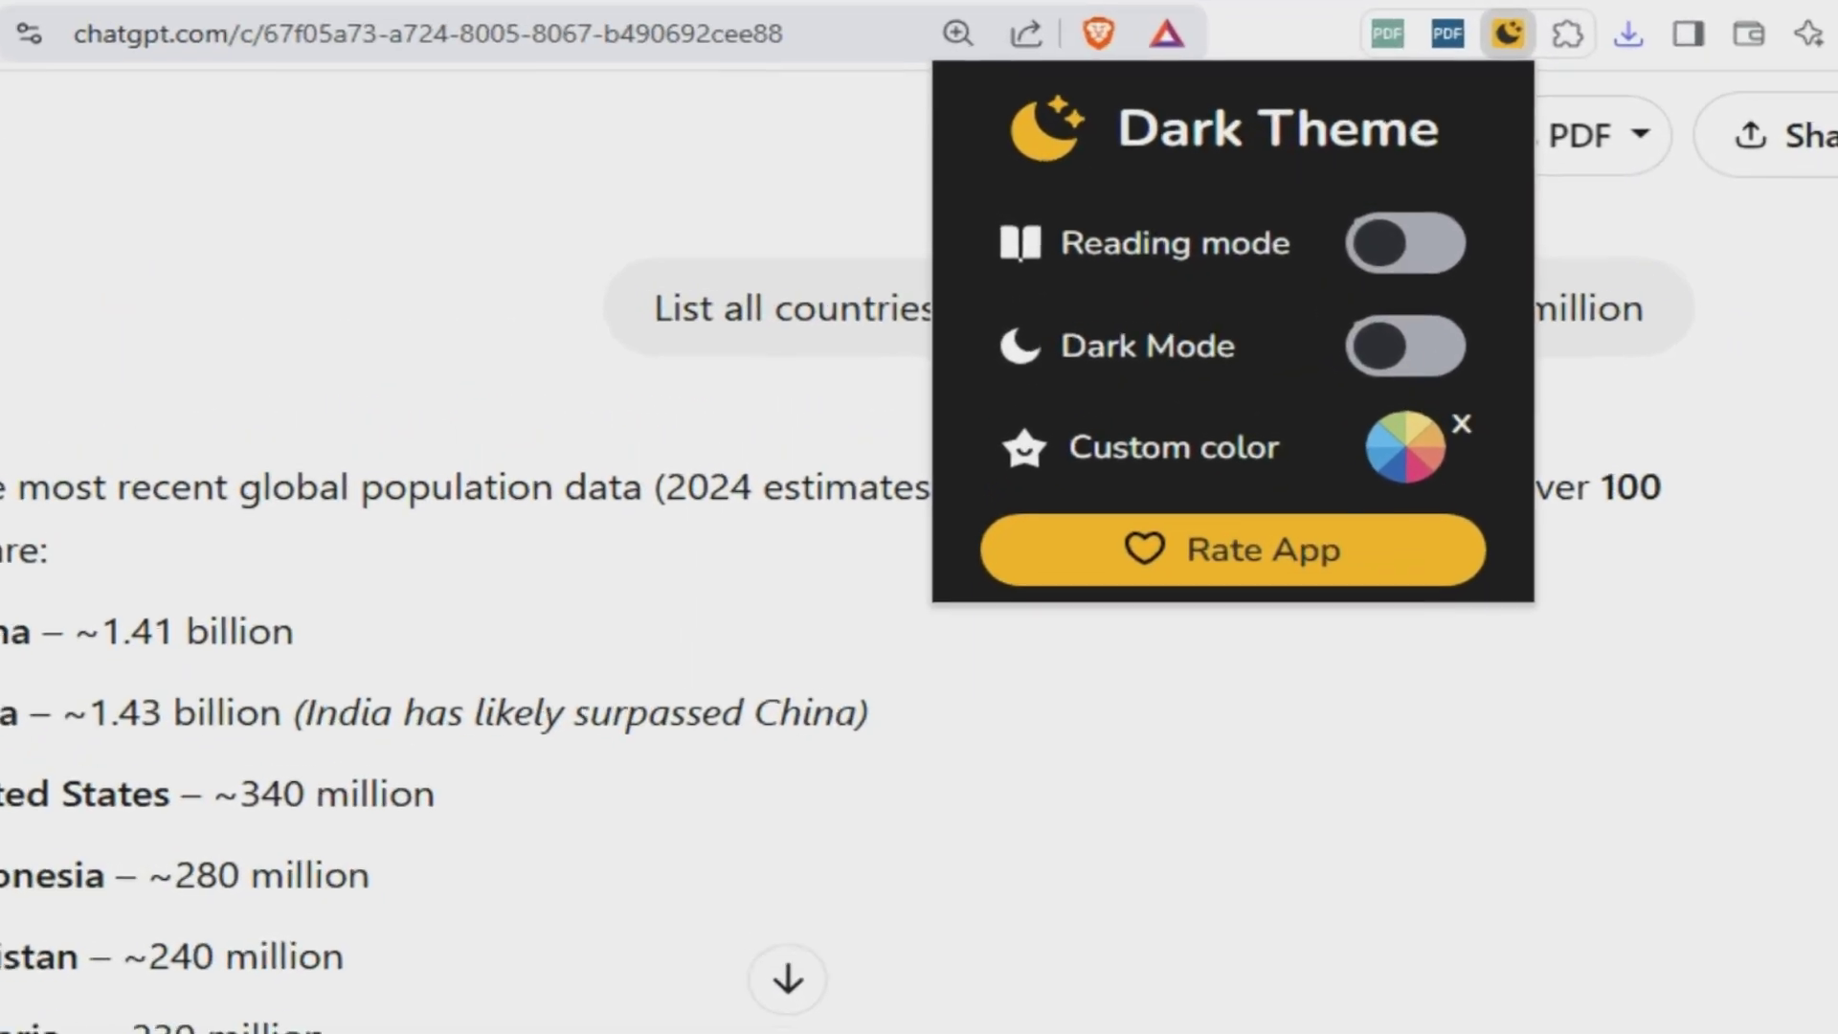
Toggle the Dark Theme extension's Dark Mode on for the ChatGPT page
{"action": "left_click", "coordinate": [1405, 350]}
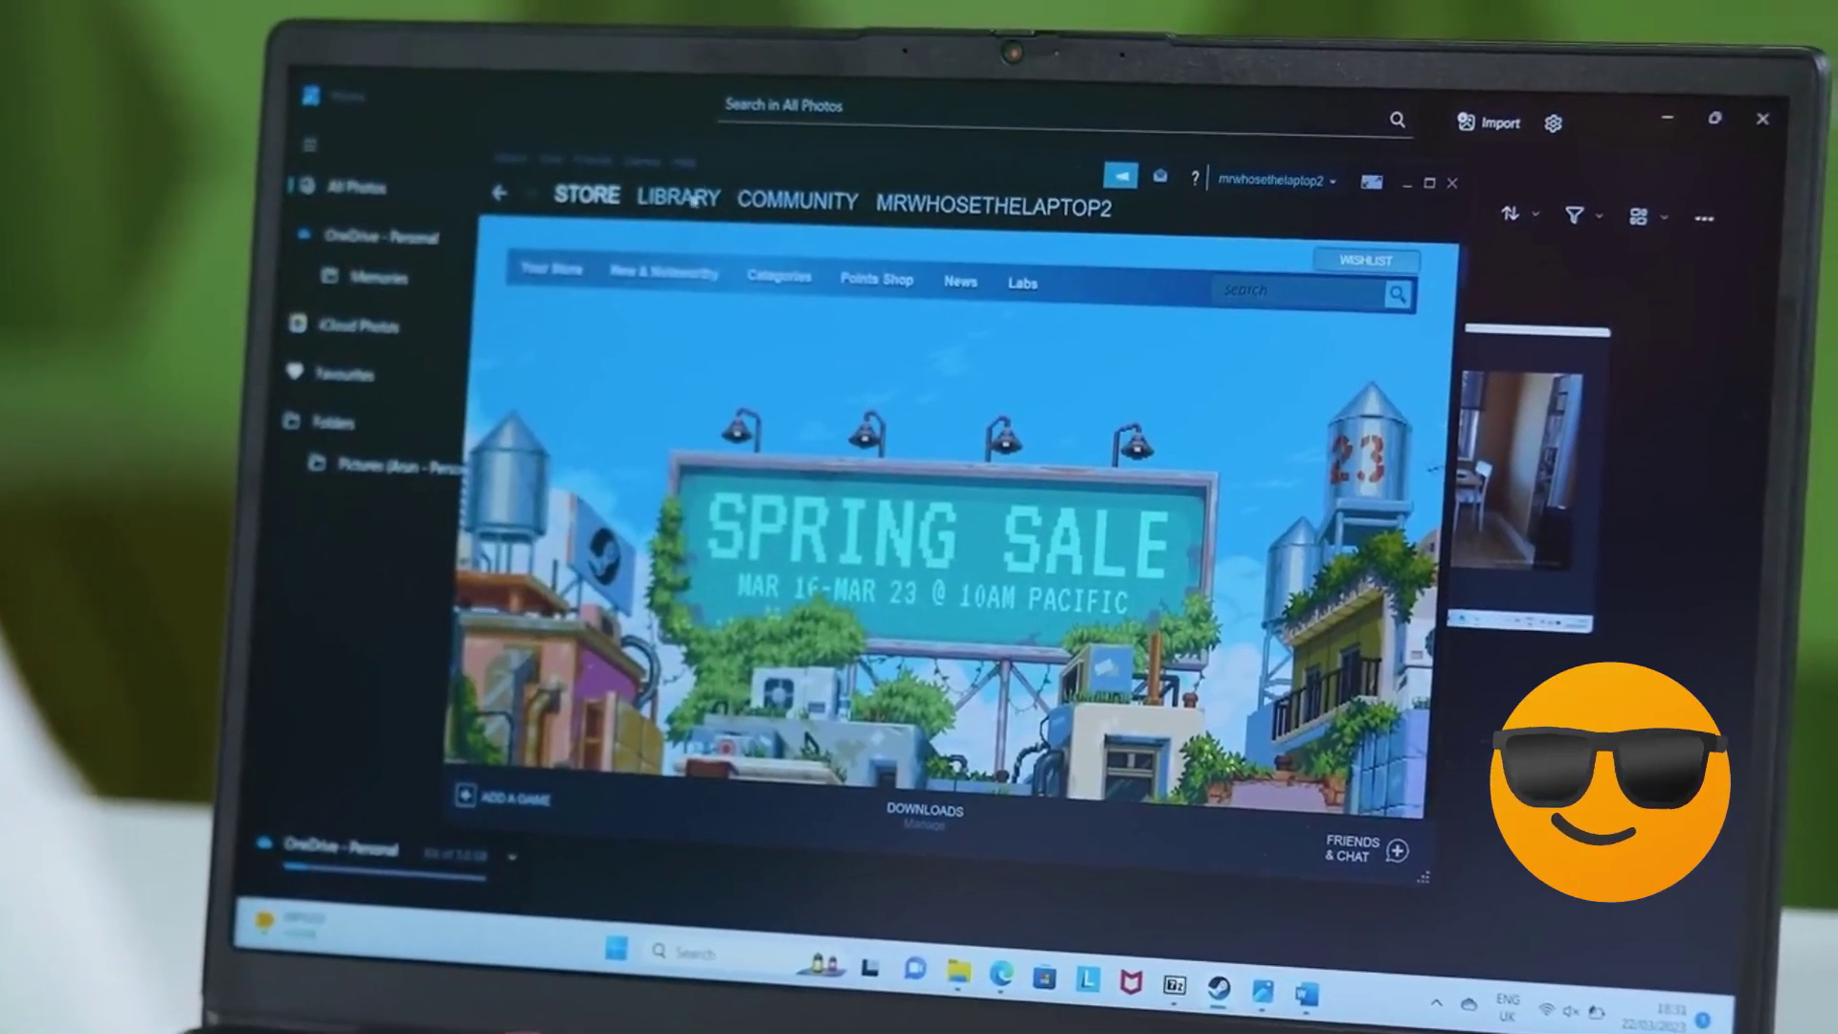
Convert the HBR productivity article to PDF with PDFCrowd's Save as PDF, then close Save As
{"action": "left_click", "coordinate": [698, 189]}
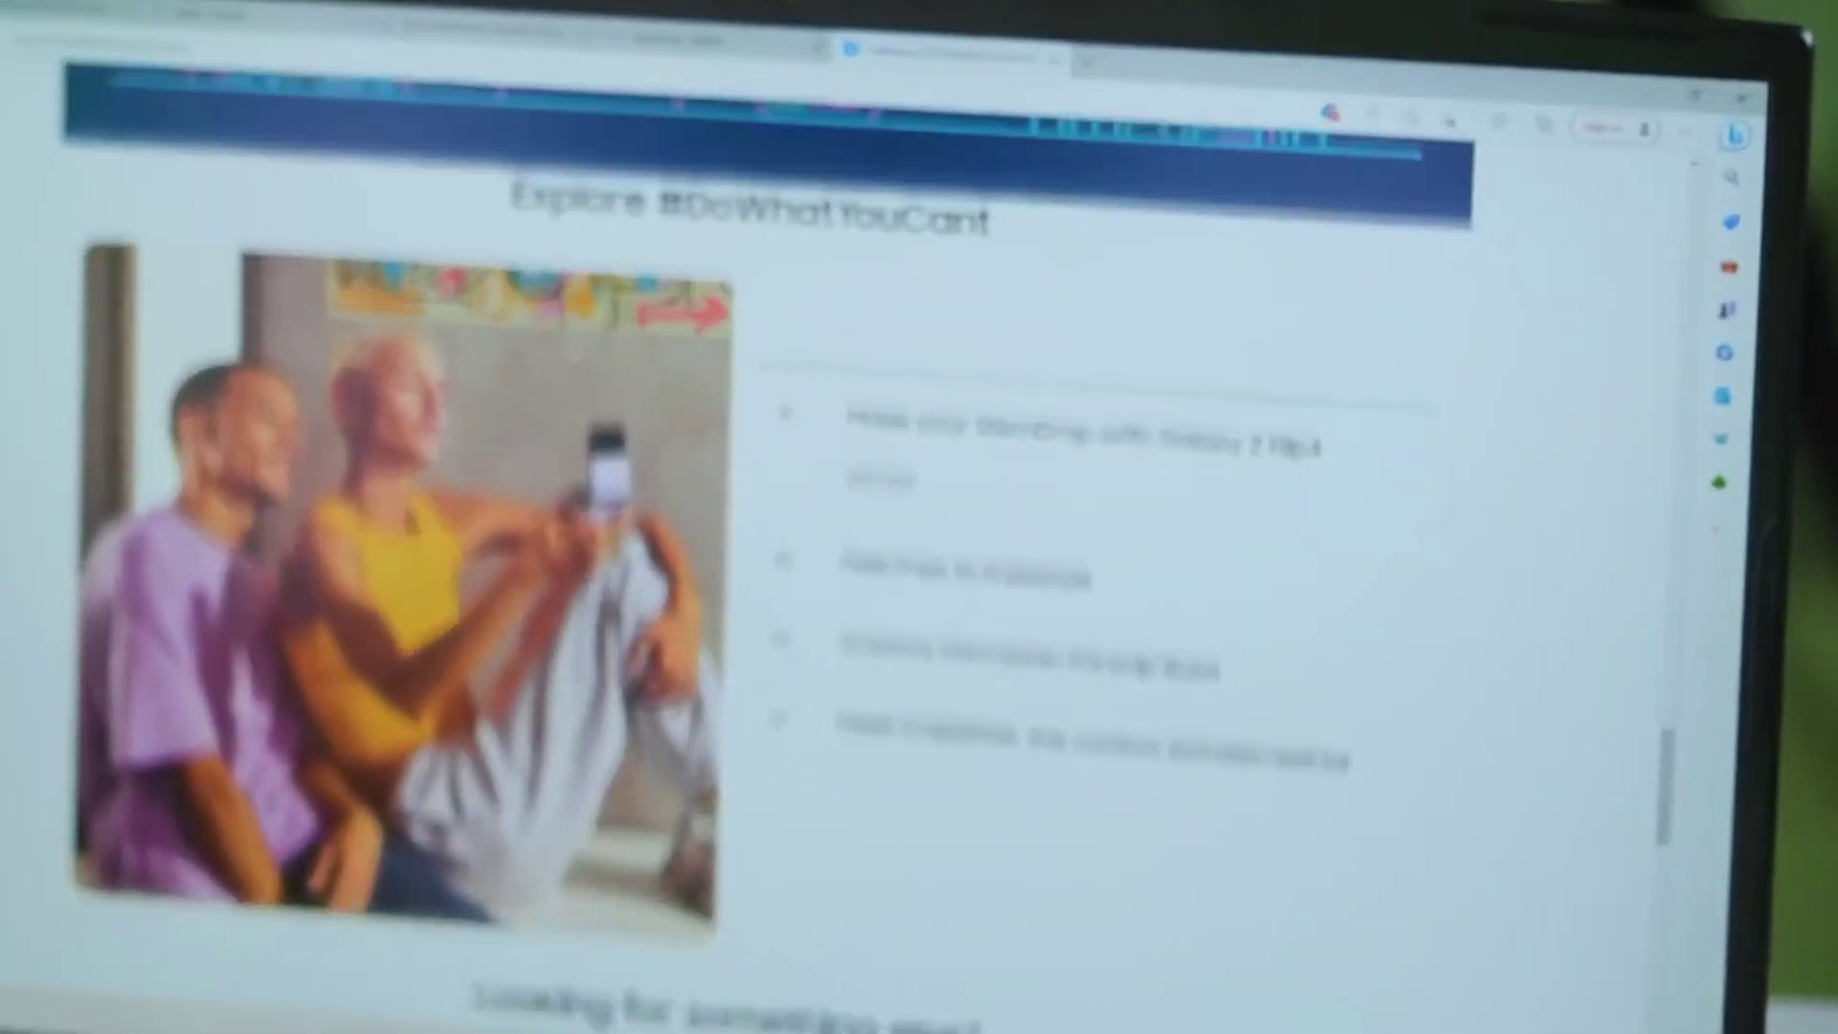
{"action": "scroll", "coordinate": [846, 579], "scroll_direction": "up", "scroll_amount": 20}
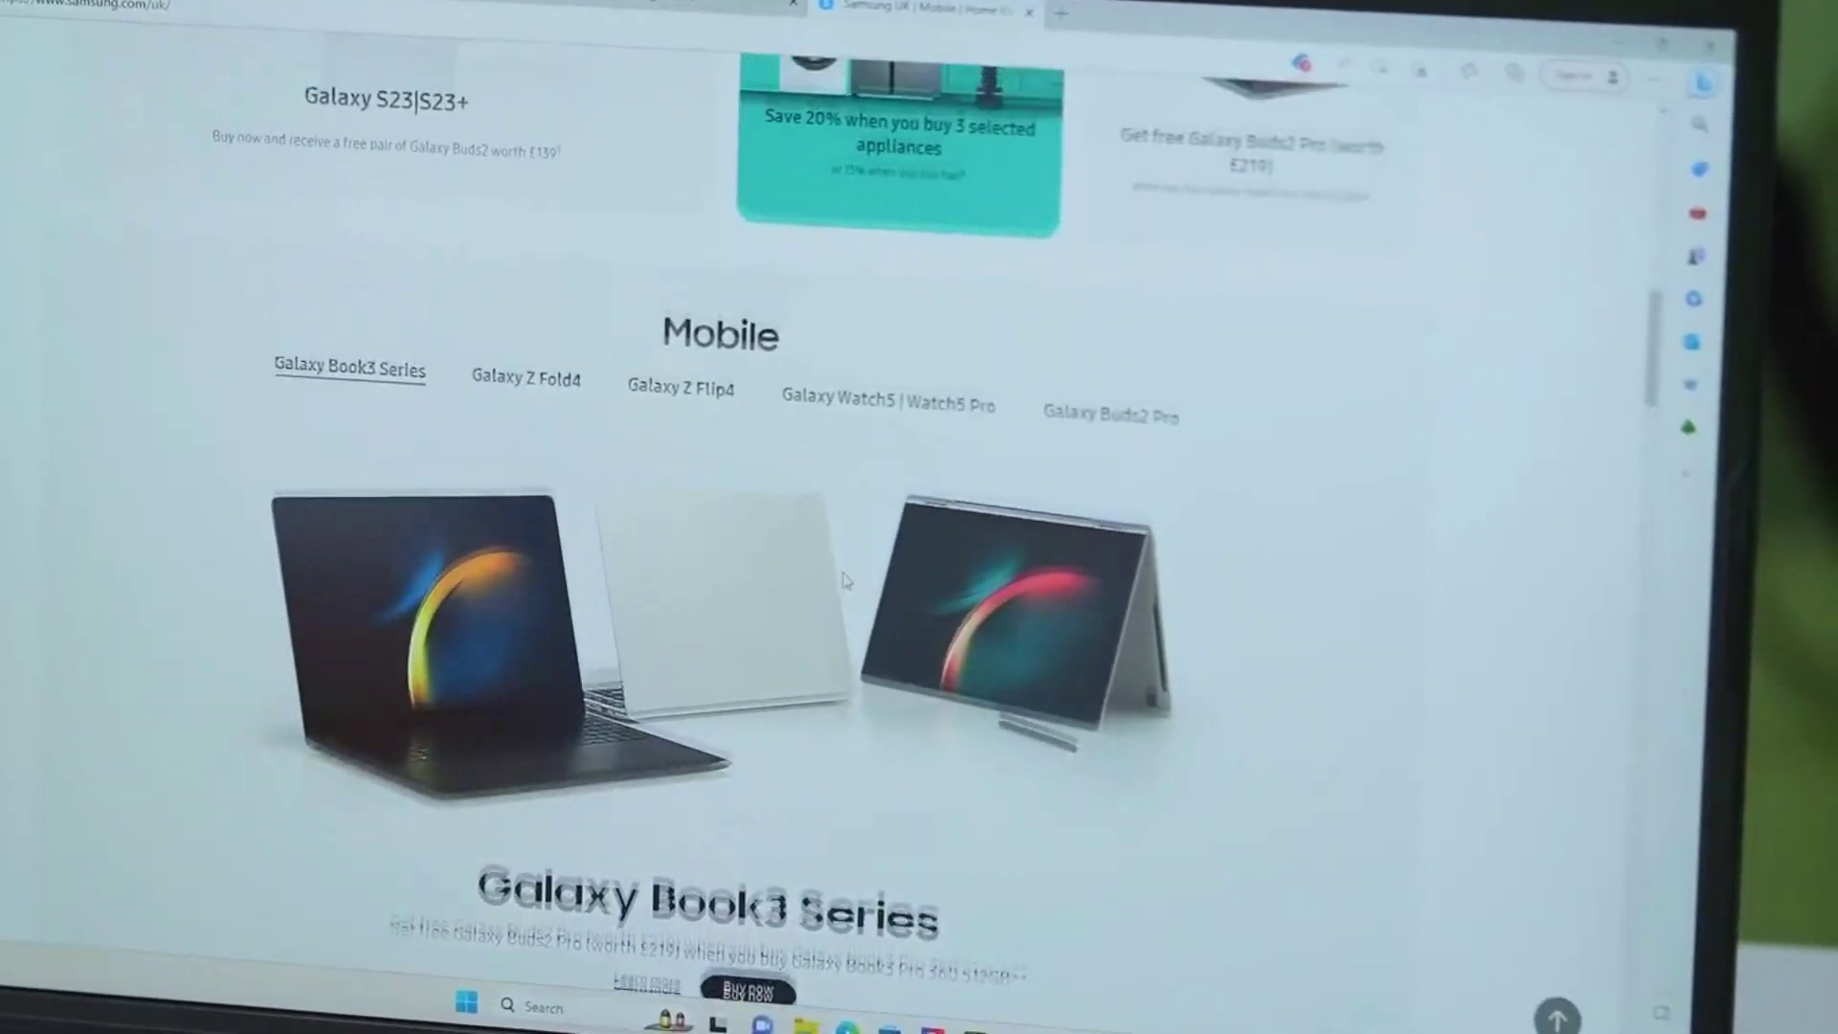
{"action": "scroll", "coordinate": [845, 579], "scroll_direction": "up", "scroll_amount": 10}
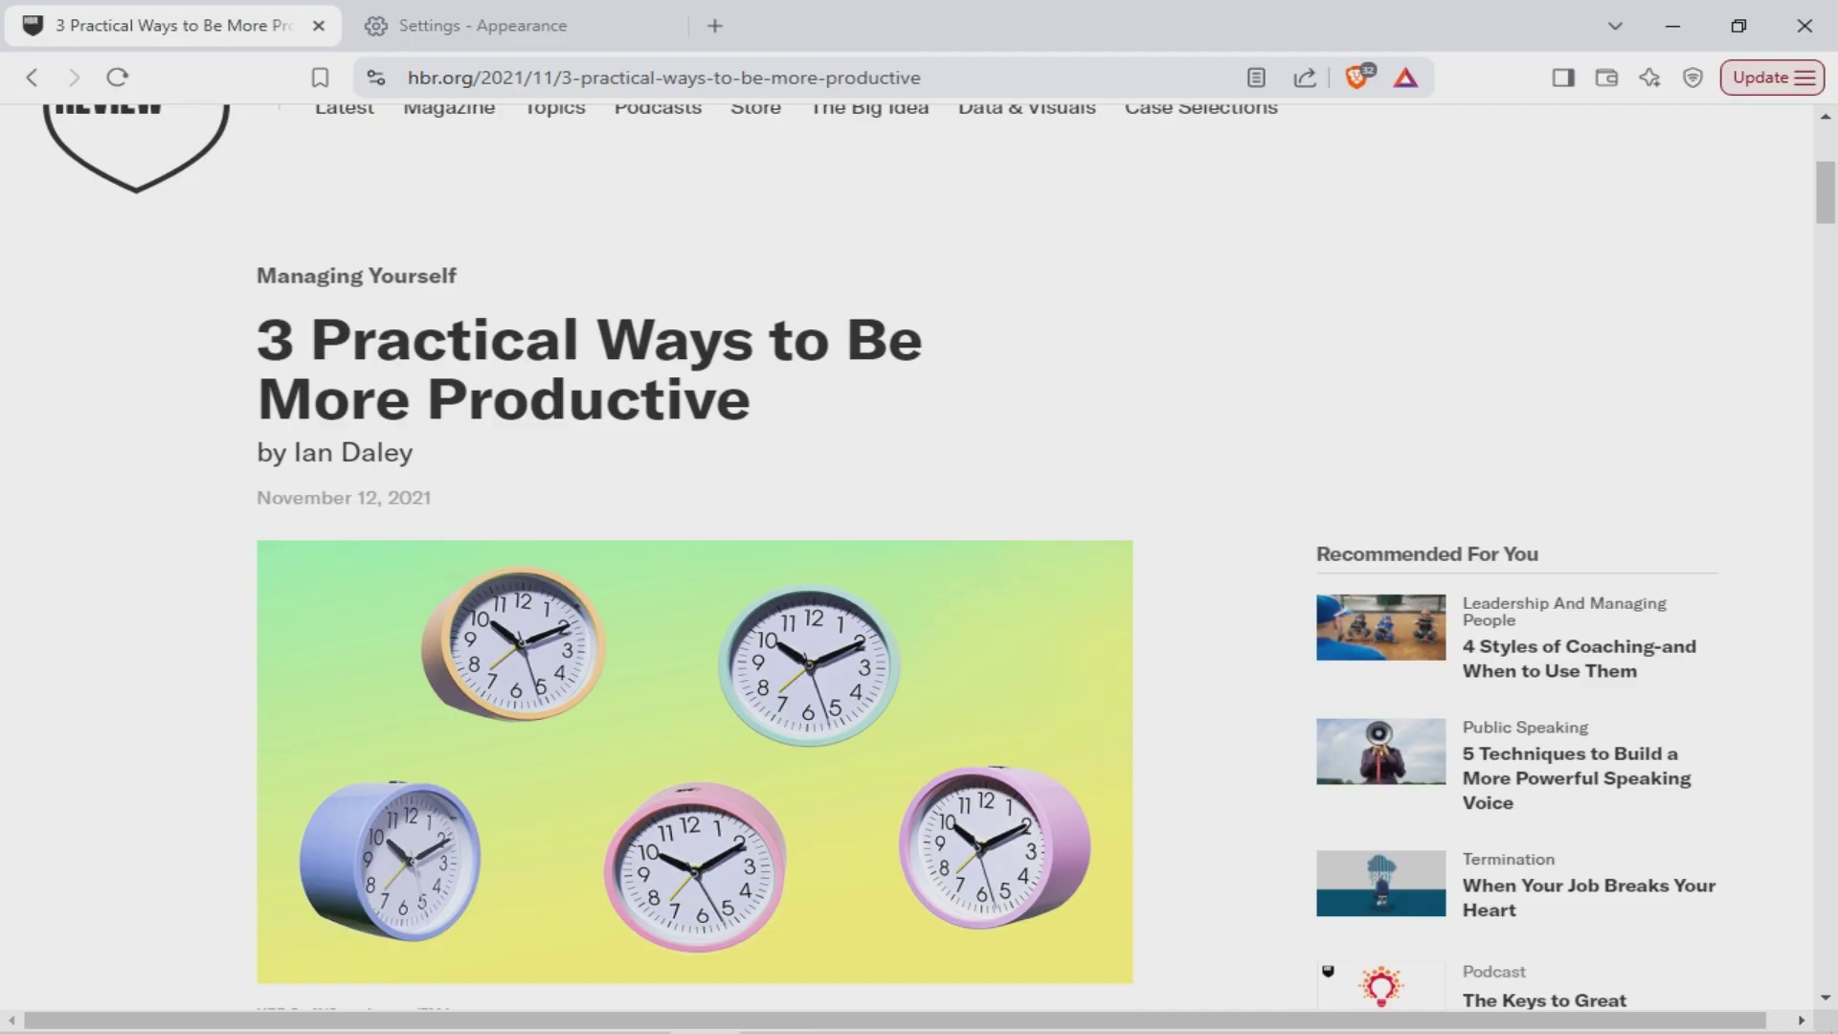
{"action": "right_click", "coordinate": [1108, 361]}
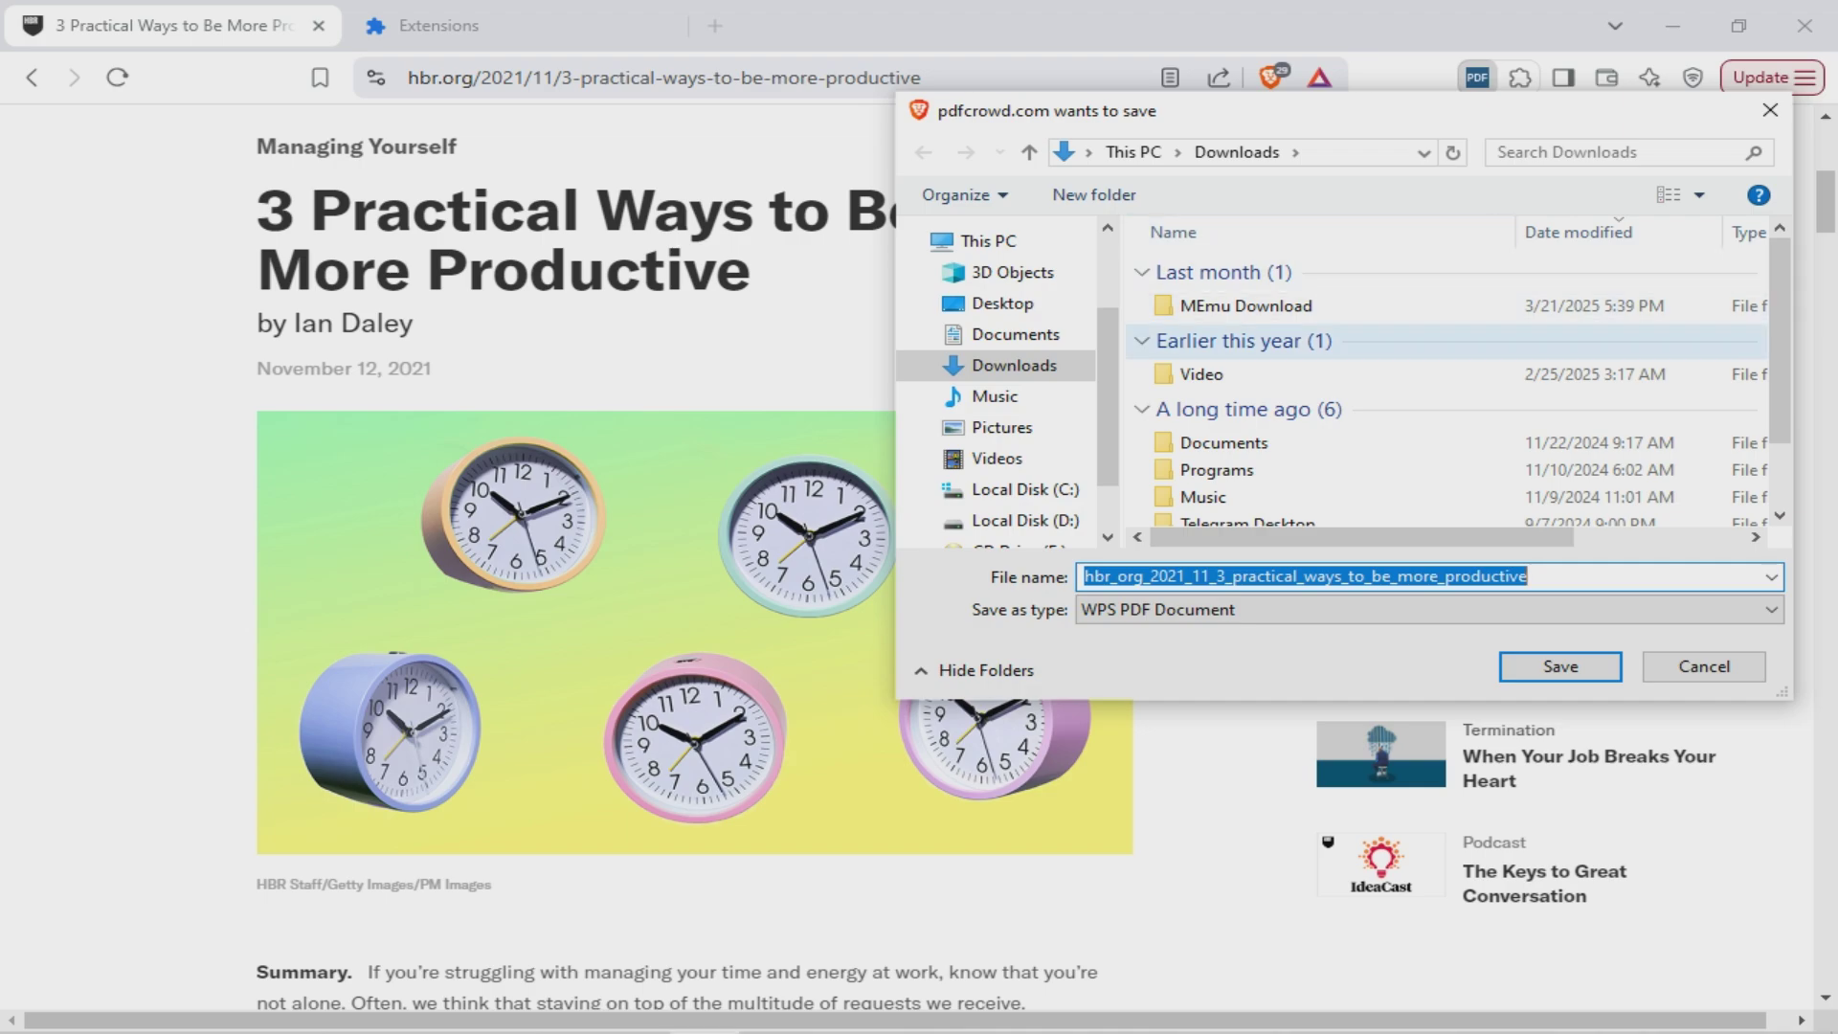
{"action": "key", "text": "Return"}
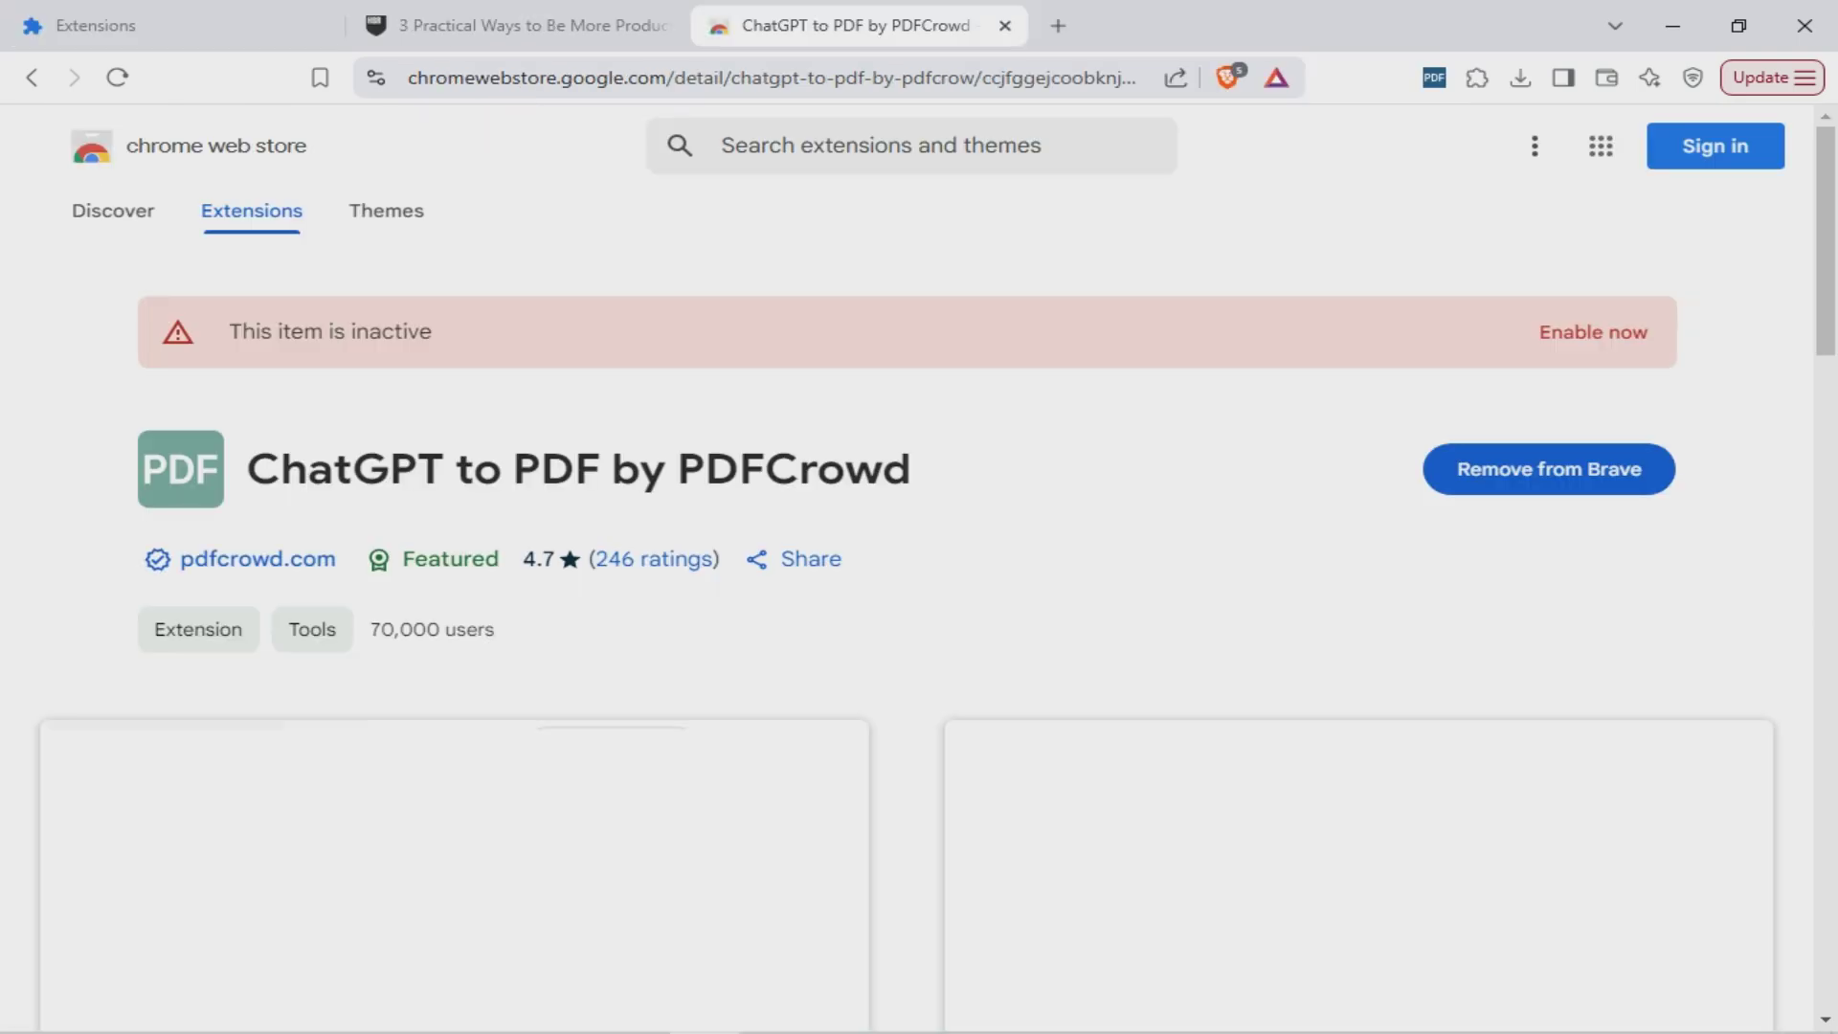
Scroll down the ChatGPT to PDF by PDFCrowd listing to view its screenshots
{"action": "scroll", "coordinate": [919, 575], "scroll_direction": "down", "scroll_amount": 3}
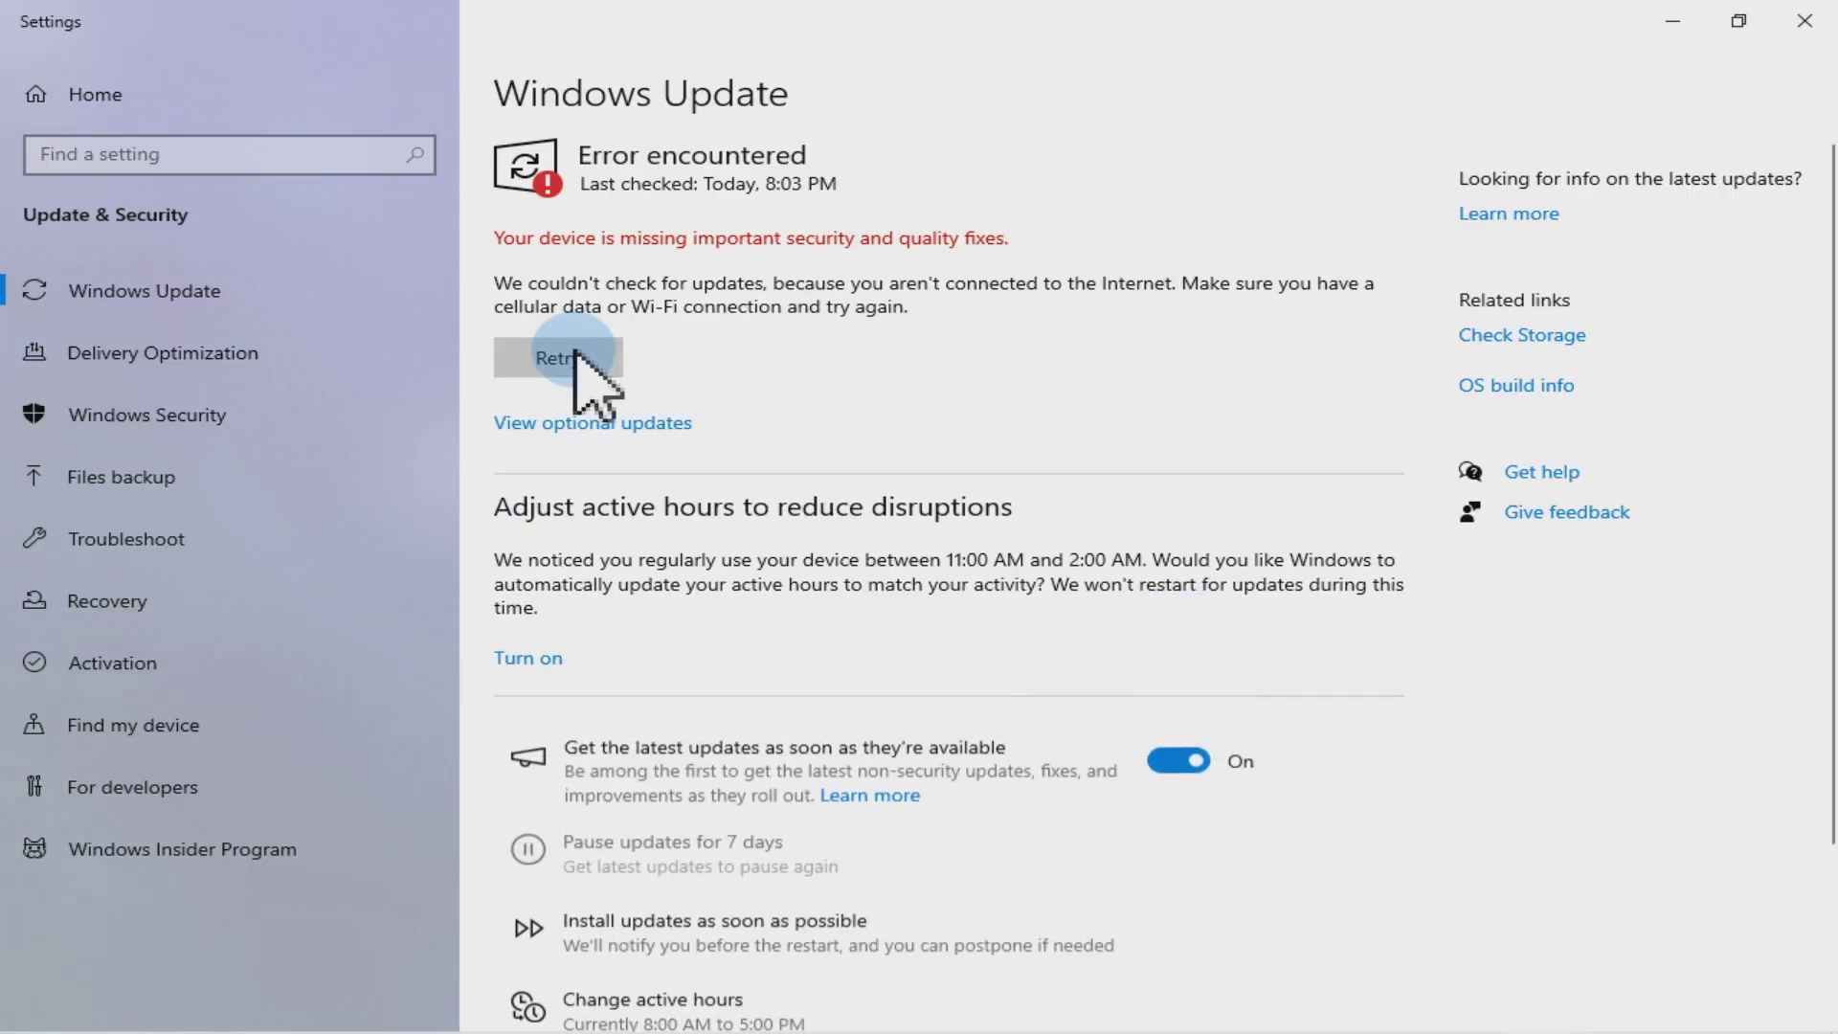
In services.msc, stop the Windows Update service and bring up its Startup type choices
{"action": "left_click", "coordinate": [565, 358]}
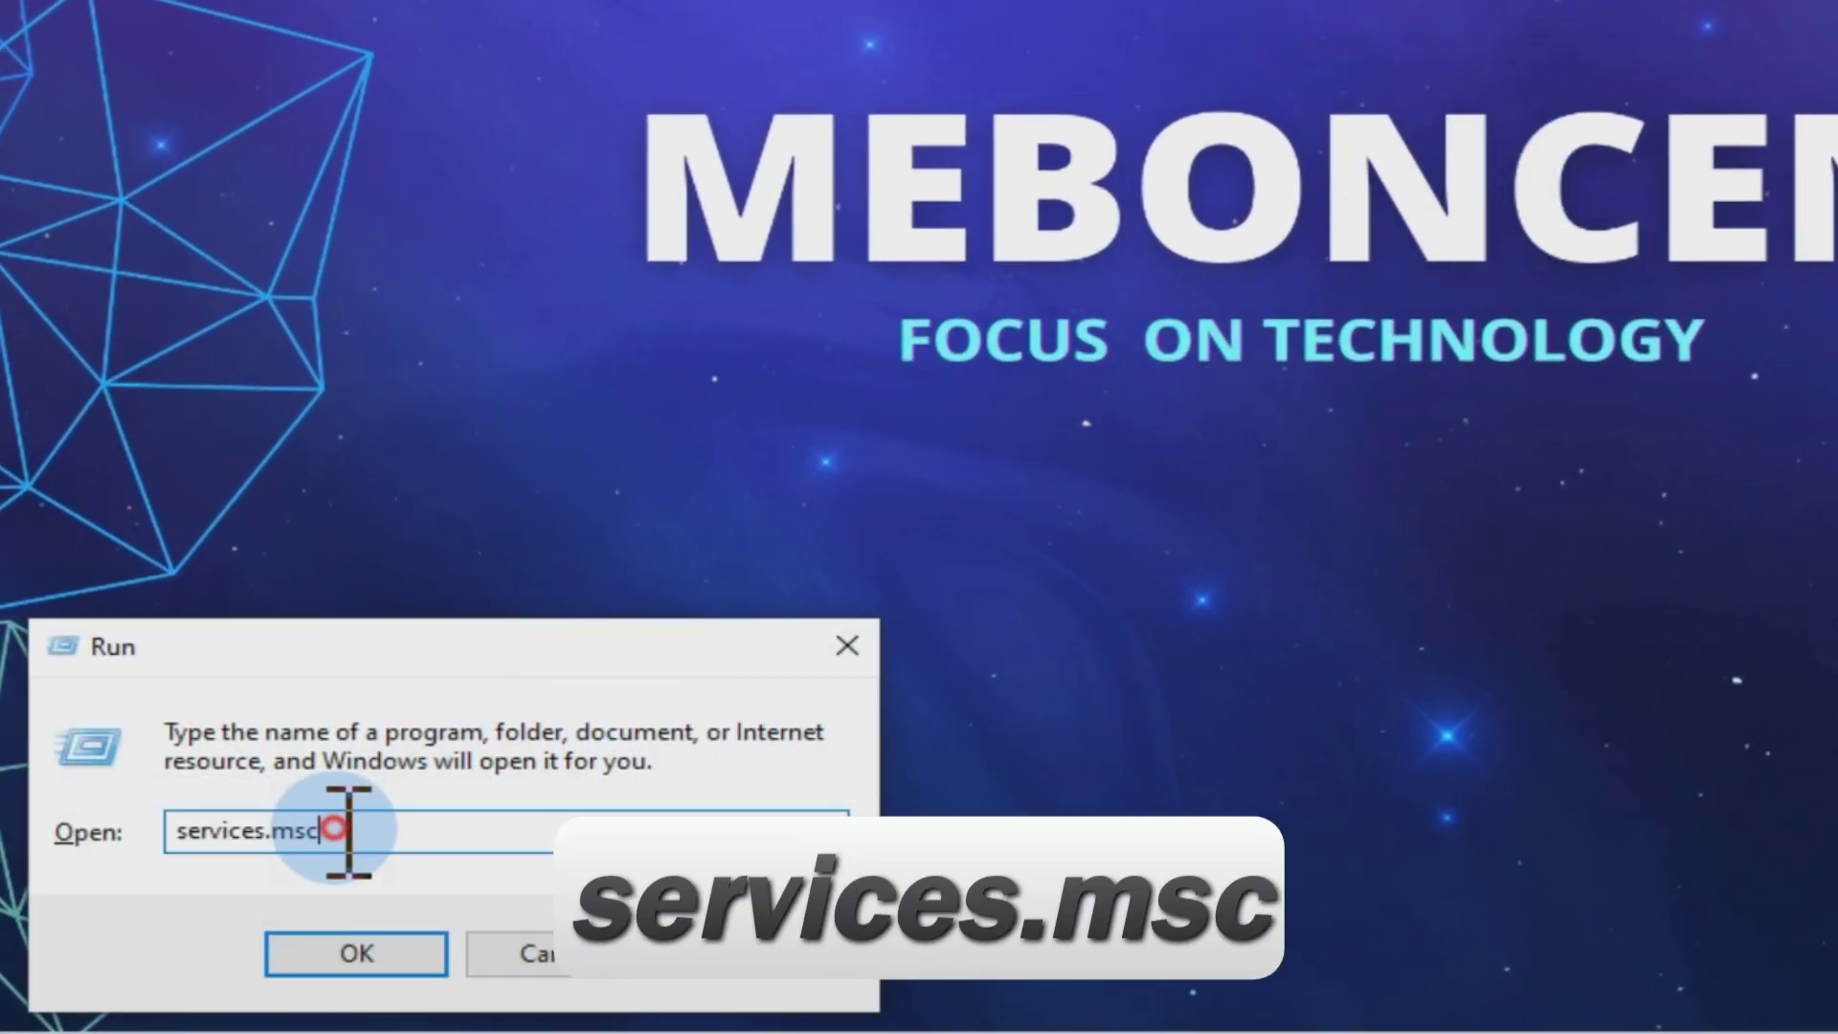
{"action": "key", "text": "Return"}
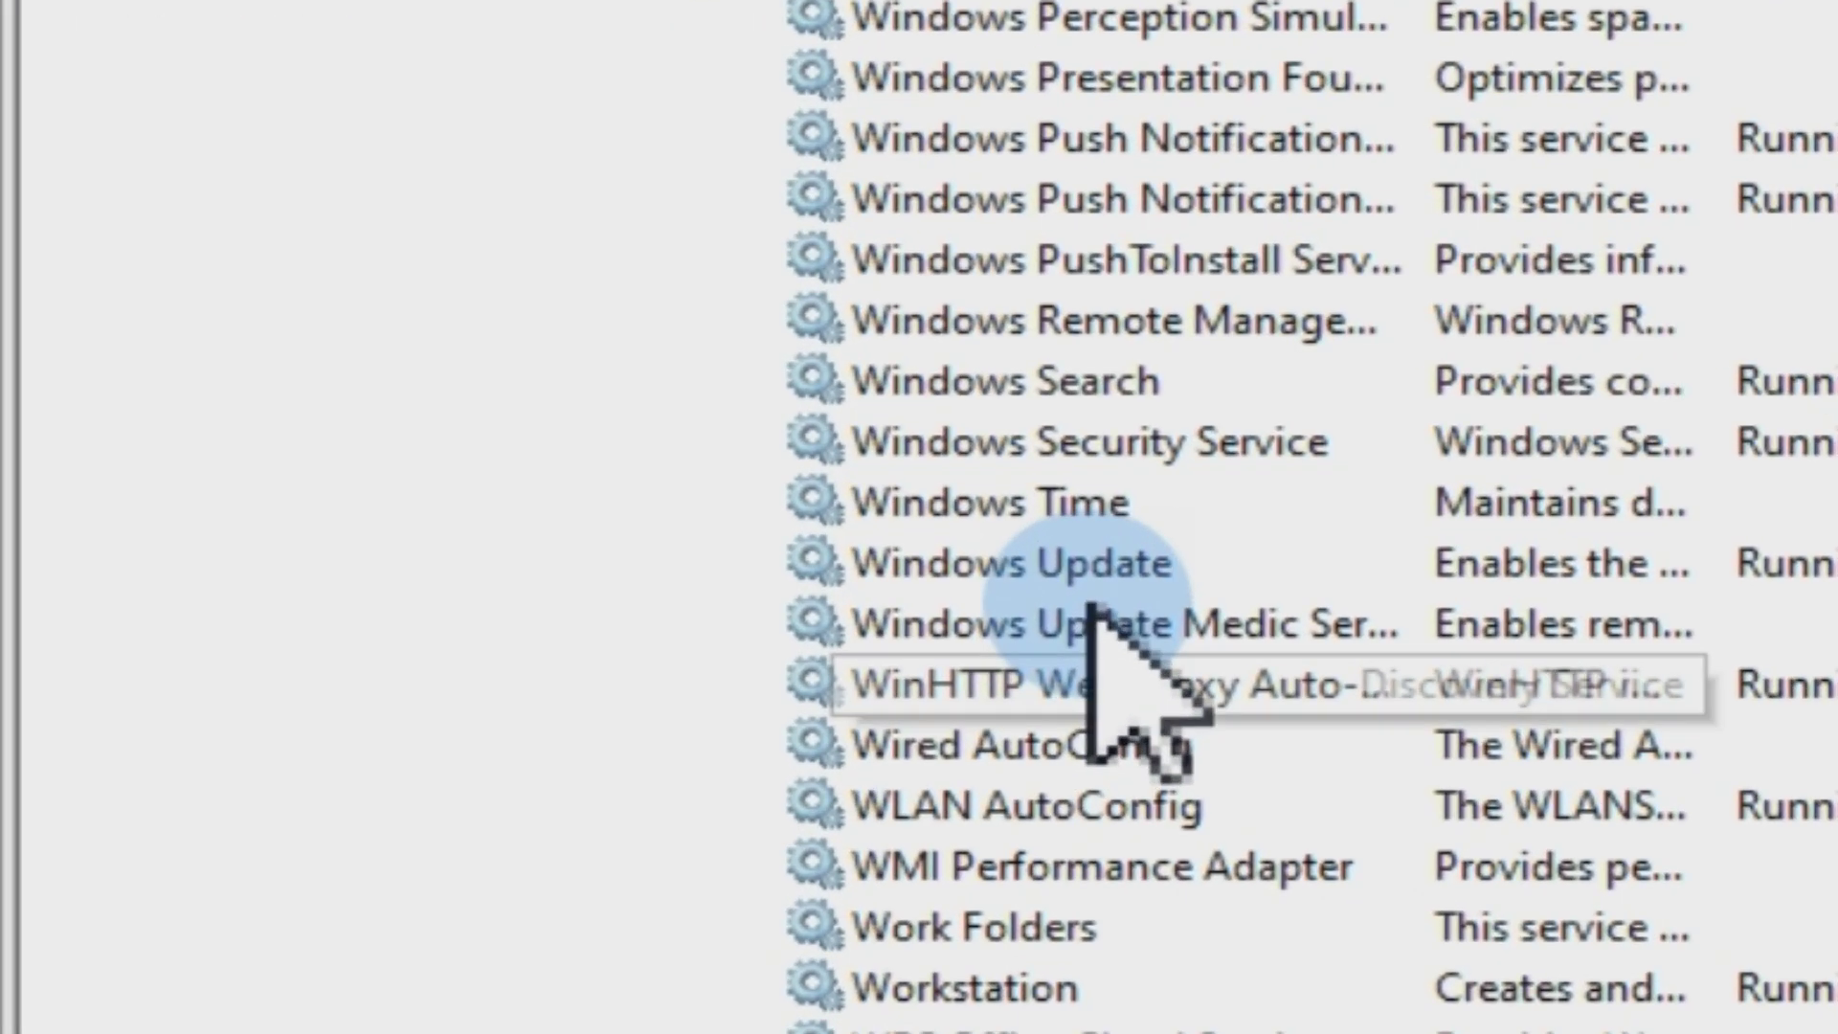
{"action": "left_click", "coordinate": [977, 536]}
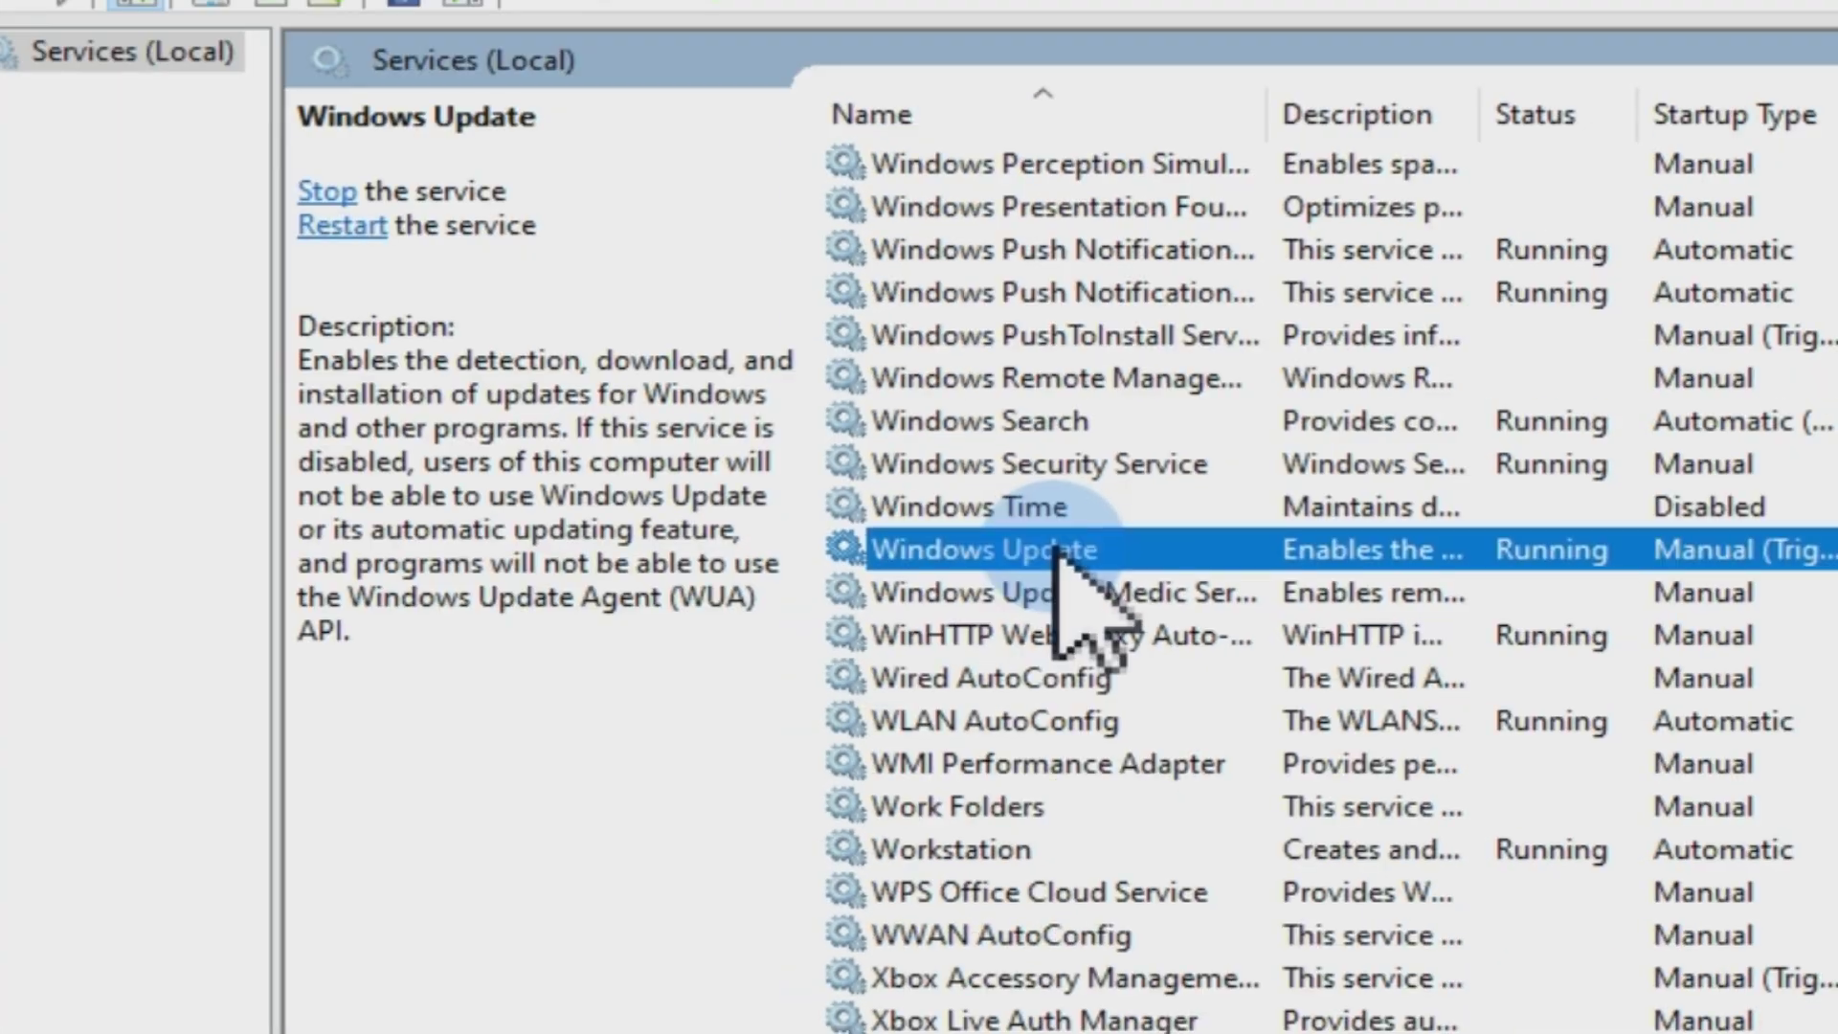
{"action": "double_click", "coordinate": [1058, 553]}
{"action": "left_click", "coordinate": [862, 708]}
{"action": "left_click", "coordinate": [881, 483]}
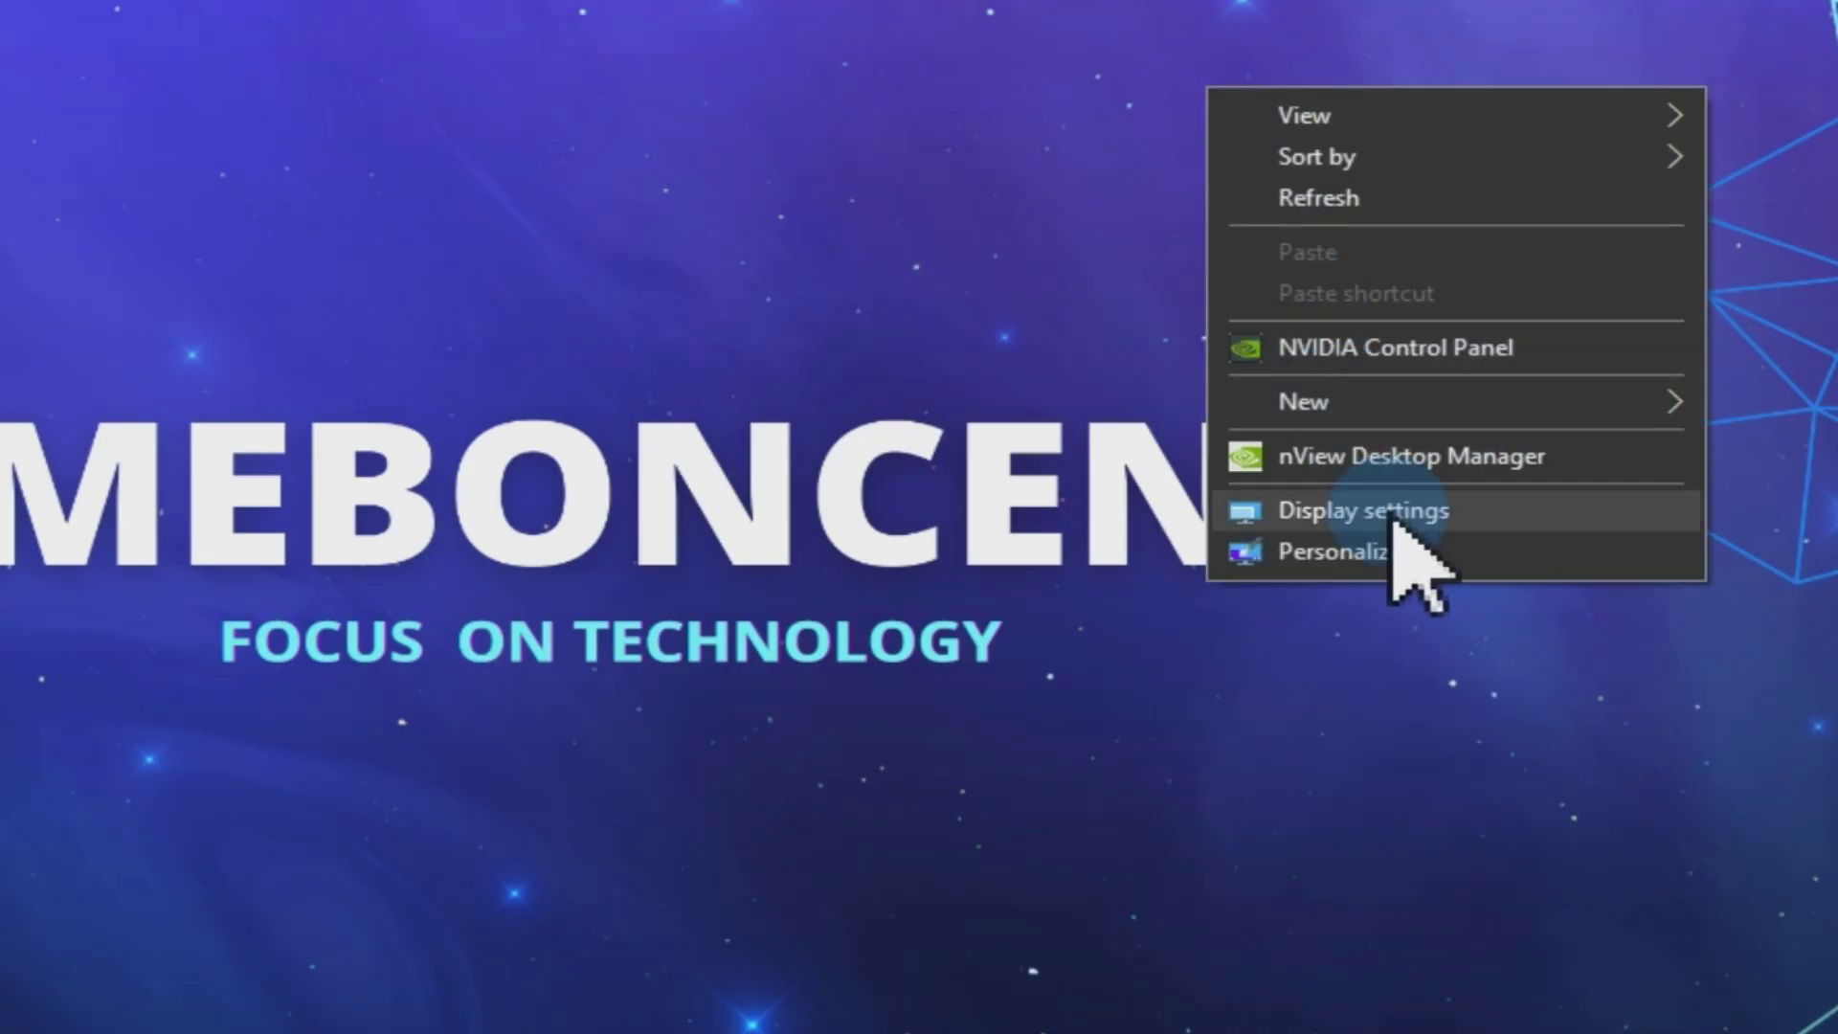
In Personalize, switch the desktop Background type from picture to Solid color
{"action": "left_click", "coordinate": [1385, 557]}
{"action": "left_click", "coordinate": [659, 553]}
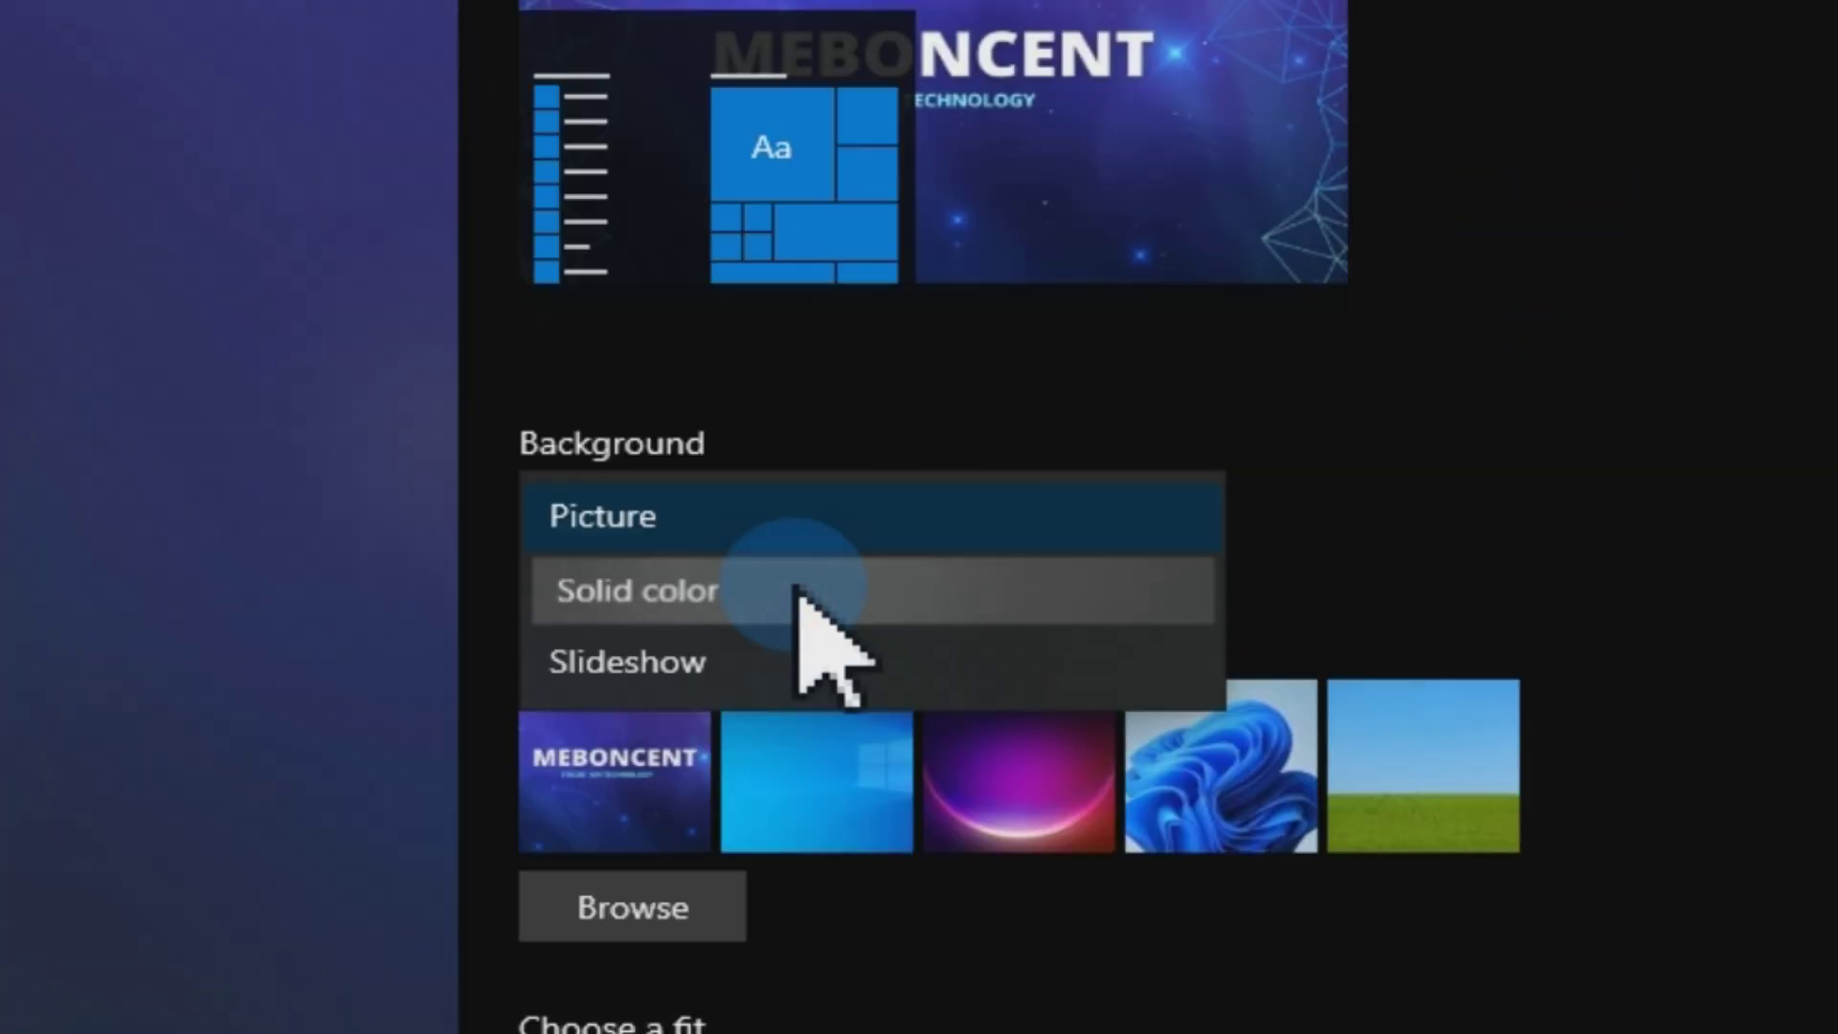
{"action": "left_click", "coordinate": [654, 559]}
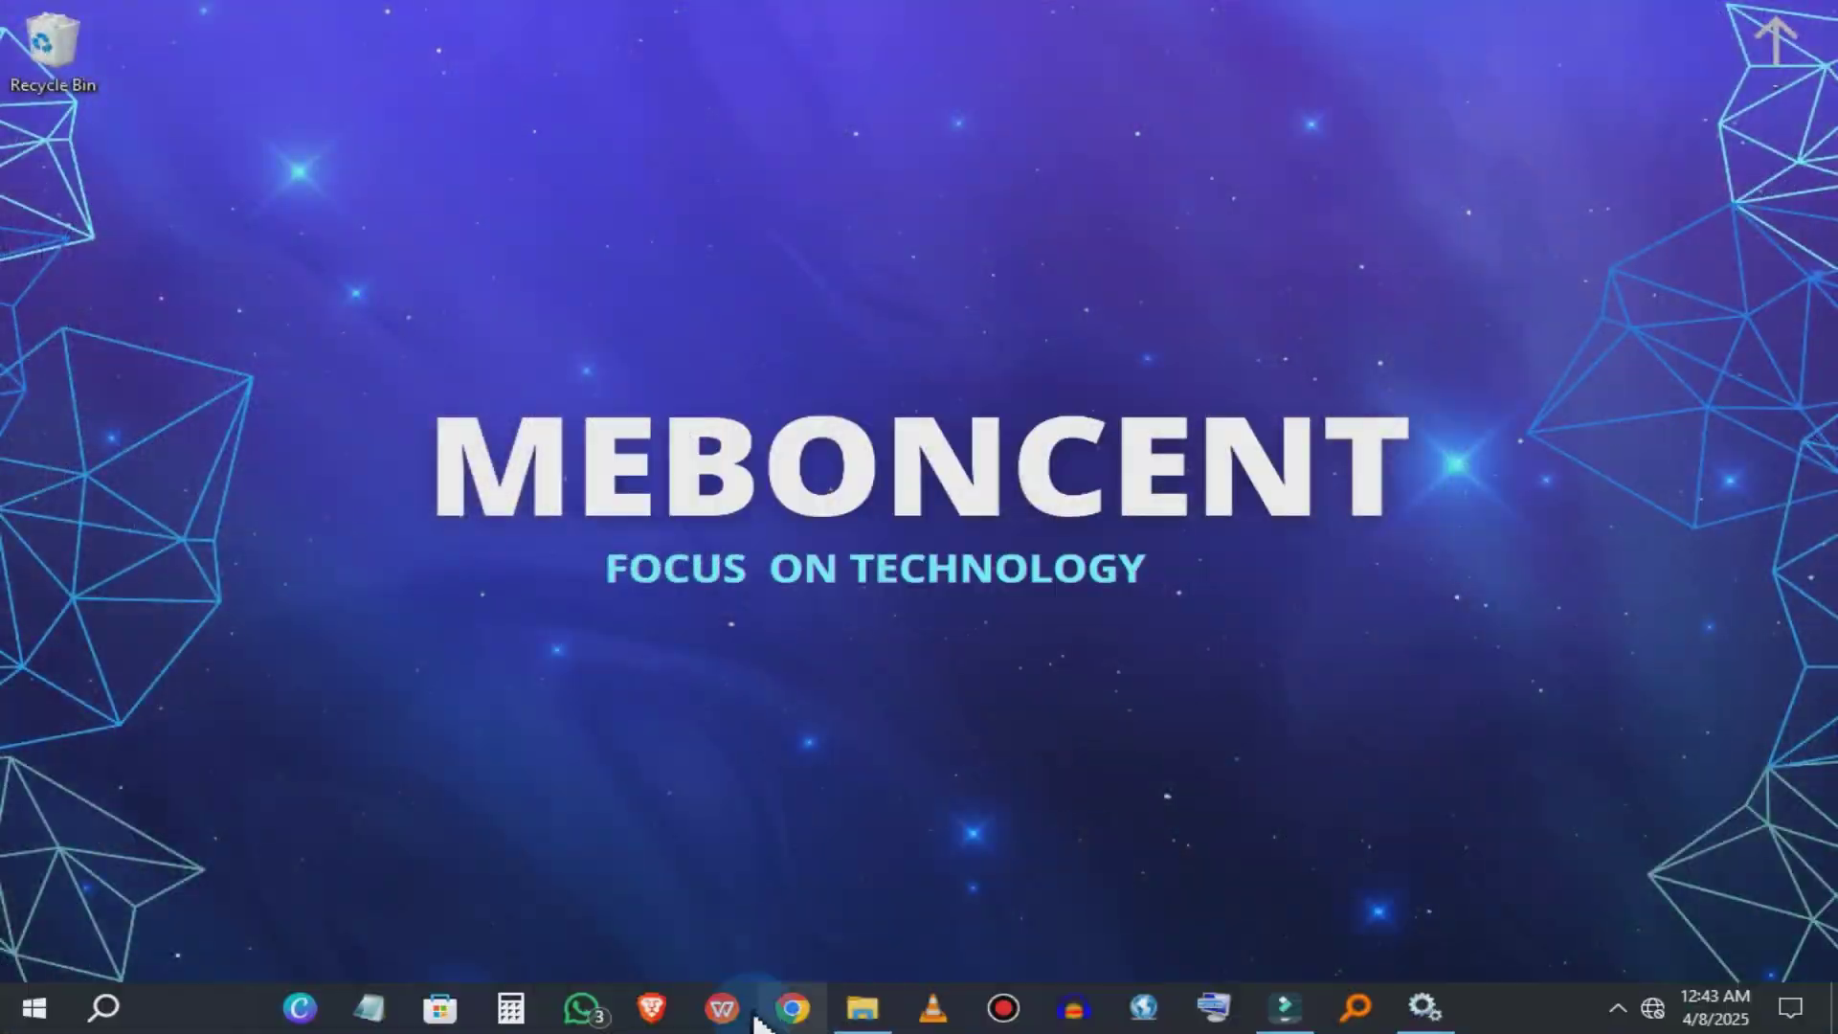
End the extra Microsoft Store task in Task Manager, then restart the graphics driver with Ctrl+Shift+Win+B
{"action": "left_click", "coordinate": [439, 1007]}
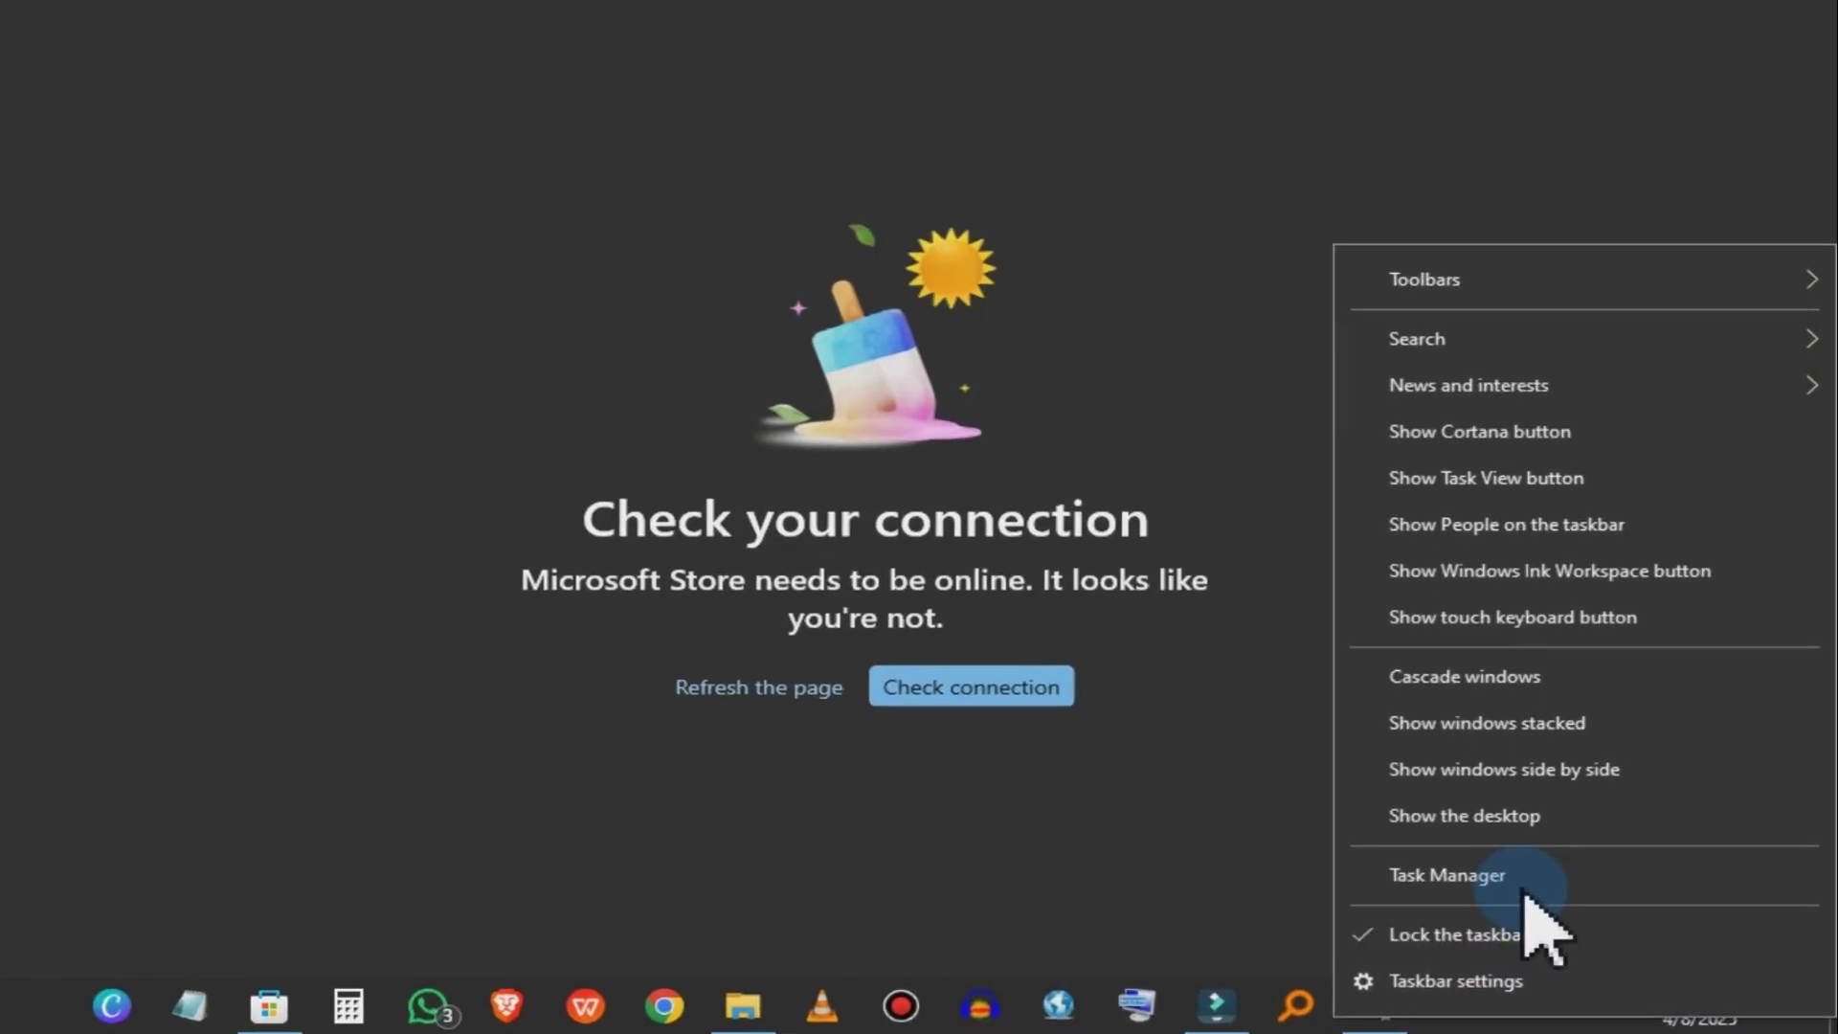
{"action": "left_click", "coordinate": [1530, 895]}
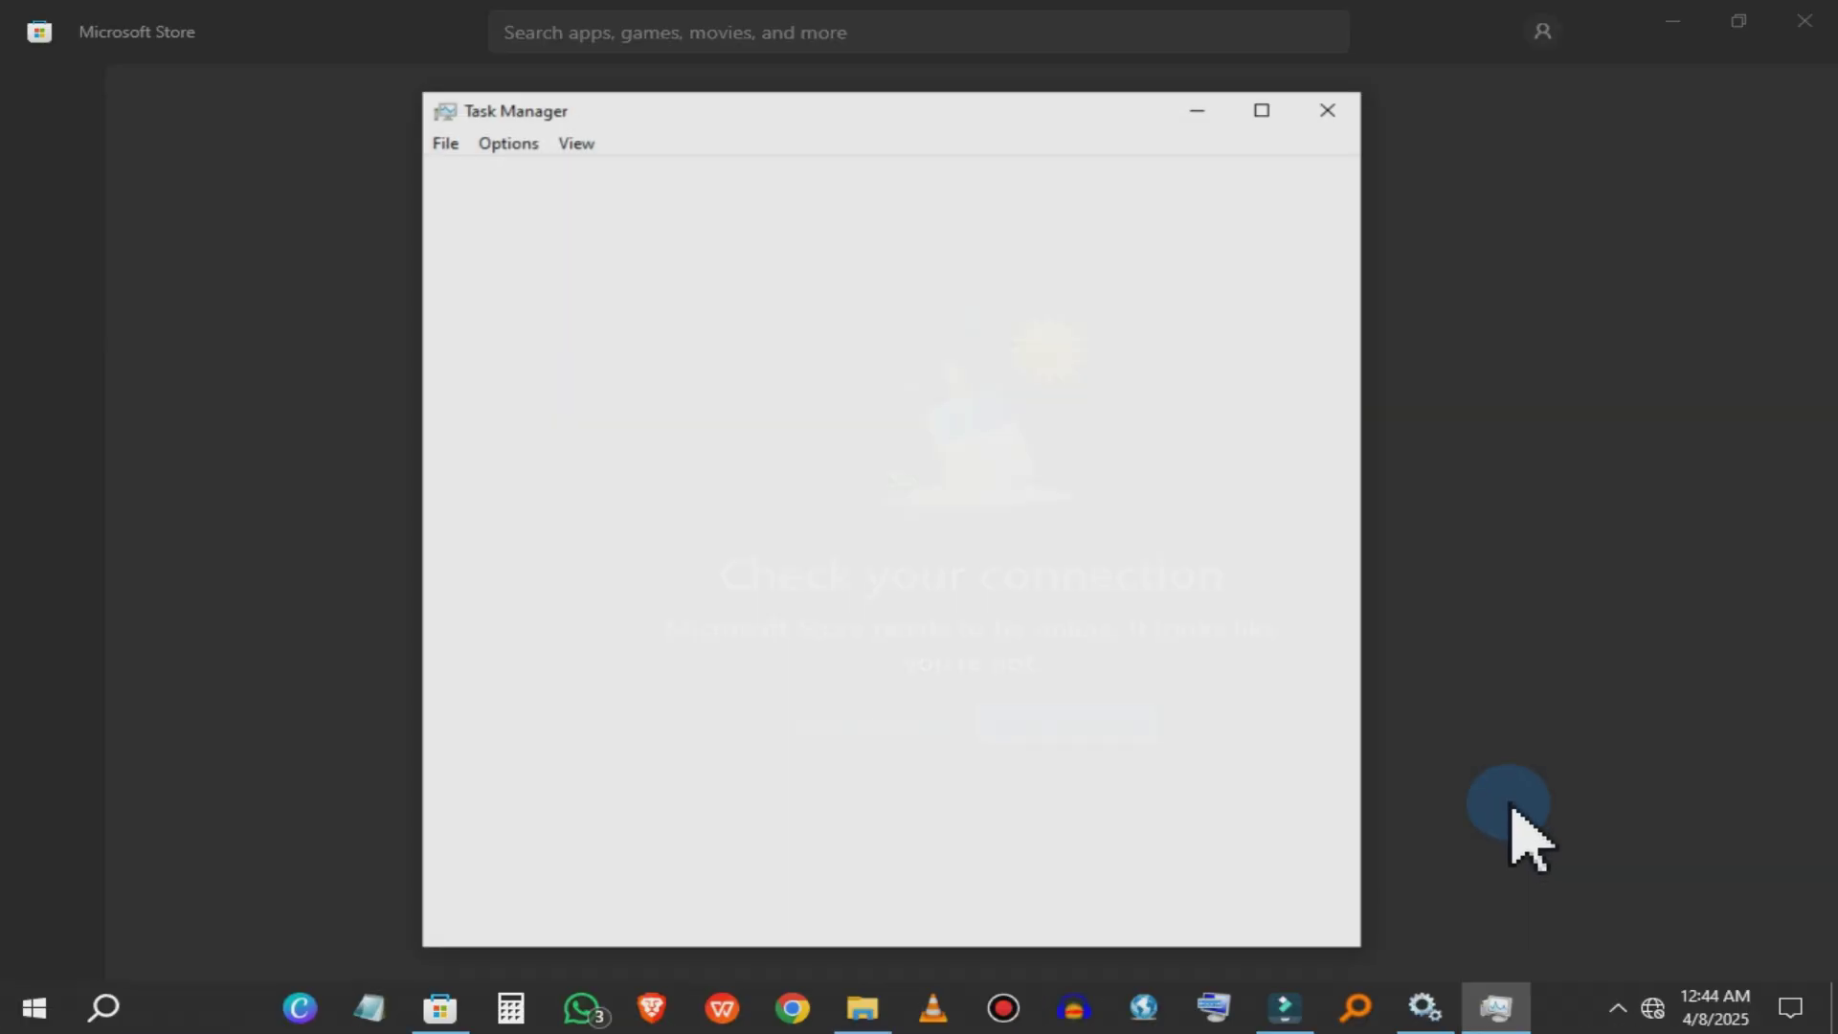
{"action": "right_click", "coordinate": [668, 352]}
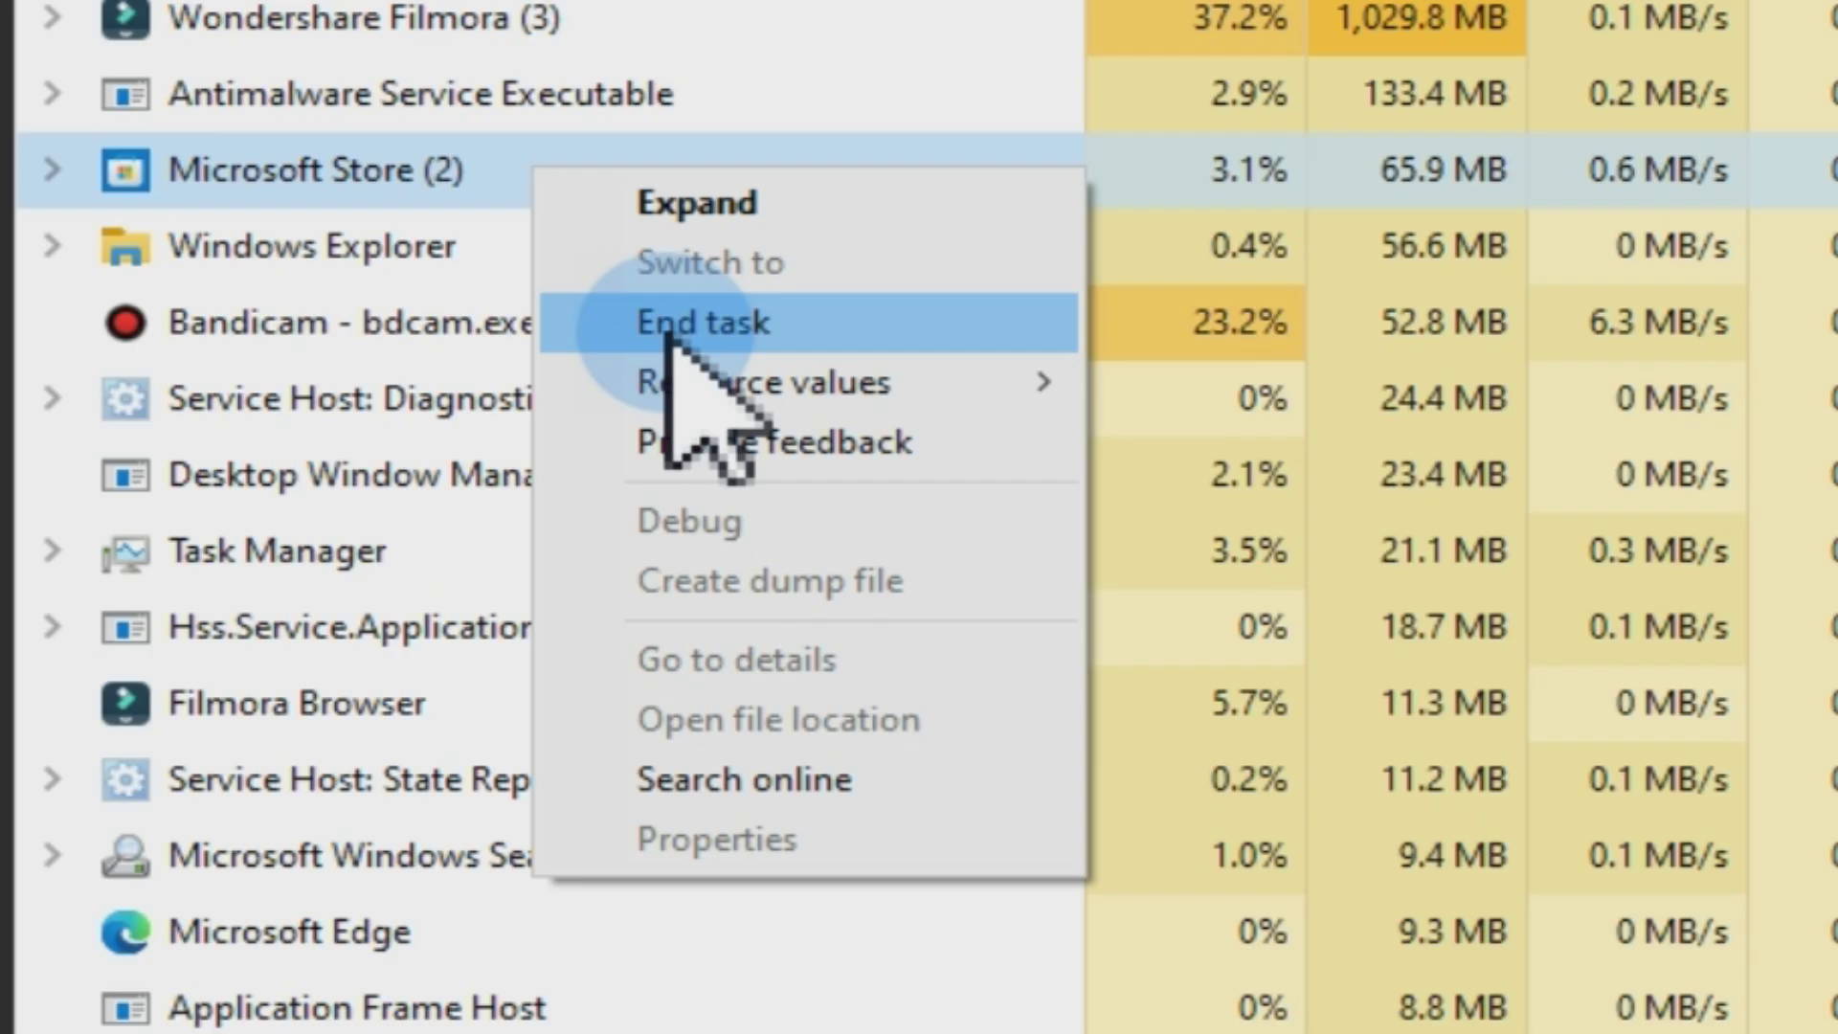
{"action": "left_click", "coordinate": [680, 323]}
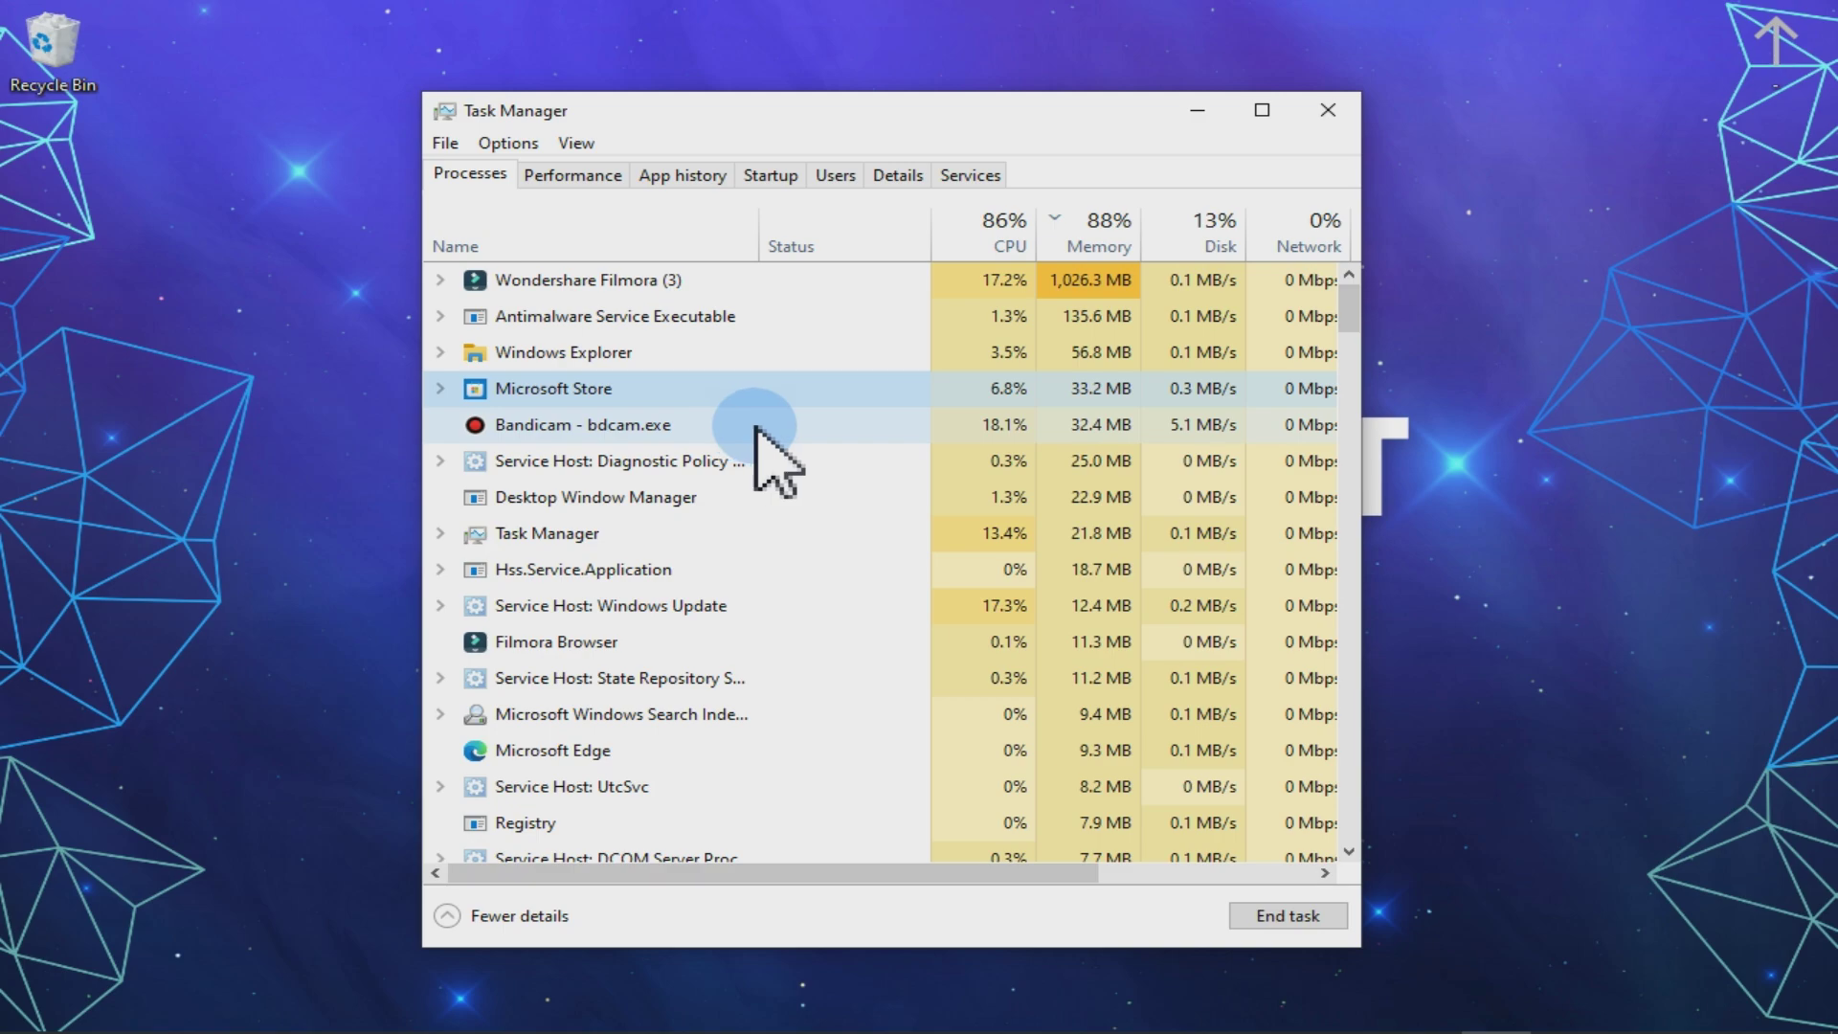
{"action": "left_click", "coordinate": [1197, 111]}
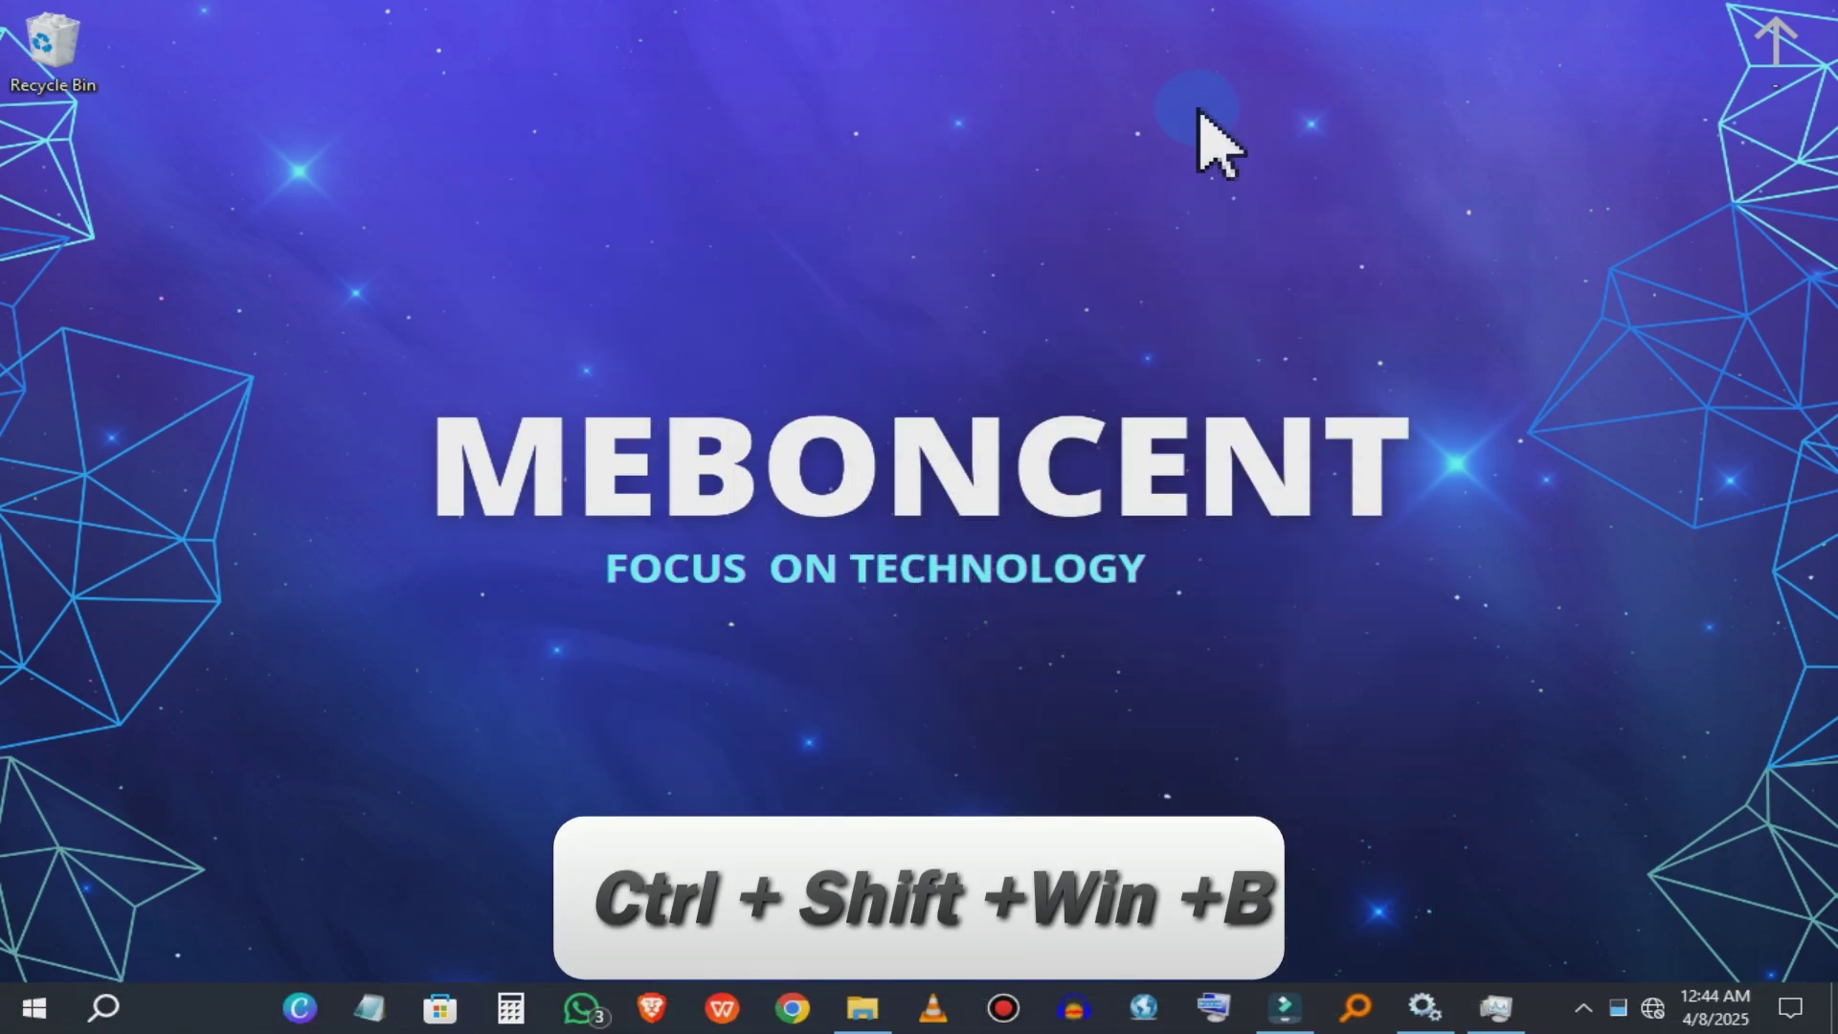
{"action": "key", "text": "ctrl+shift+super+b"}
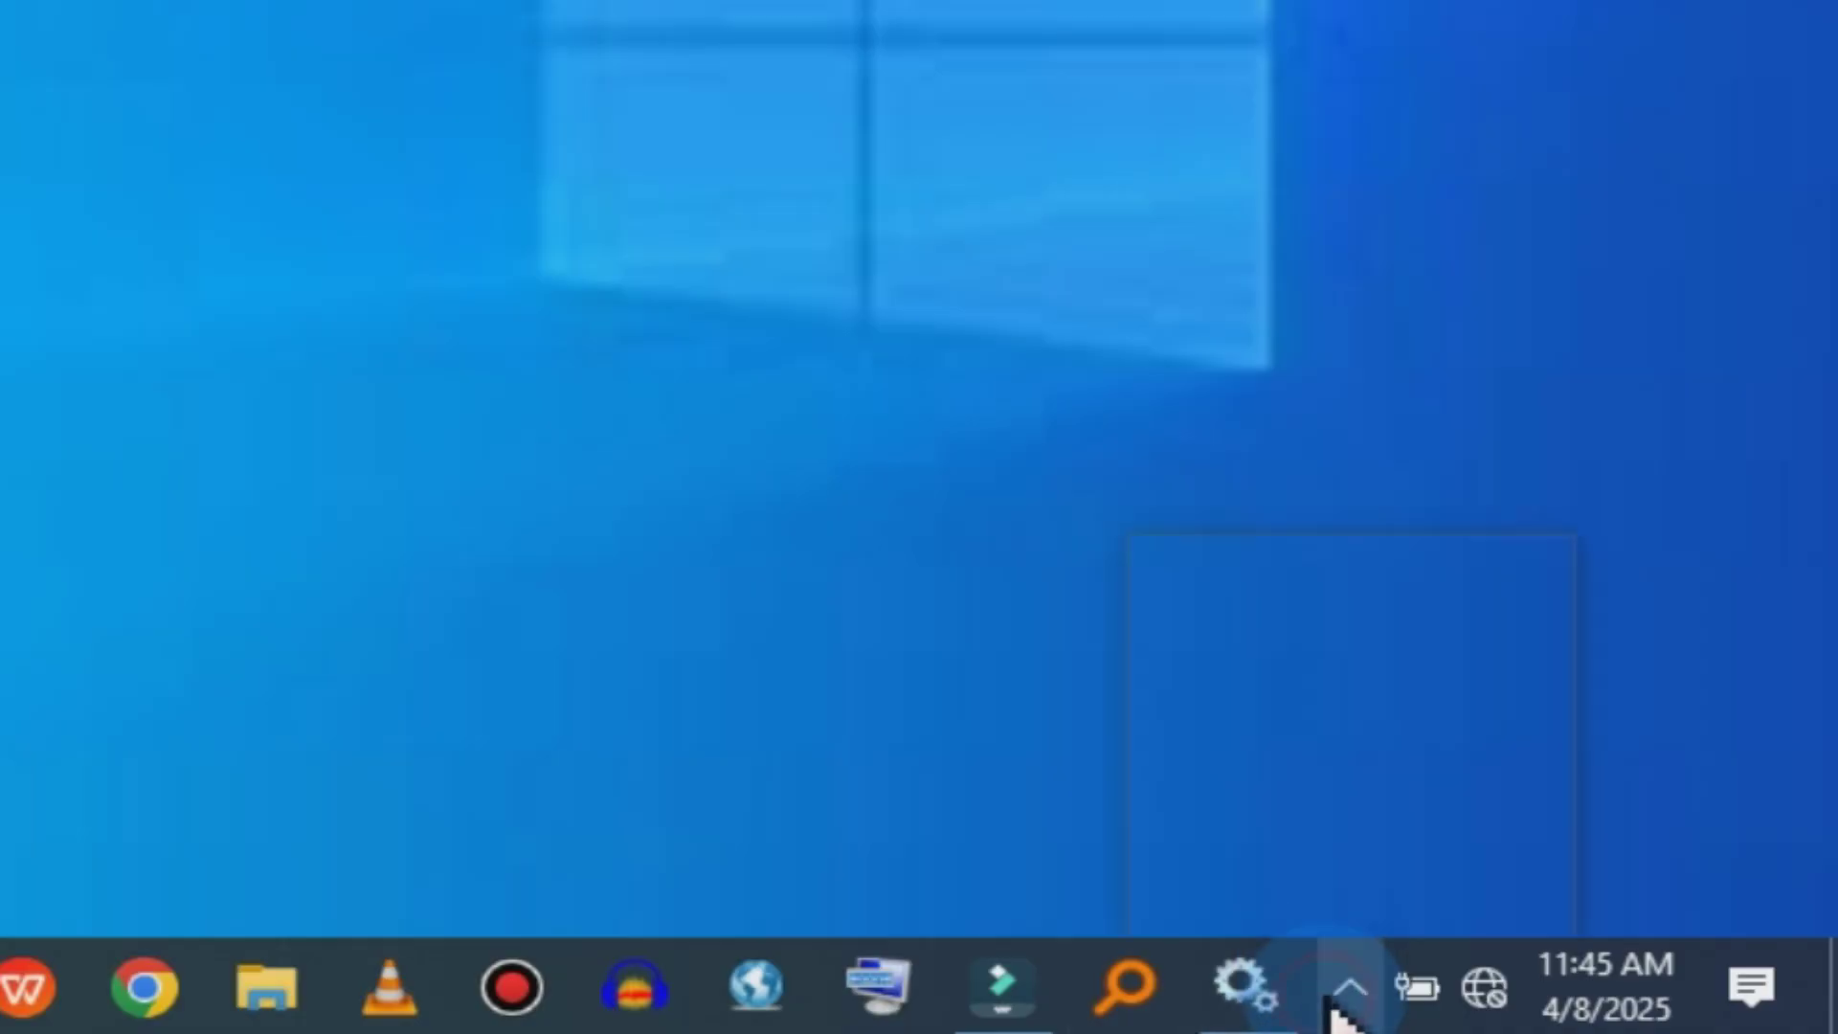
Move the battery and network icons into the hidden tray icons
{"action": "left_click", "coordinate": [1340, 996]}
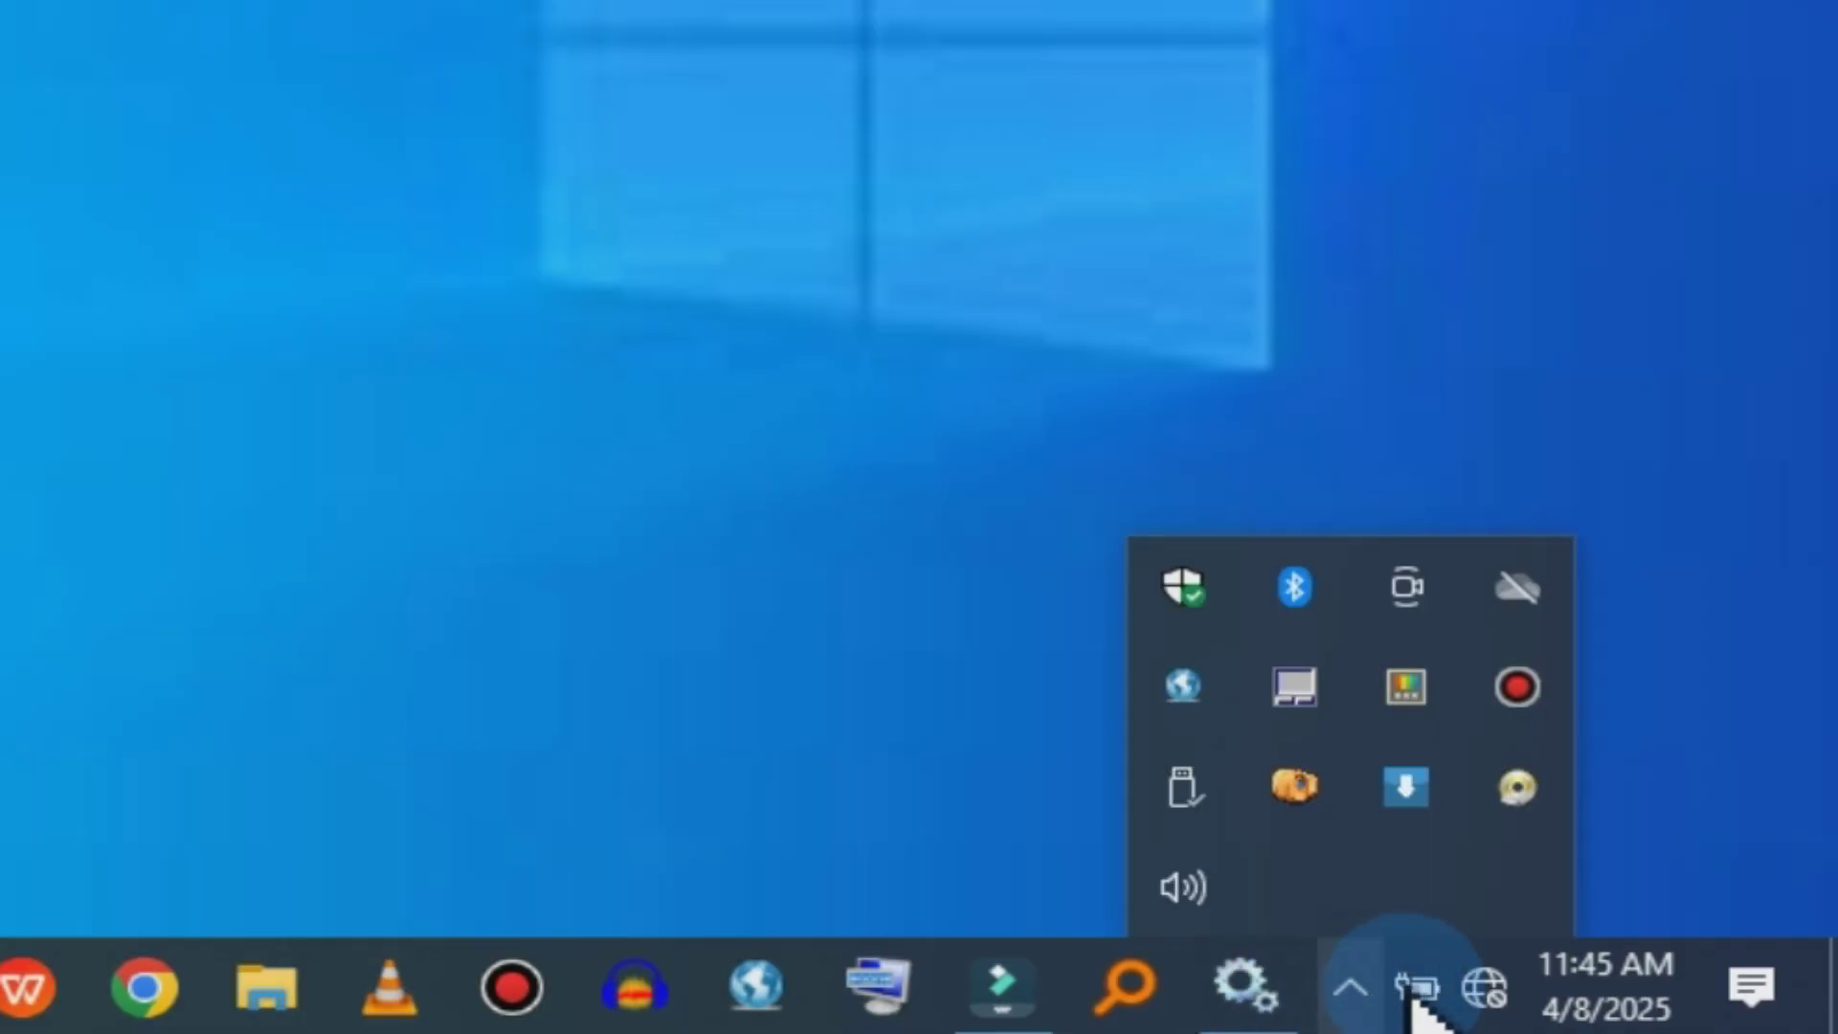
{"action": "left_click_drag", "start_coordinate": [1416, 991], "coordinate": [1360, 886]}
{"action": "left_click_drag", "start_coordinate": [1485, 991], "coordinate": [1457, 876]}
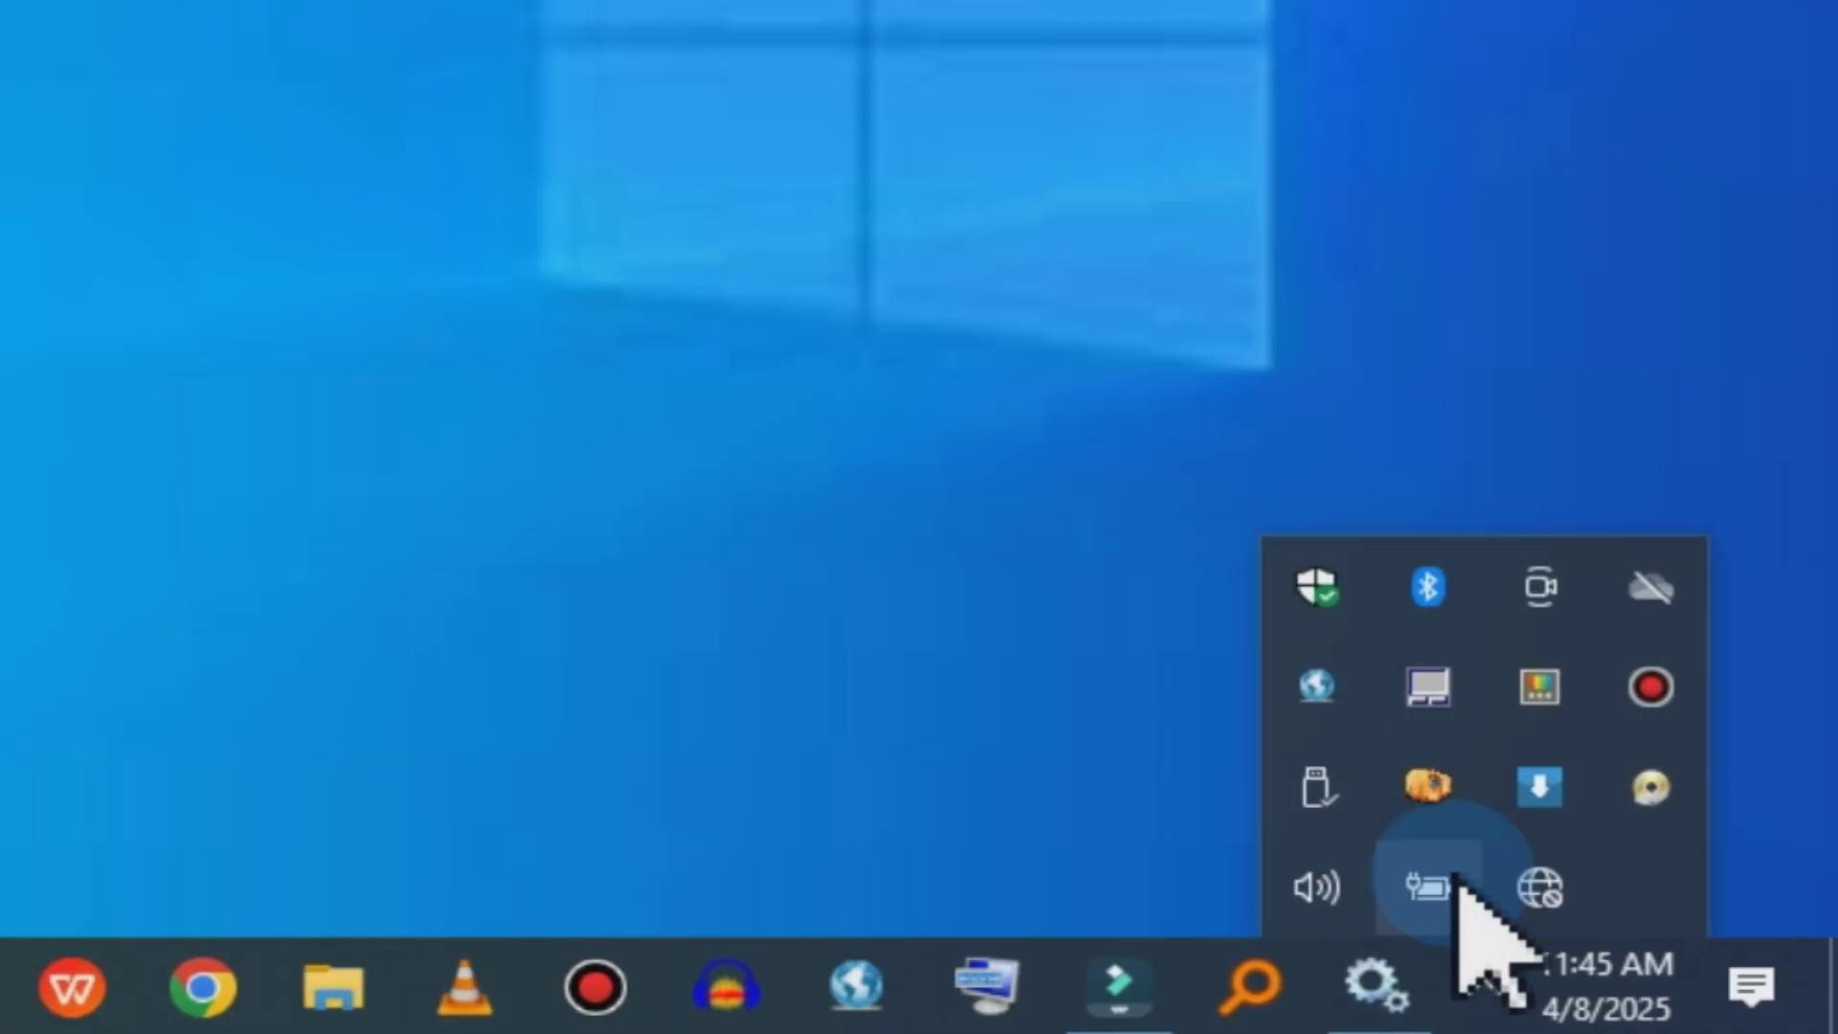
Collapse the taskbar search box down to just a search icon
{"action": "right_click", "coordinate": [492, 1007]}
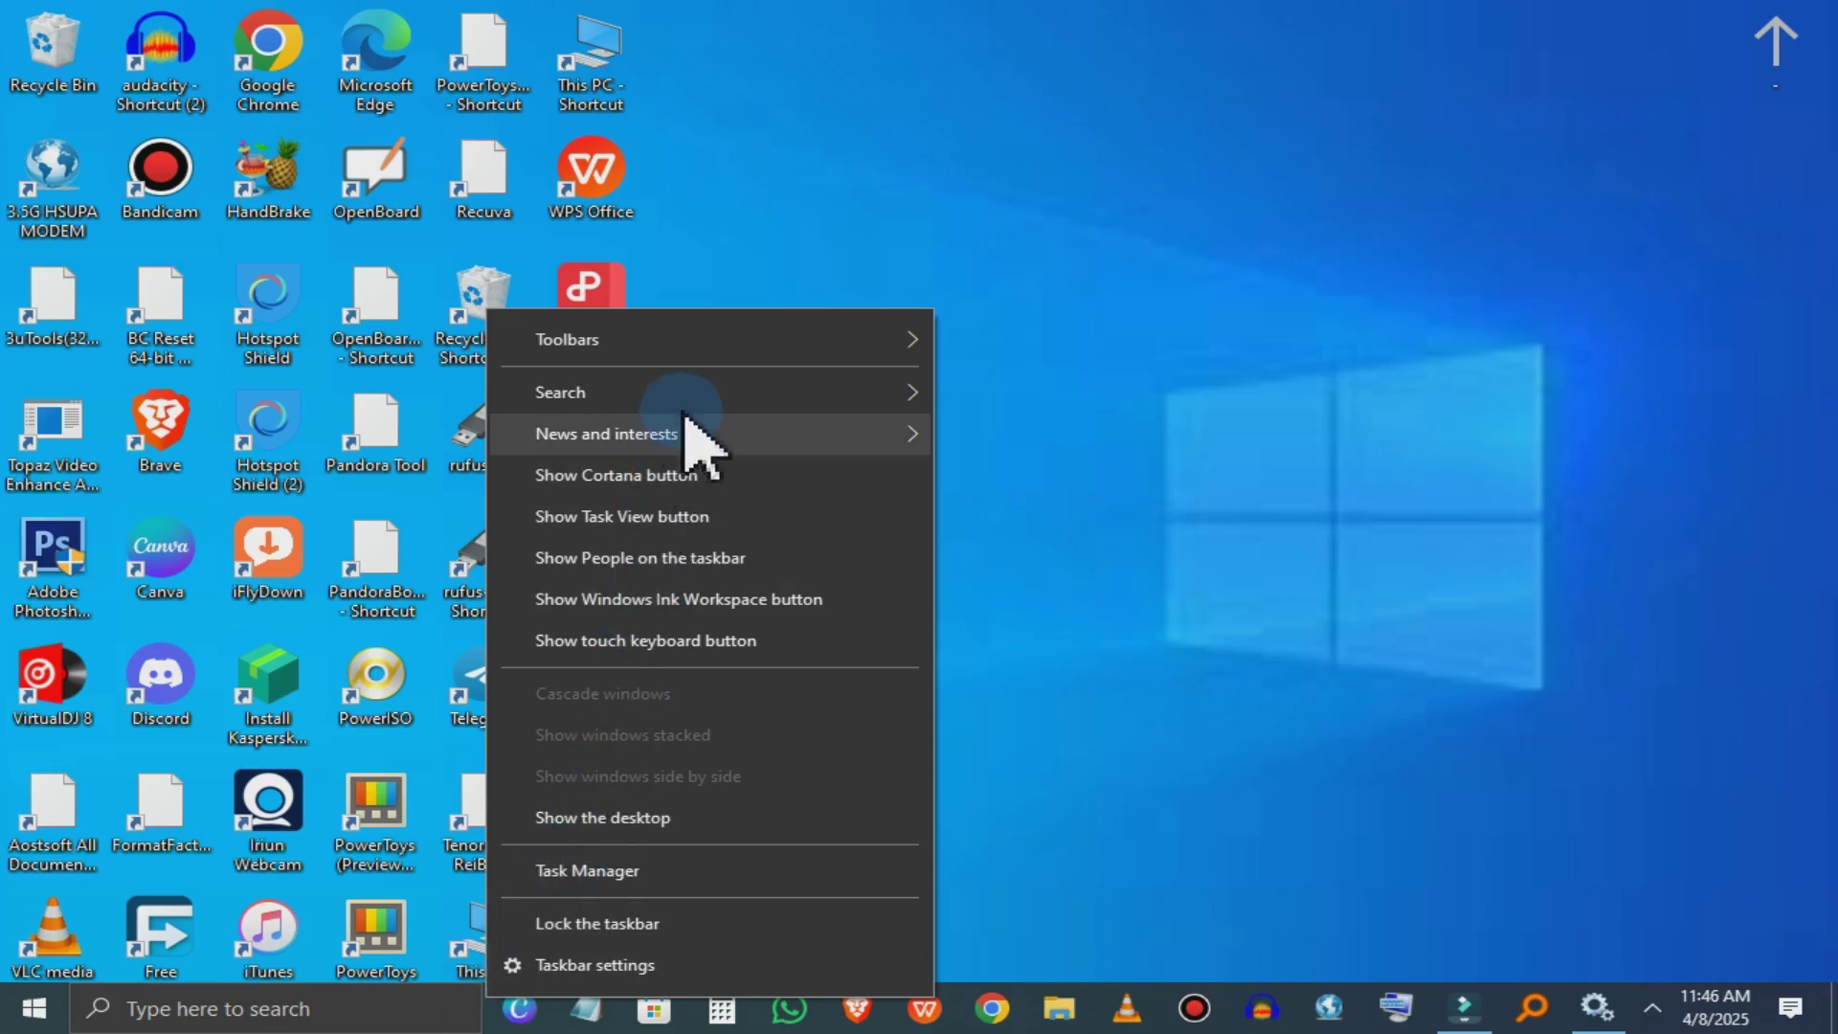
{"action": "mouse_move", "coordinate": [703, 391]}
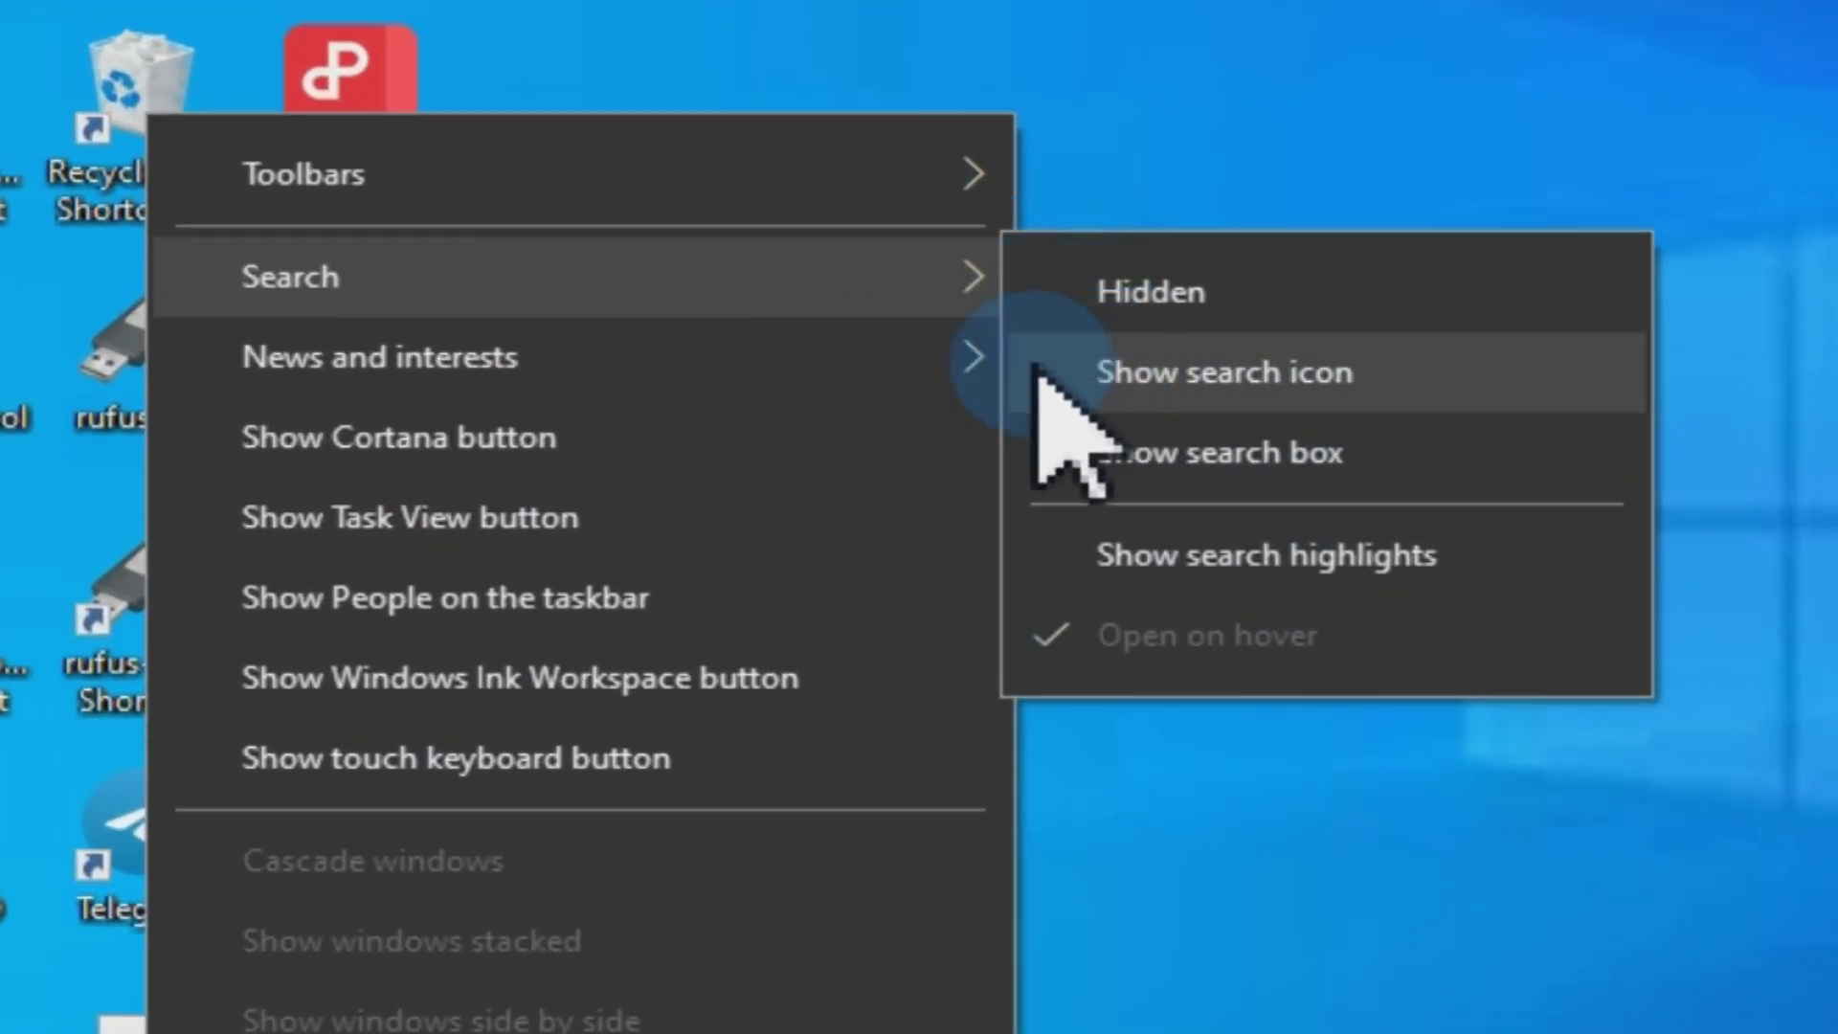
{"action": "left_click", "coordinate": [1036, 371]}
Start a New toolbar from the taskbar's Toolbars menu, bringing up the folder chooser
{"action": "right_click", "coordinate": [1436, 1016]}
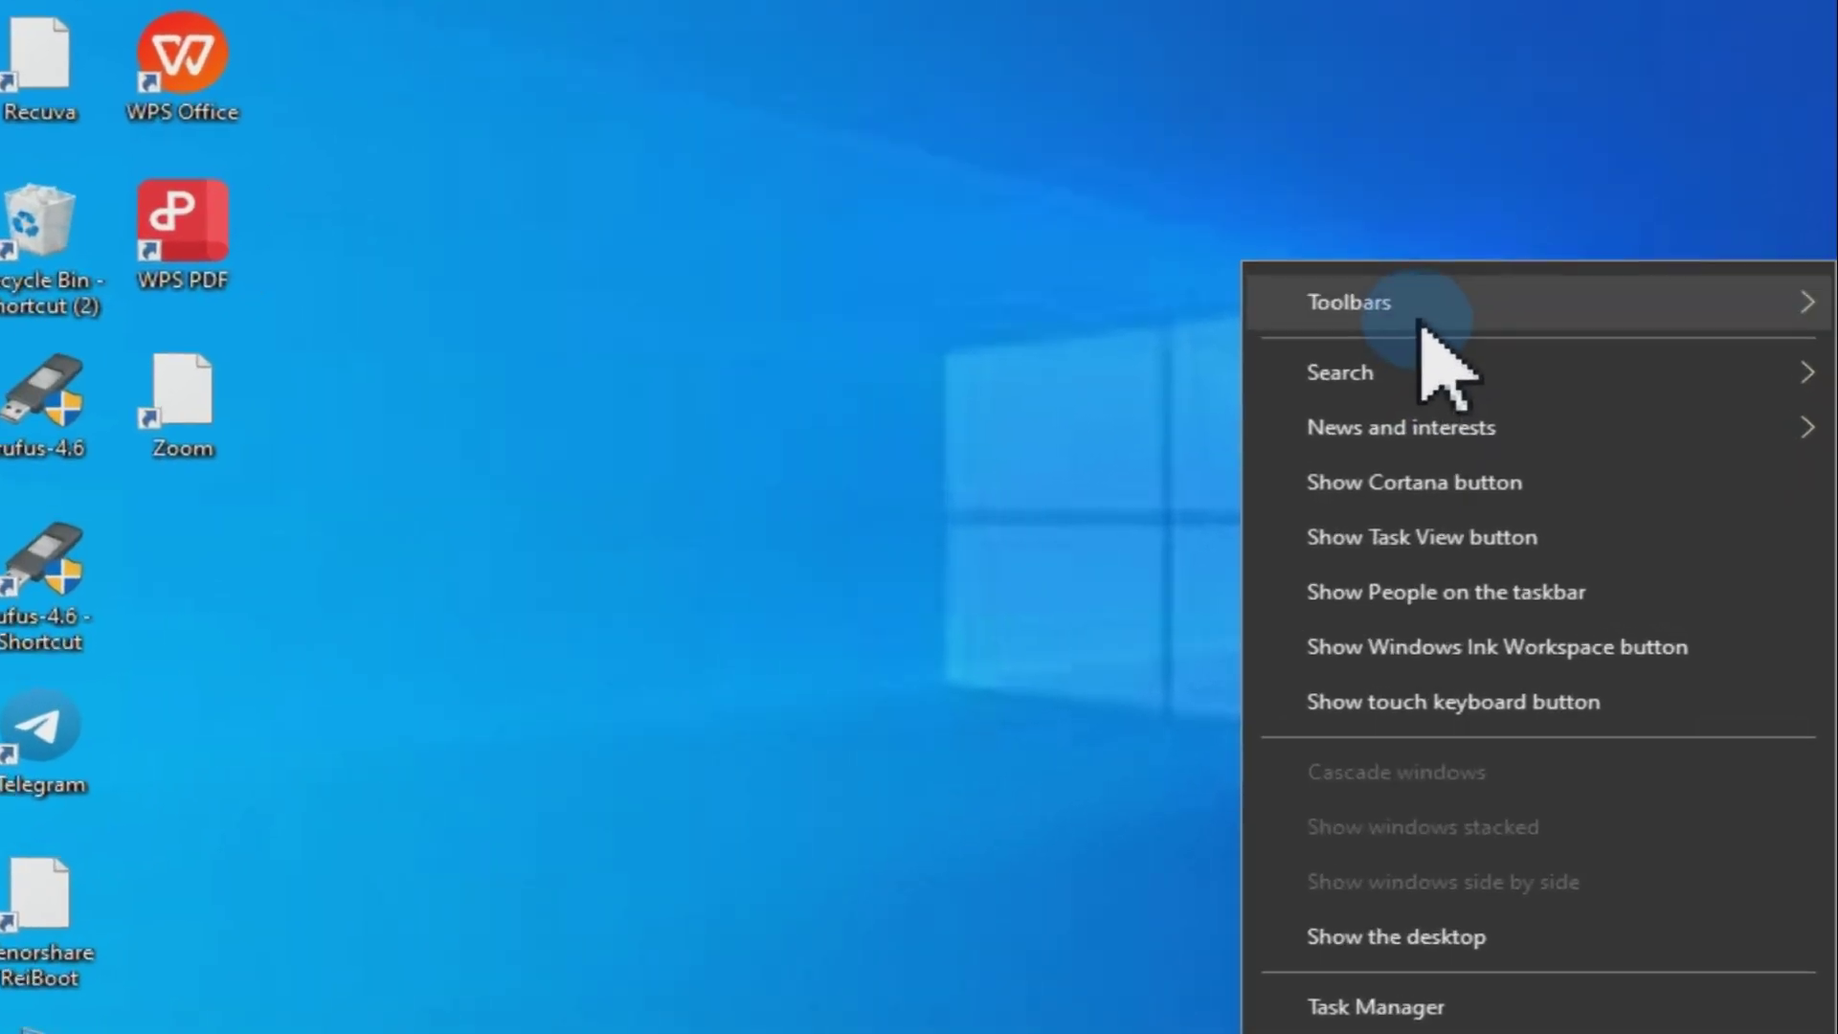
{"action": "left_click", "coordinate": [1524, 368]}
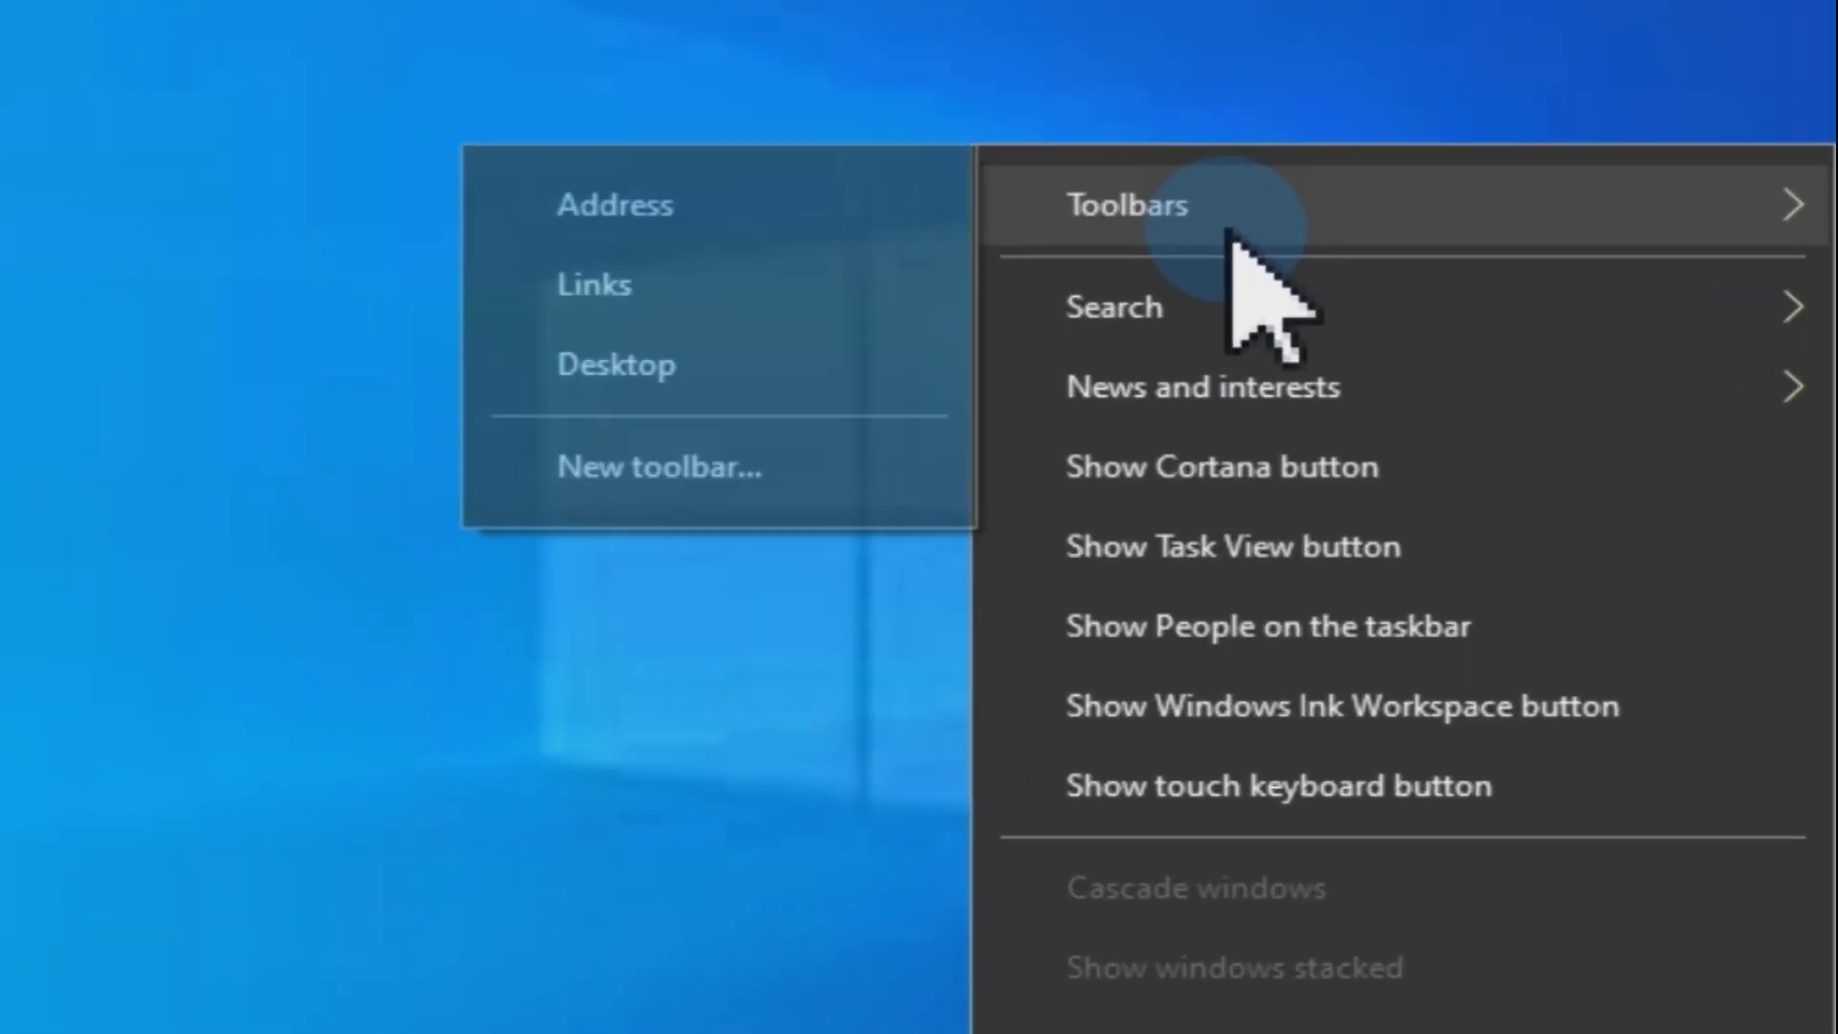
{"action": "left_click", "coordinate": [660, 479]}
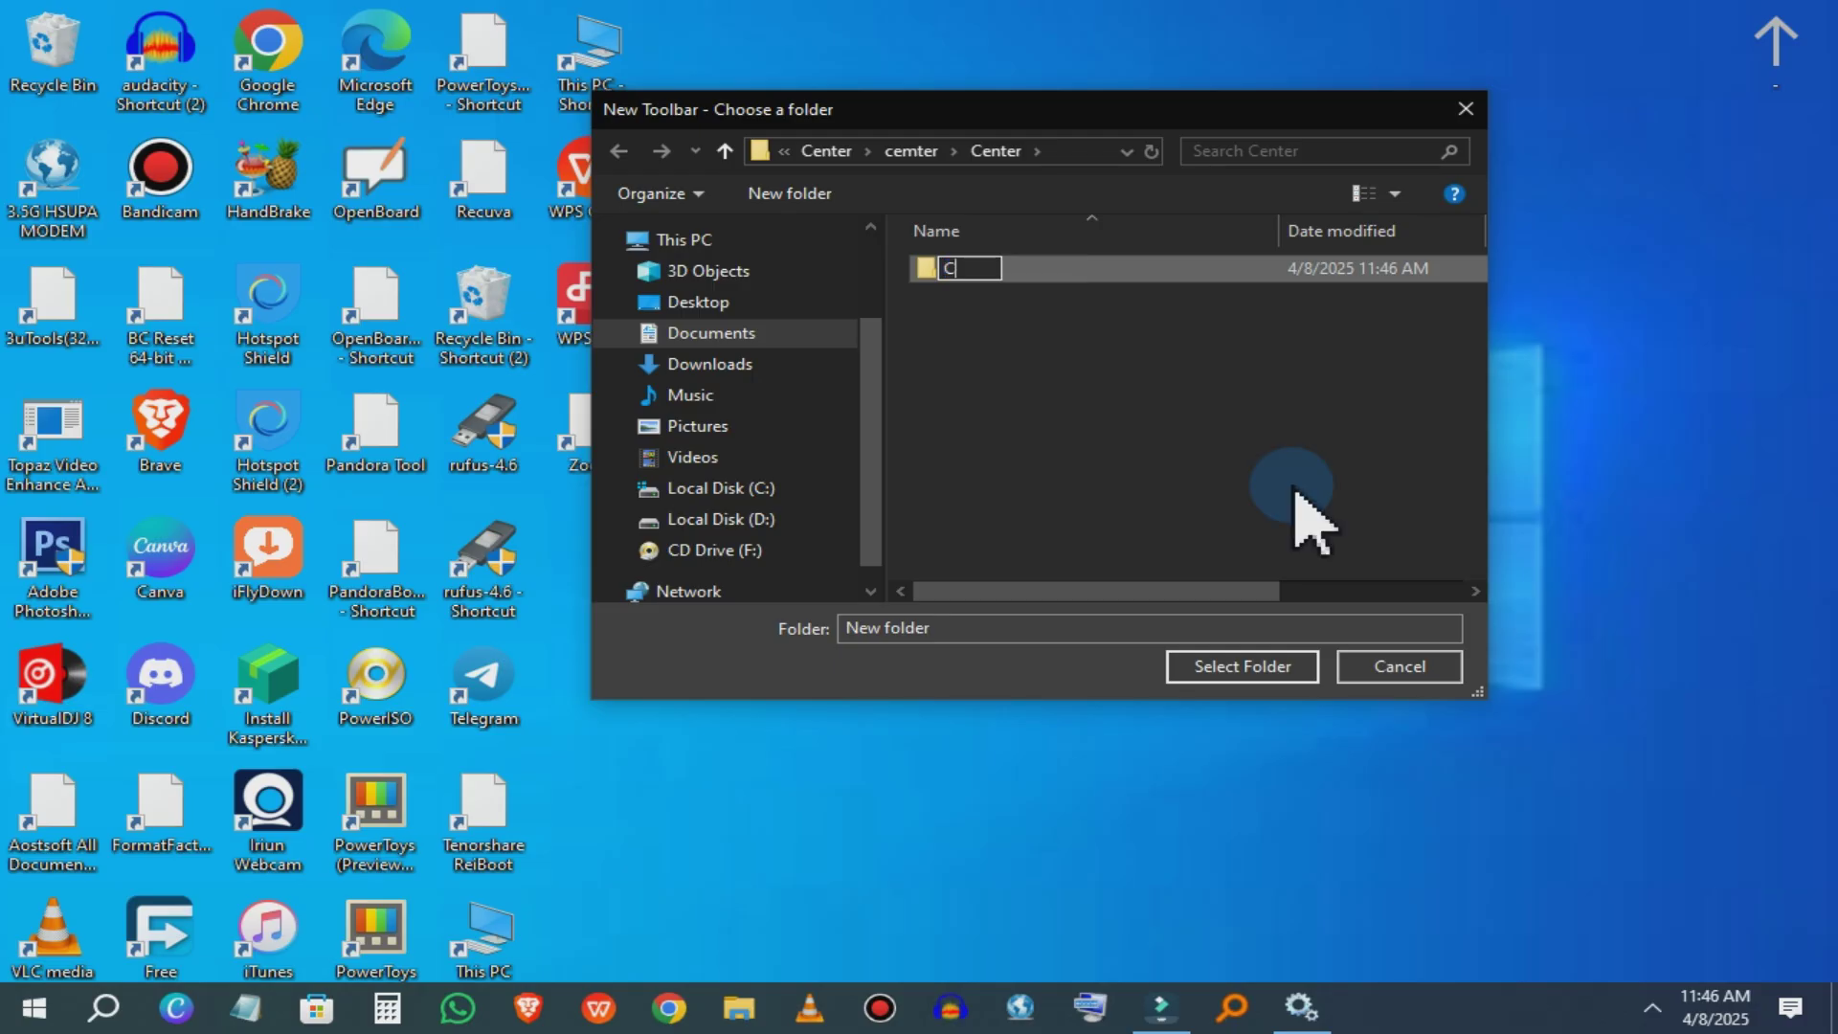
Name the folder Center, add it as a taskbar toolbar, and drag the pinned icons to the centre
{"action": "type", "text": "Cen"}
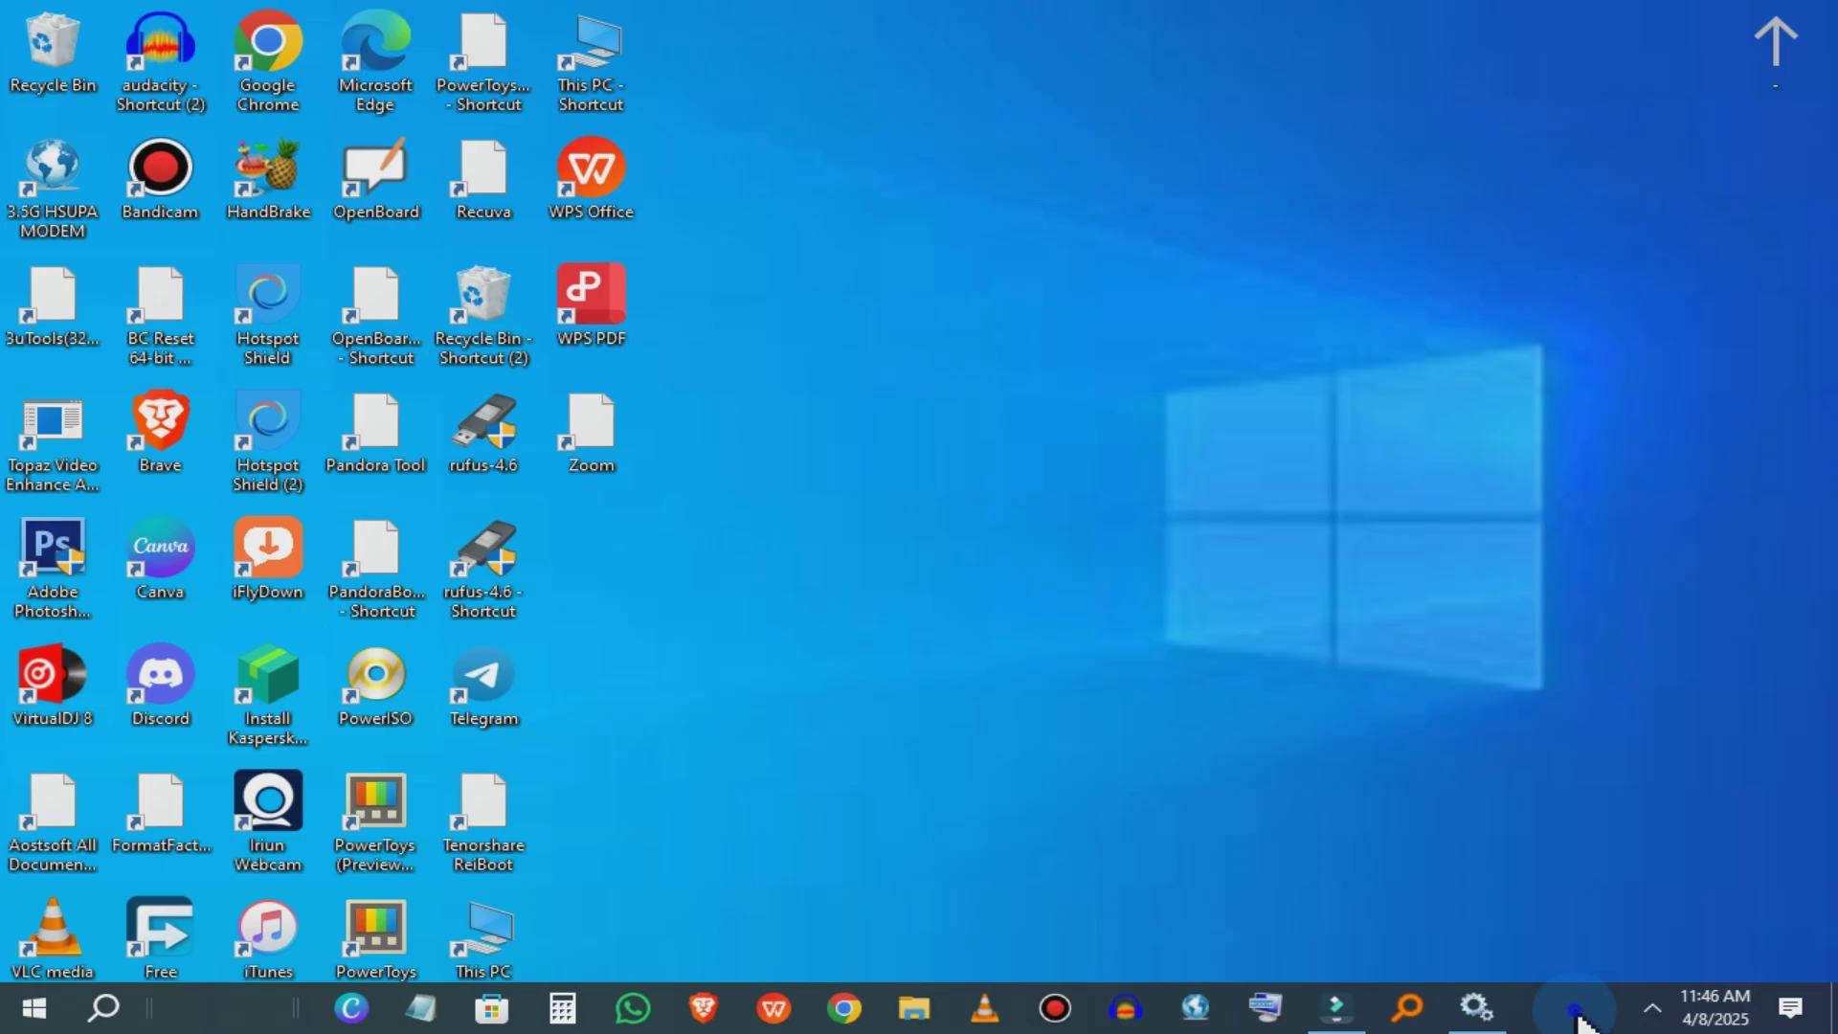
{"action": "right_click", "coordinate": [1575, 1011]}
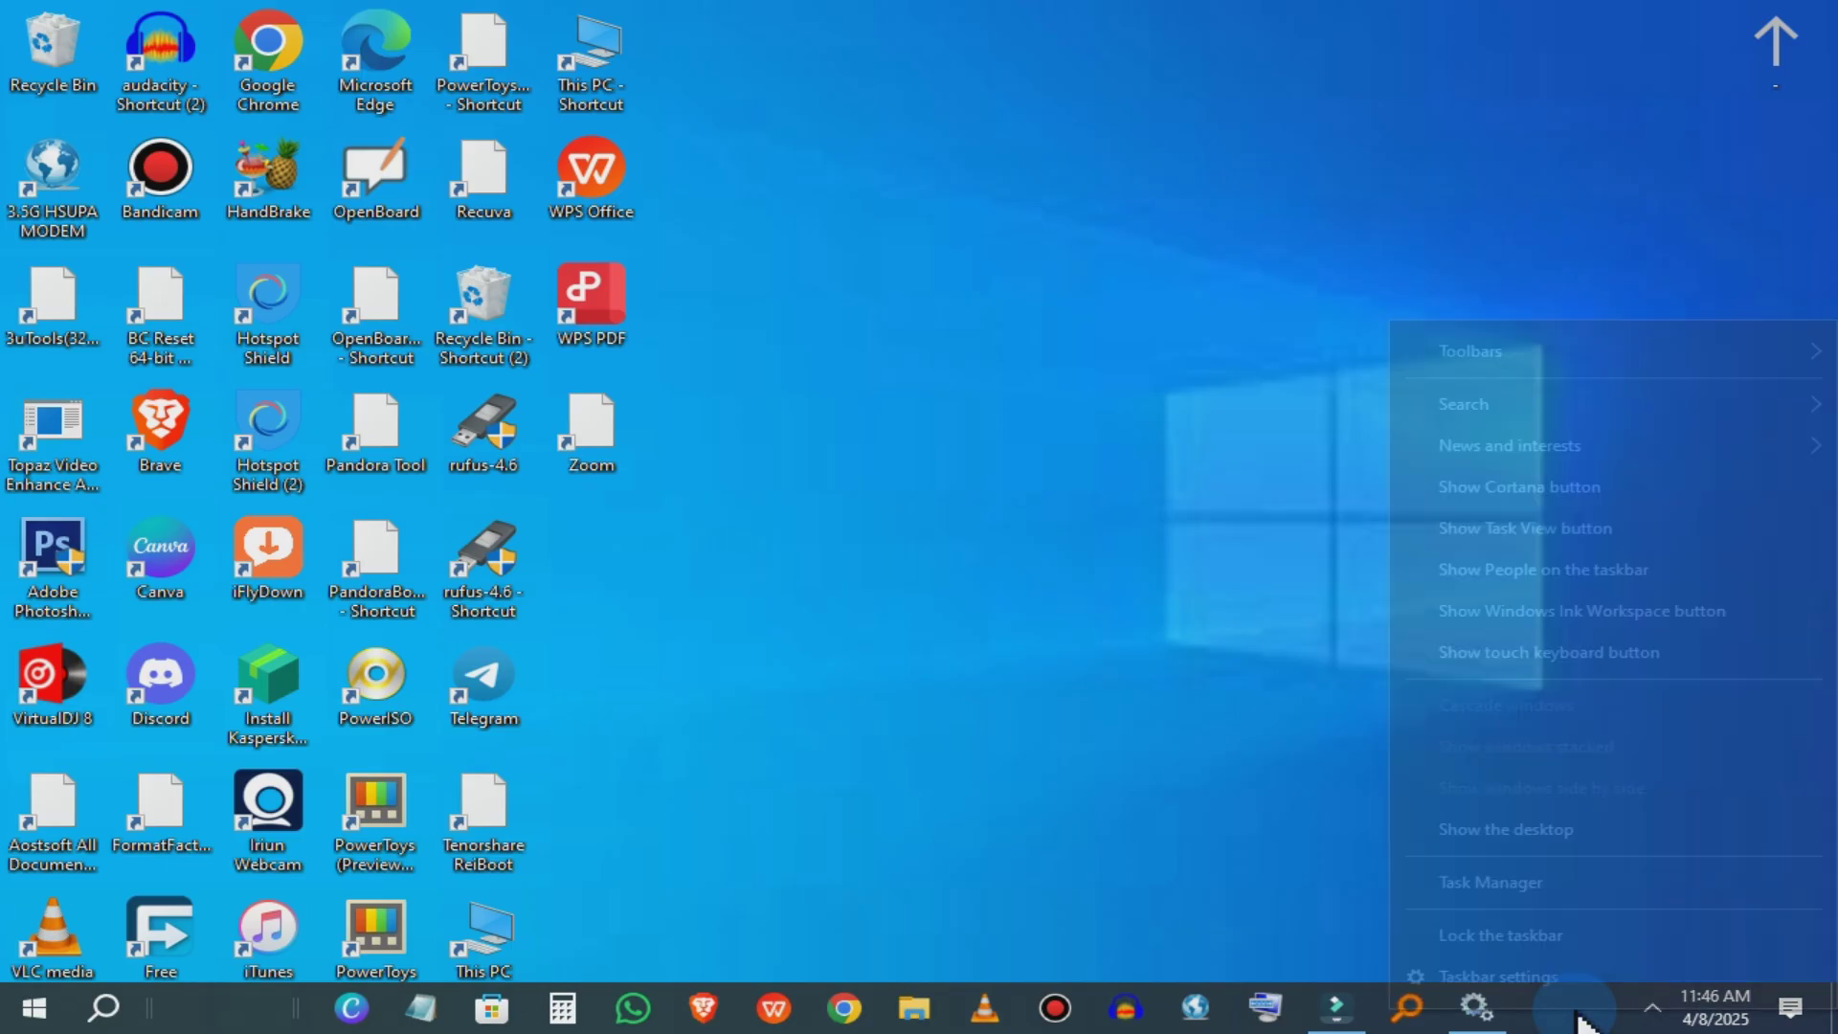
{"action": "left_click", "coordinate": [1538, 944]}
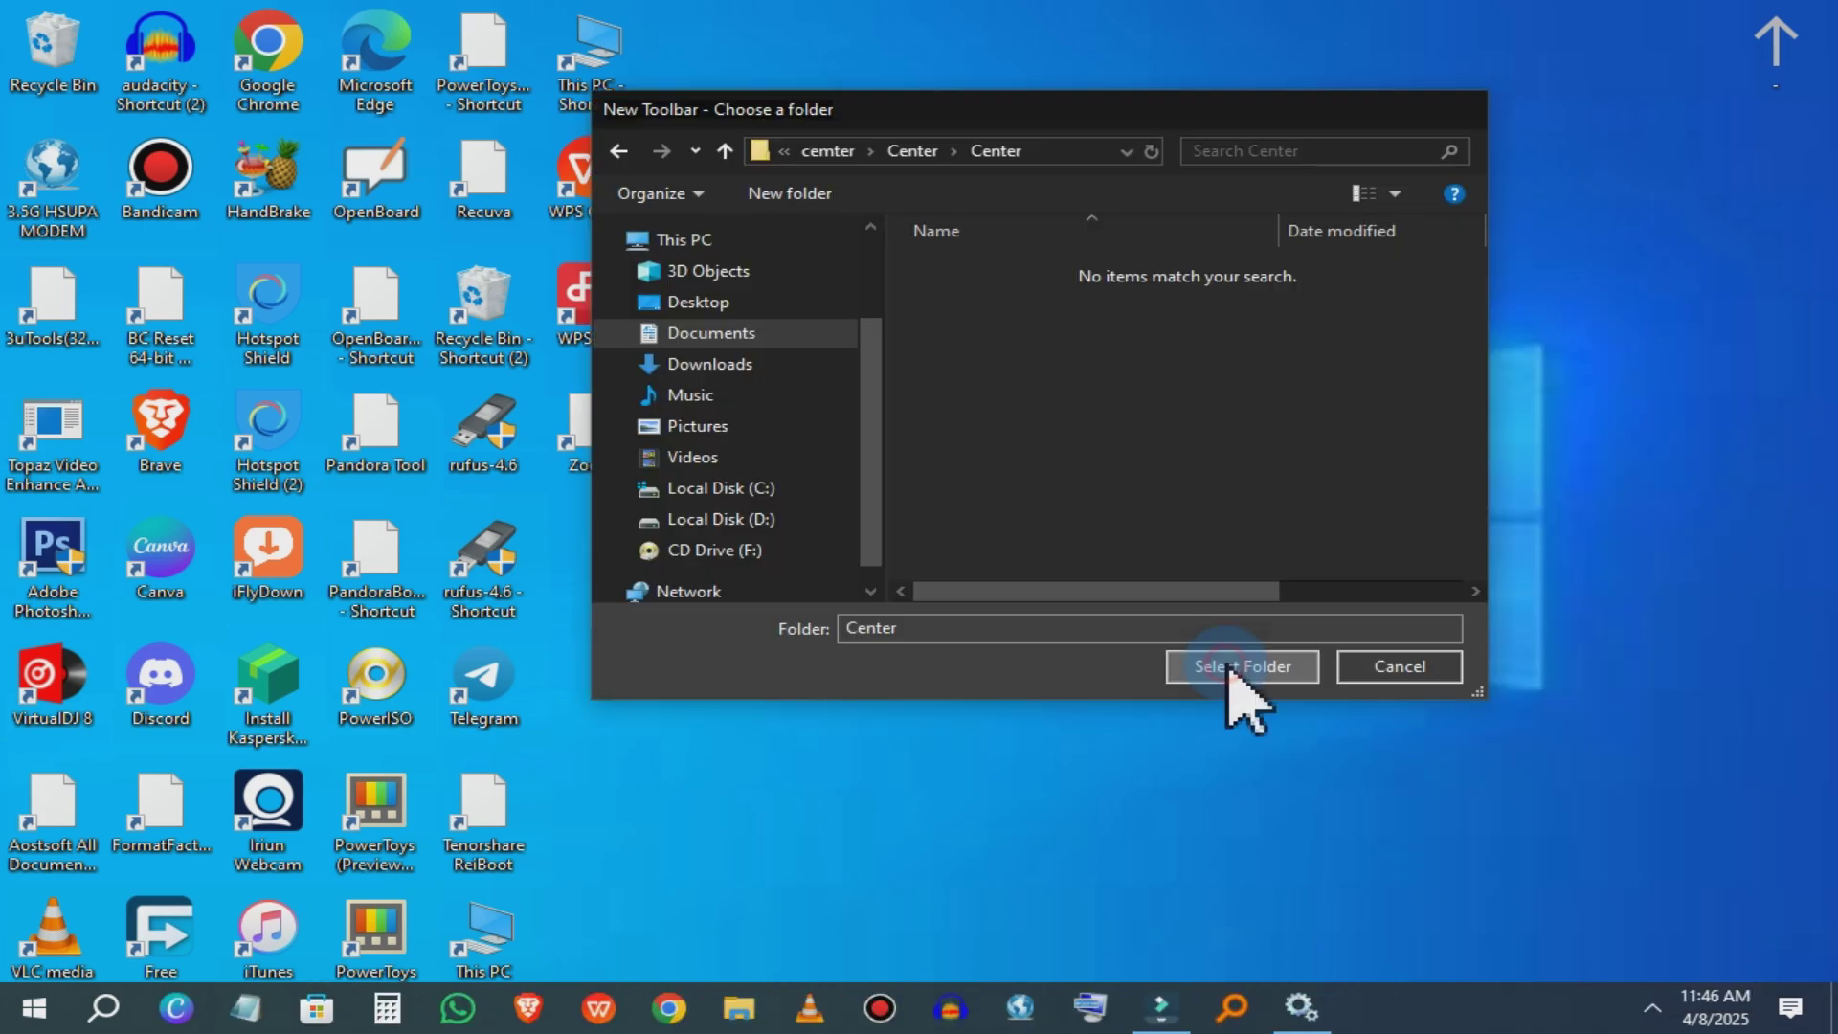
{"action": "left_click", "coordinate": [1230, 667]}
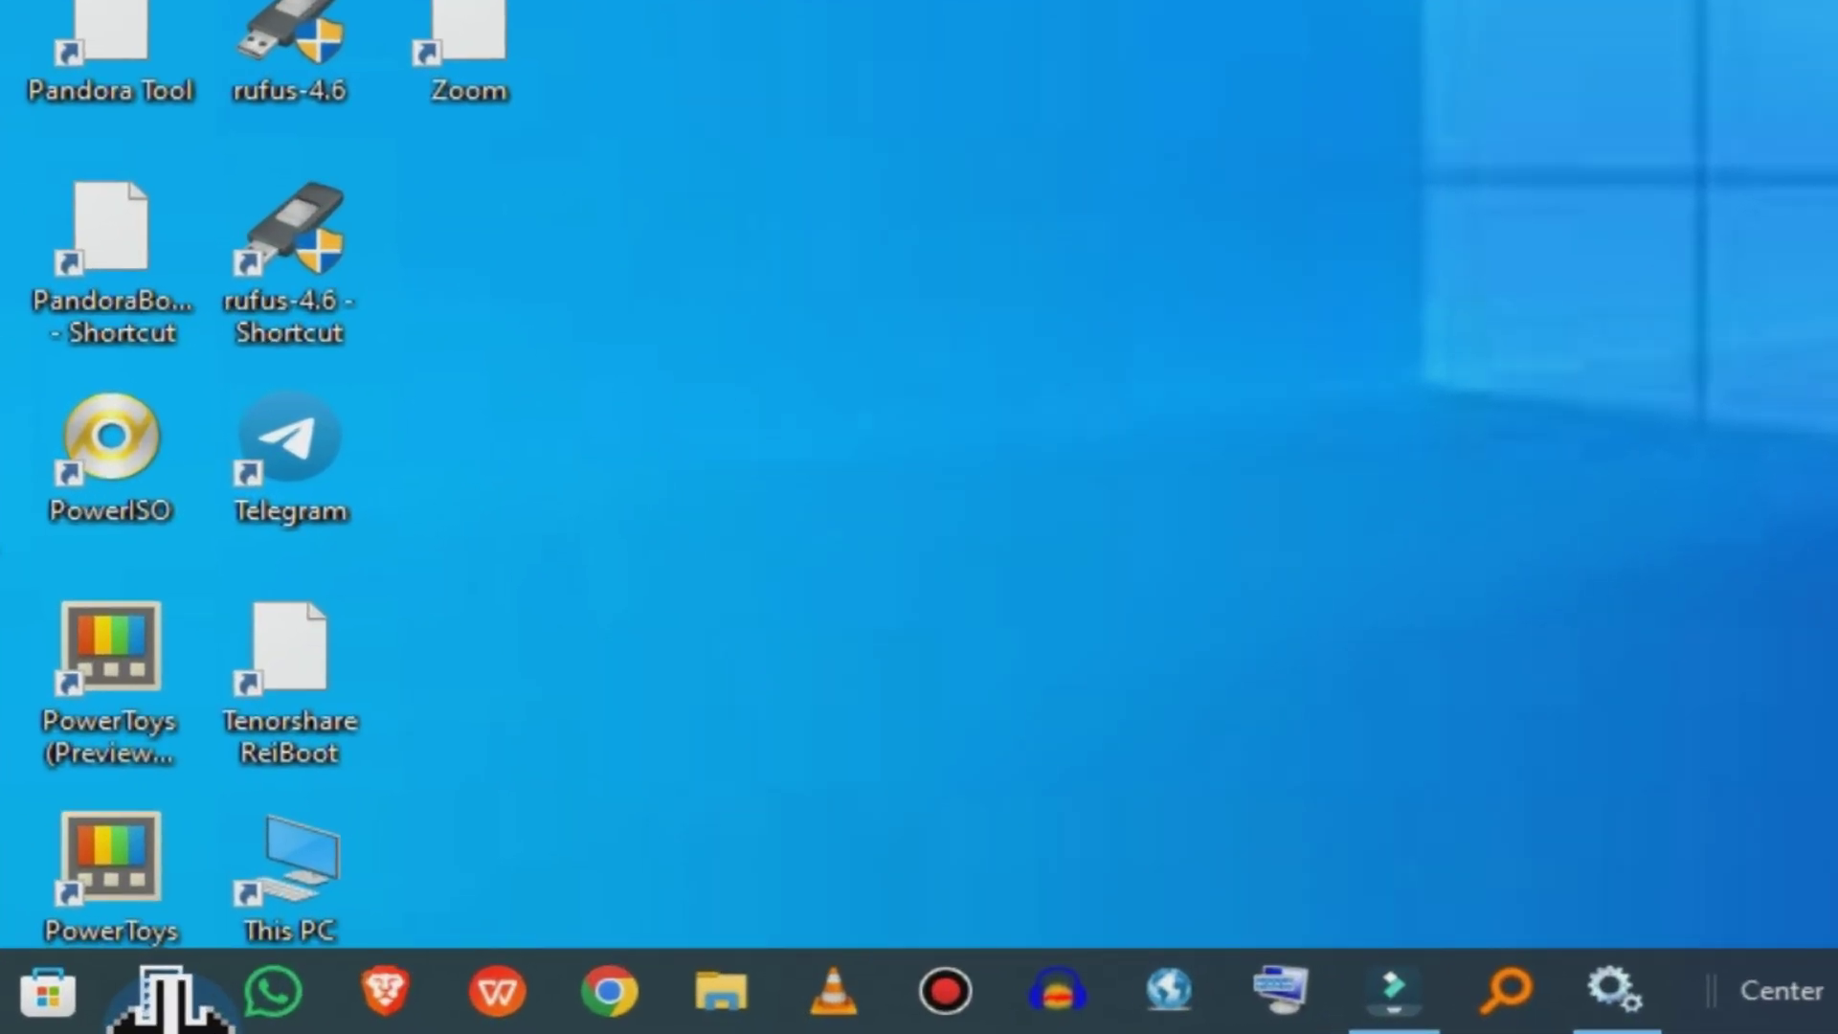
{"action": "left_click_drag", "start_coordinate": [1067, 979], "coordinate": [1212, 968]}
{"action": "left_click_drag", "start_coordinate": [465, 1013], "coordinate": [300, 1013]}
Lock the taskbar and turn off Show Text and Show title on the Center toolbar
{"action": "right_click", "coordinate": [1579, 1015]}
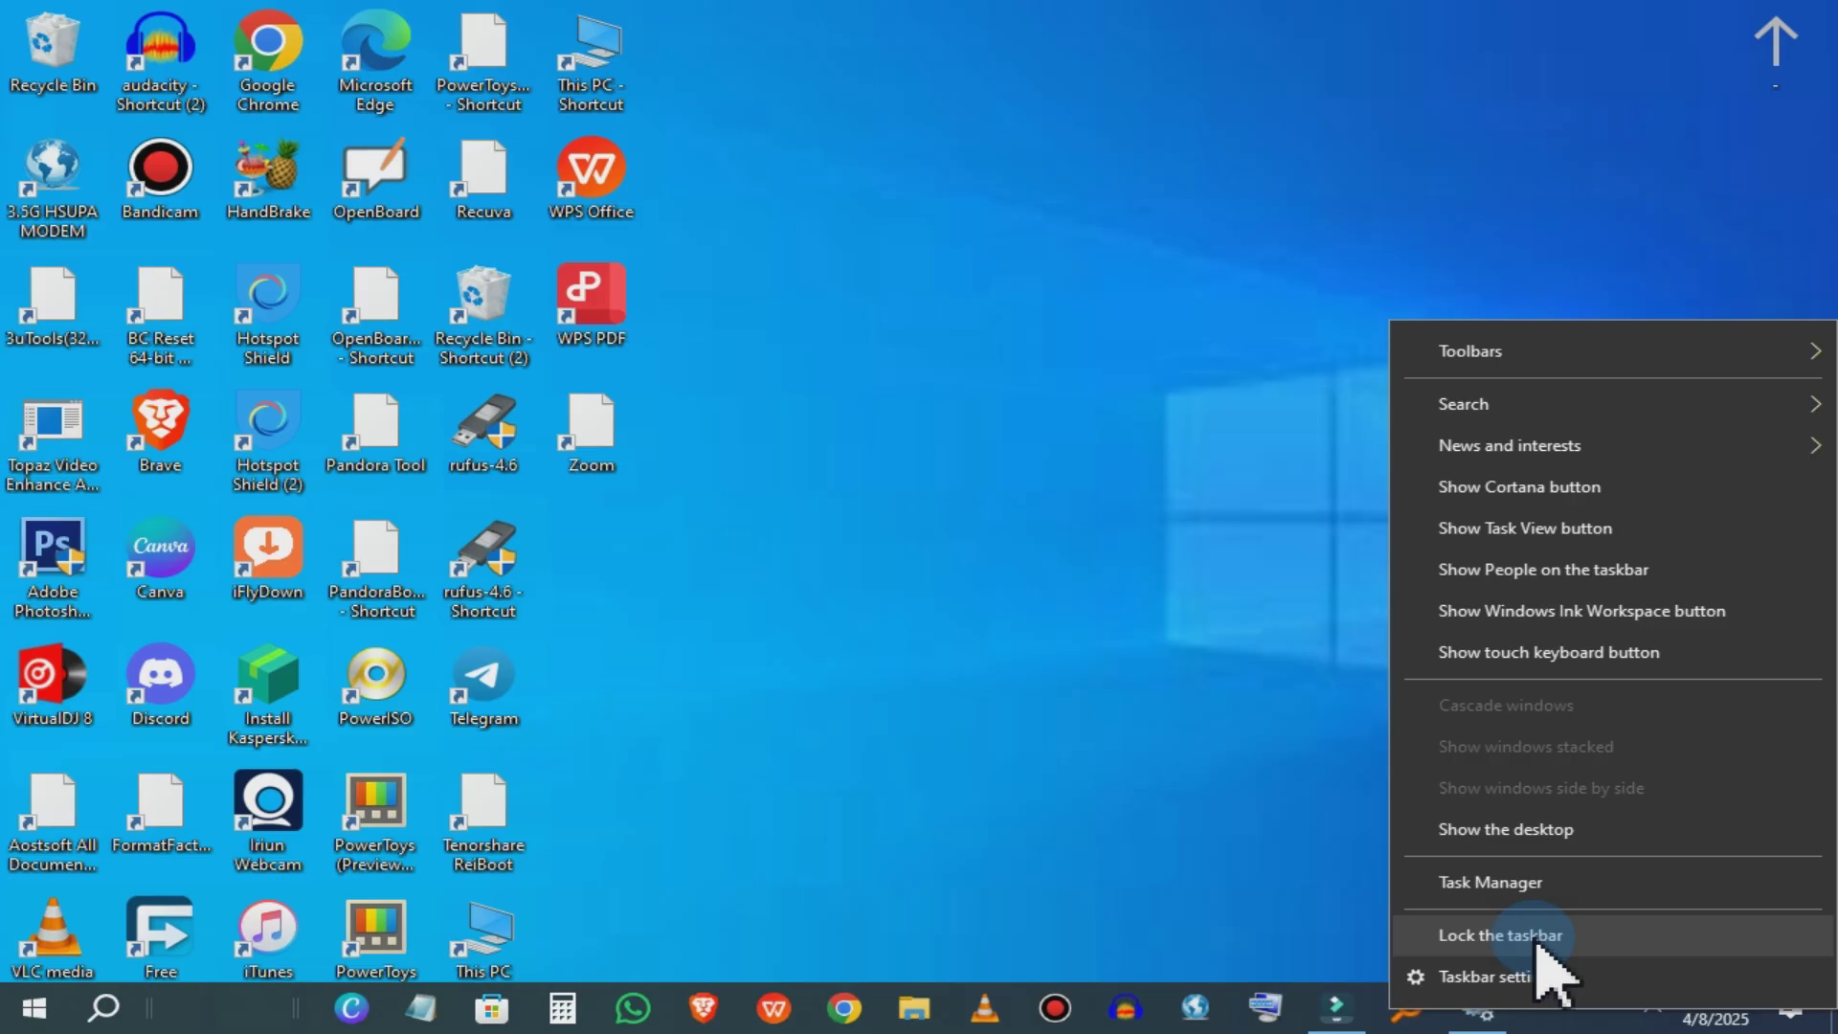
{"action": "left_click", "coordinate": [1536, 939]}
{"action": "right_click", "coordinate": [199, 1020]}
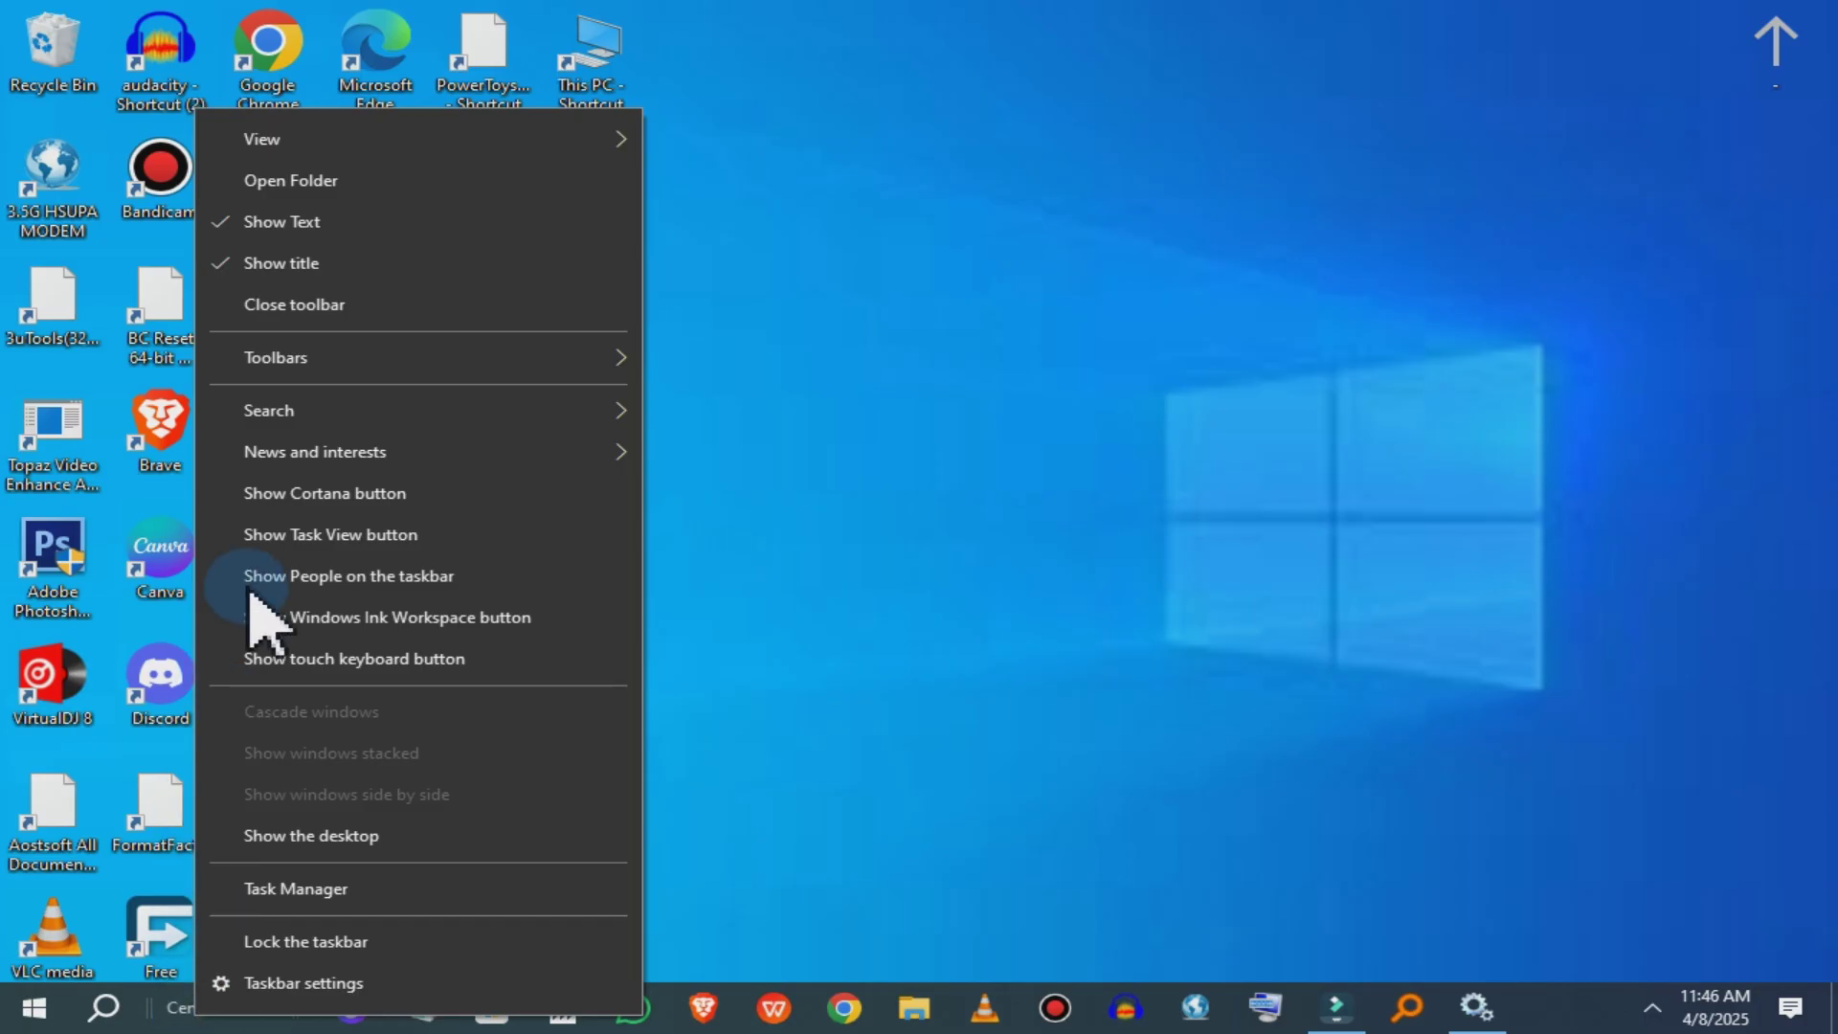
{"action": "left_click", "coordinate": [226, 221]}
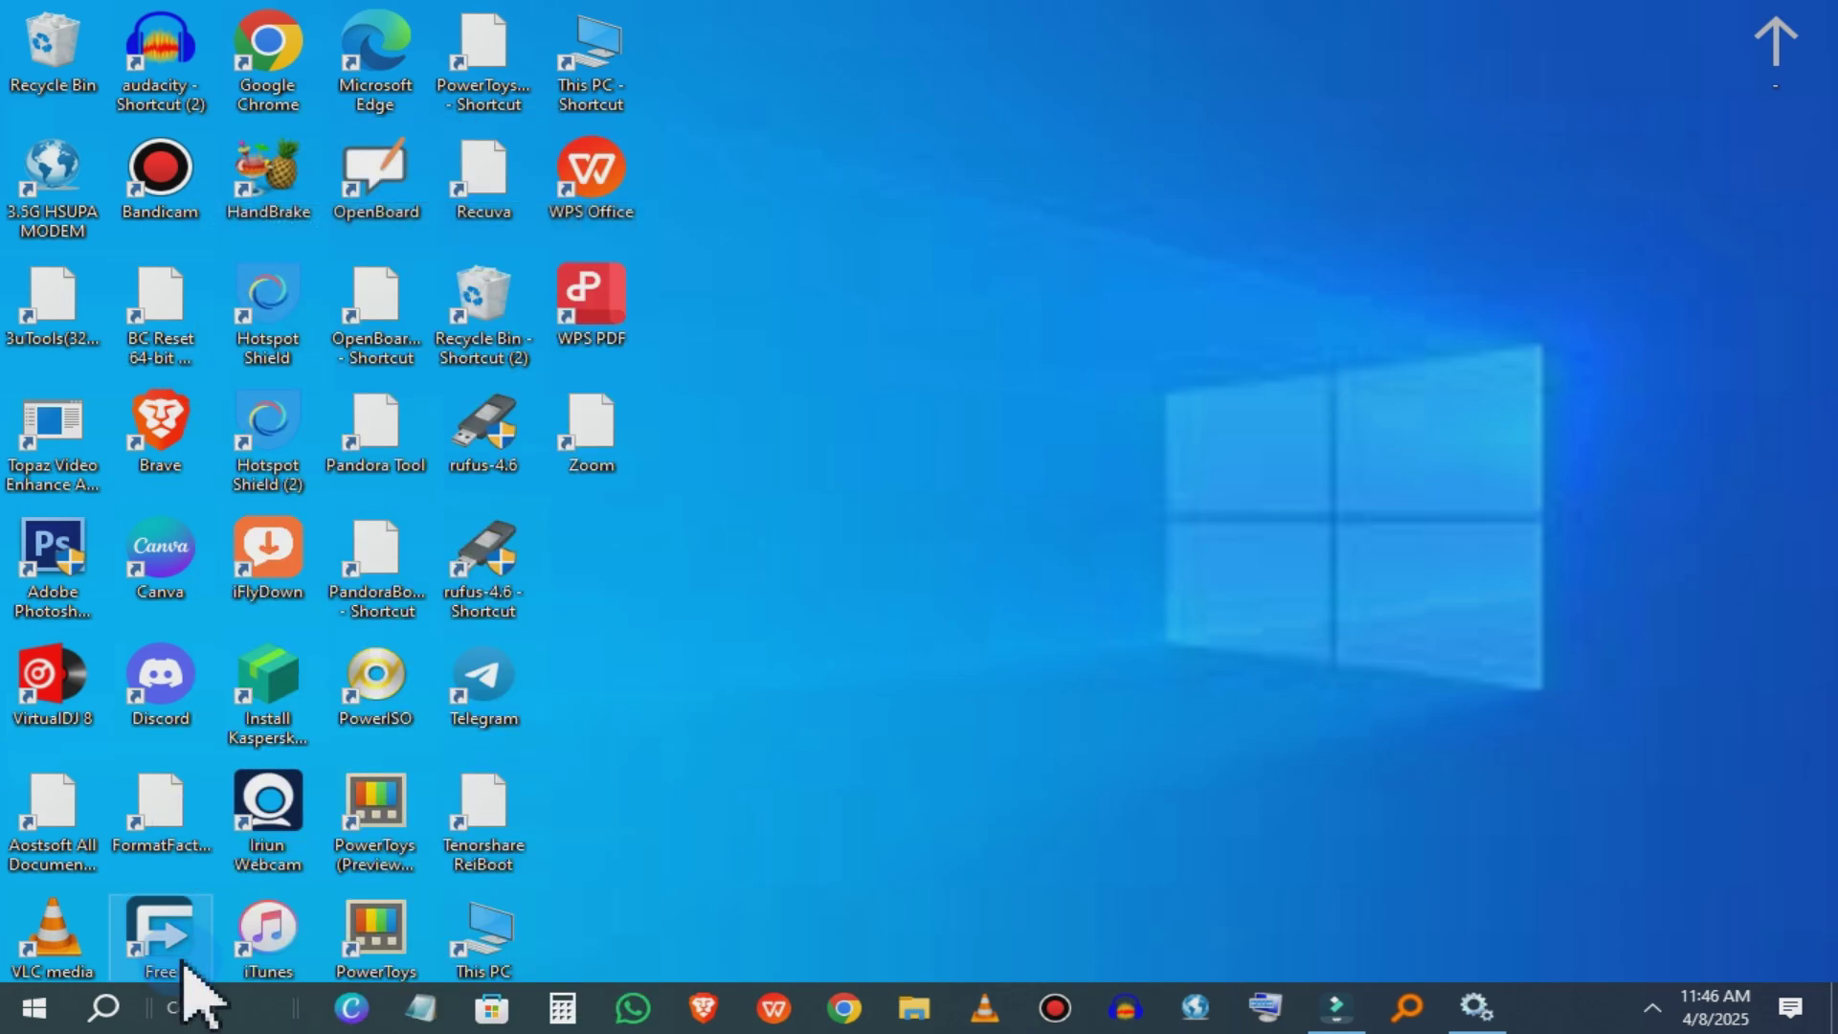
{"action": "right_click", "coordinate": [182, 1011]}
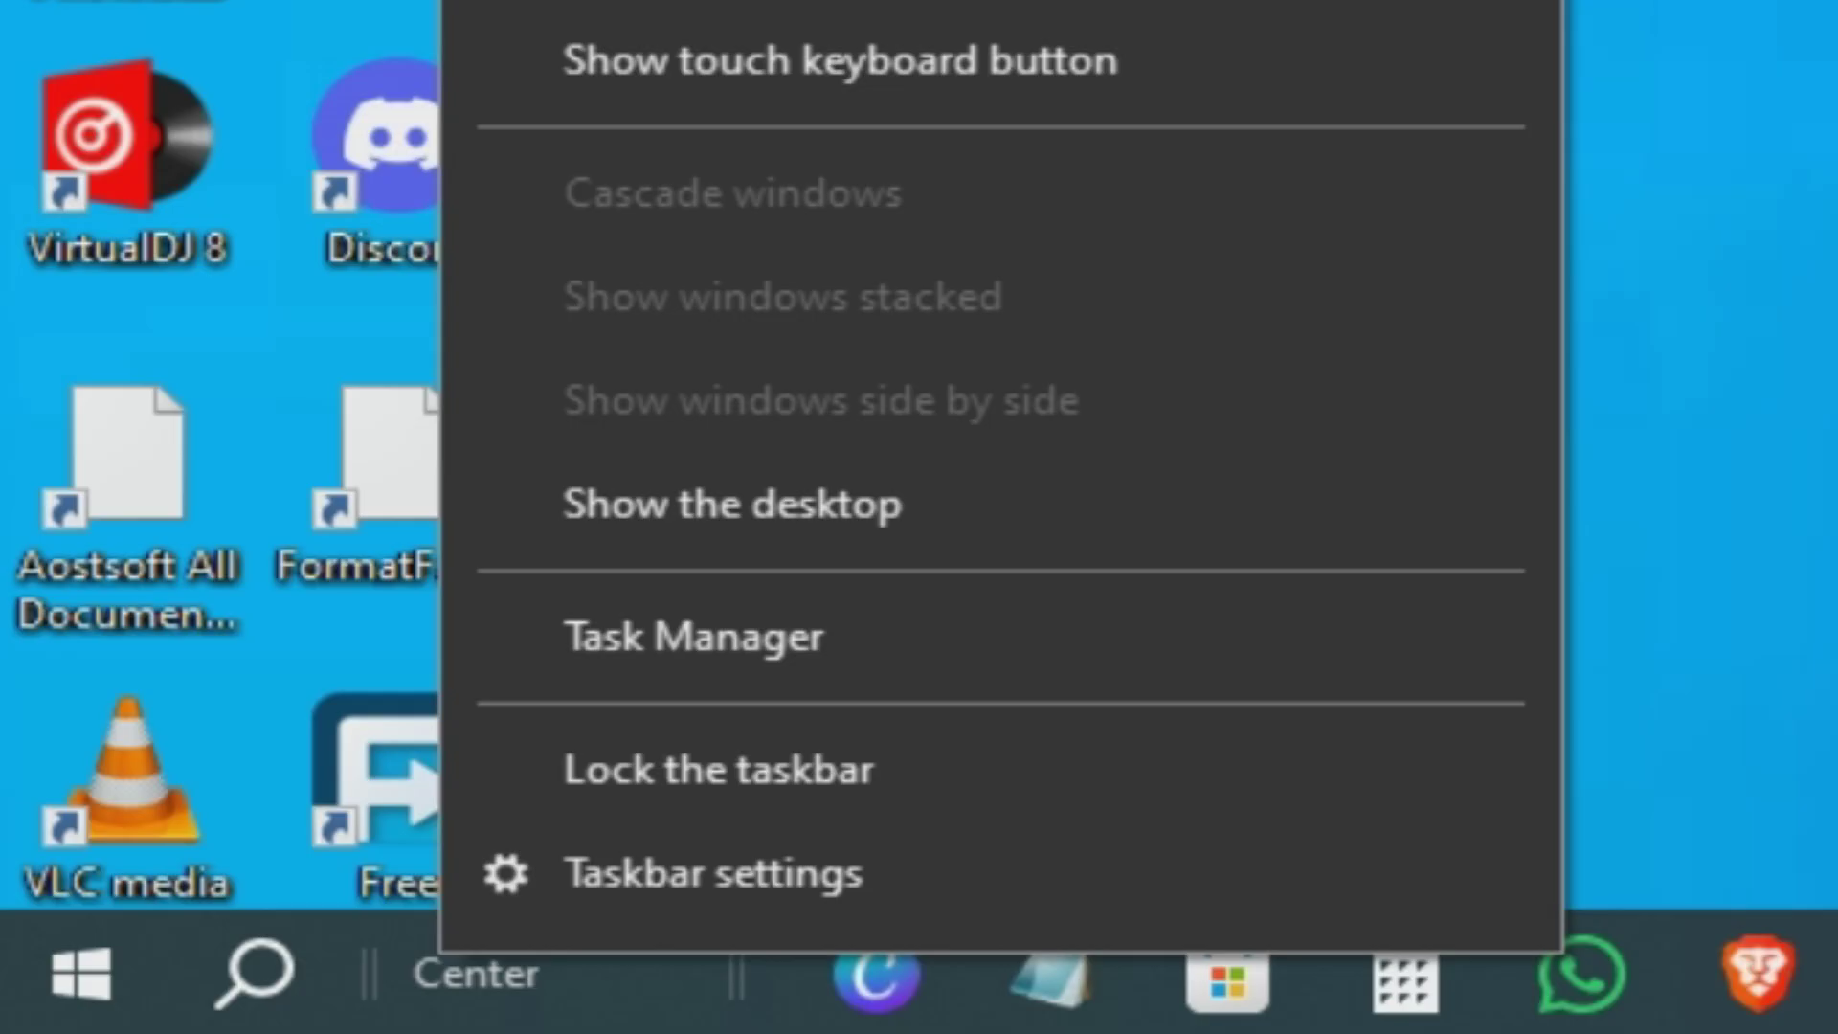
{"action": "left_click", "coordinate": [203, 251]}
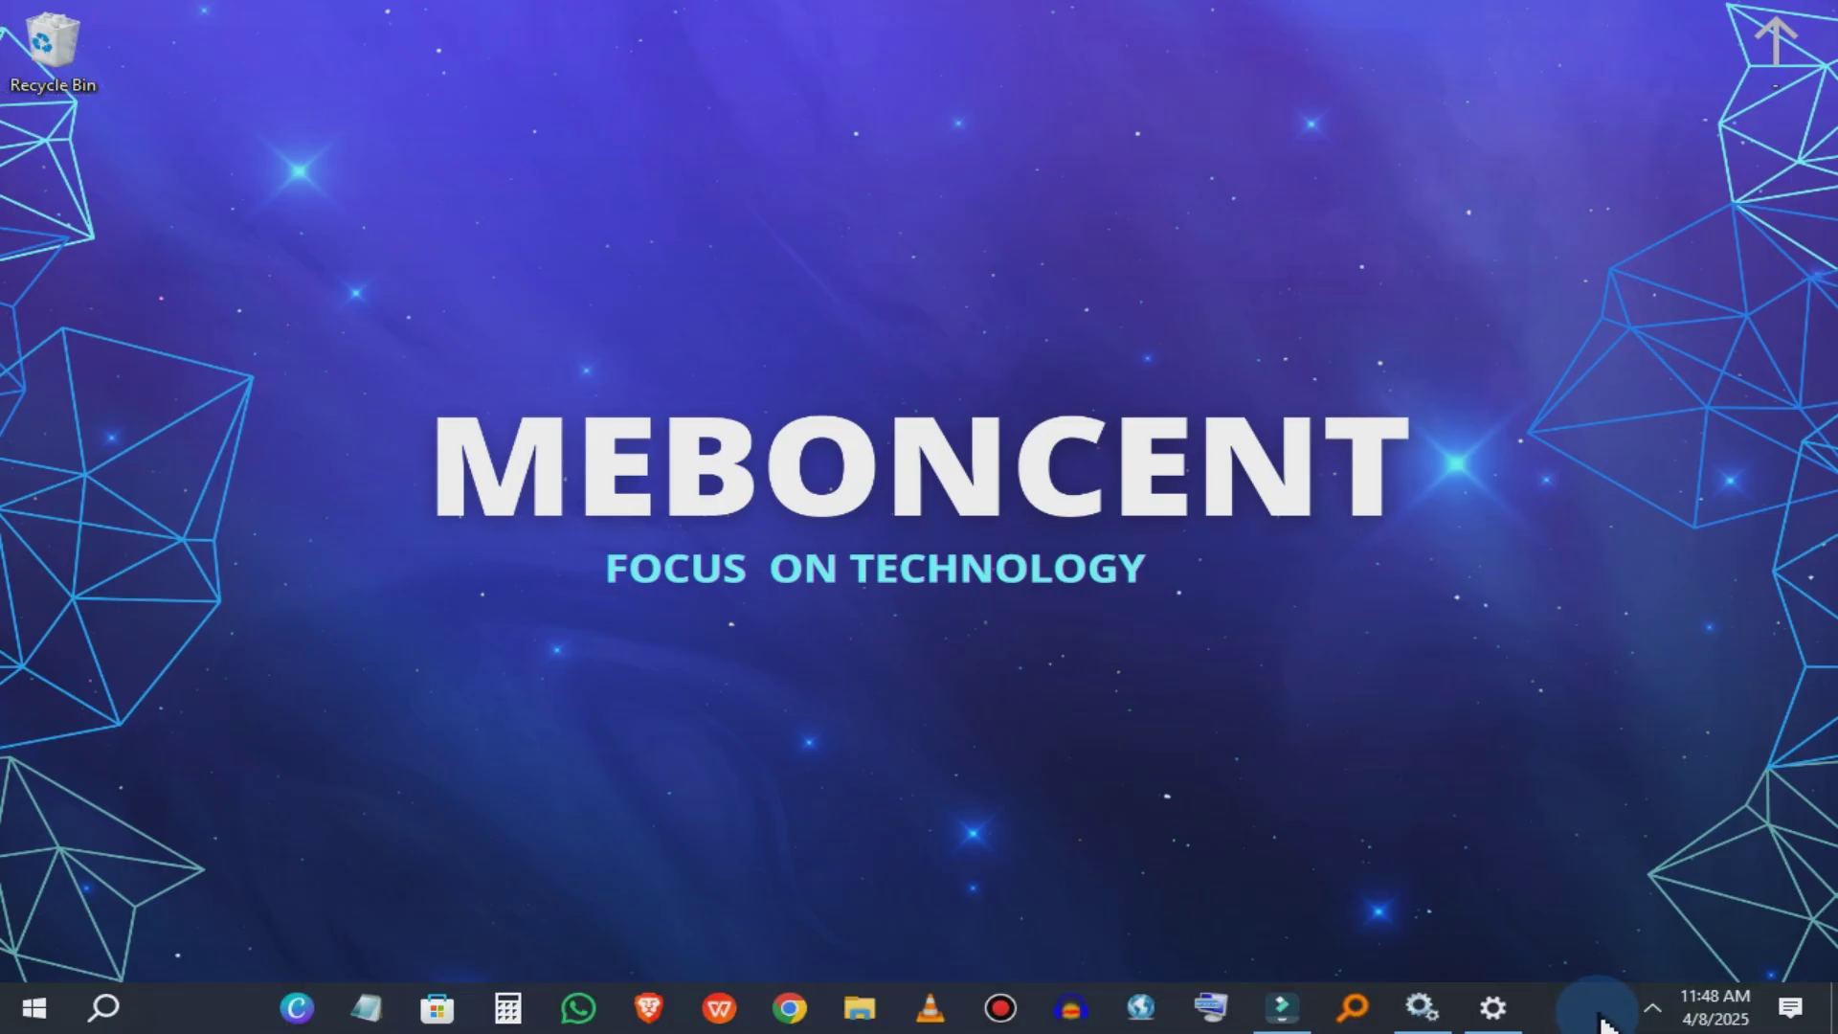
Turn on taskbar auto-hide in Taskbar settings and set the MEBONCENT picture as the wallpaper
{"action": "right_click", "coordinate": [1595, 1013]}
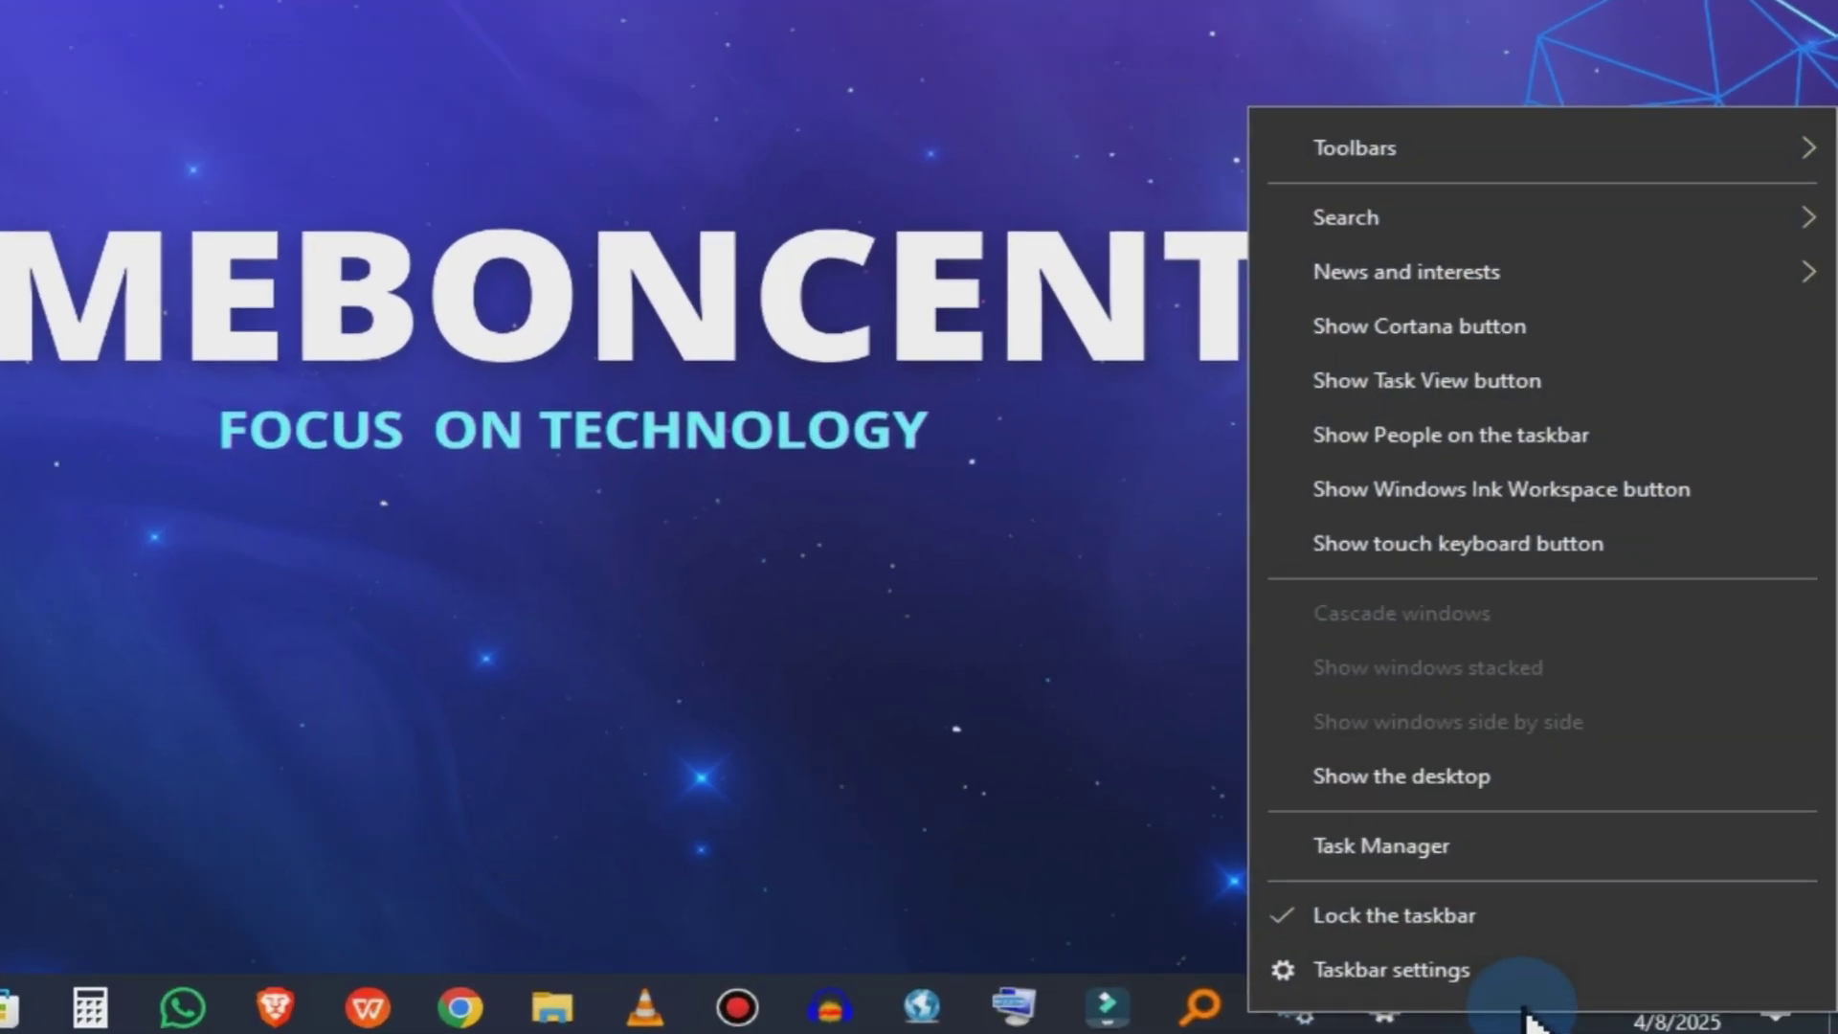
{"action": "left_click", "coordinate": [1437, 970]}
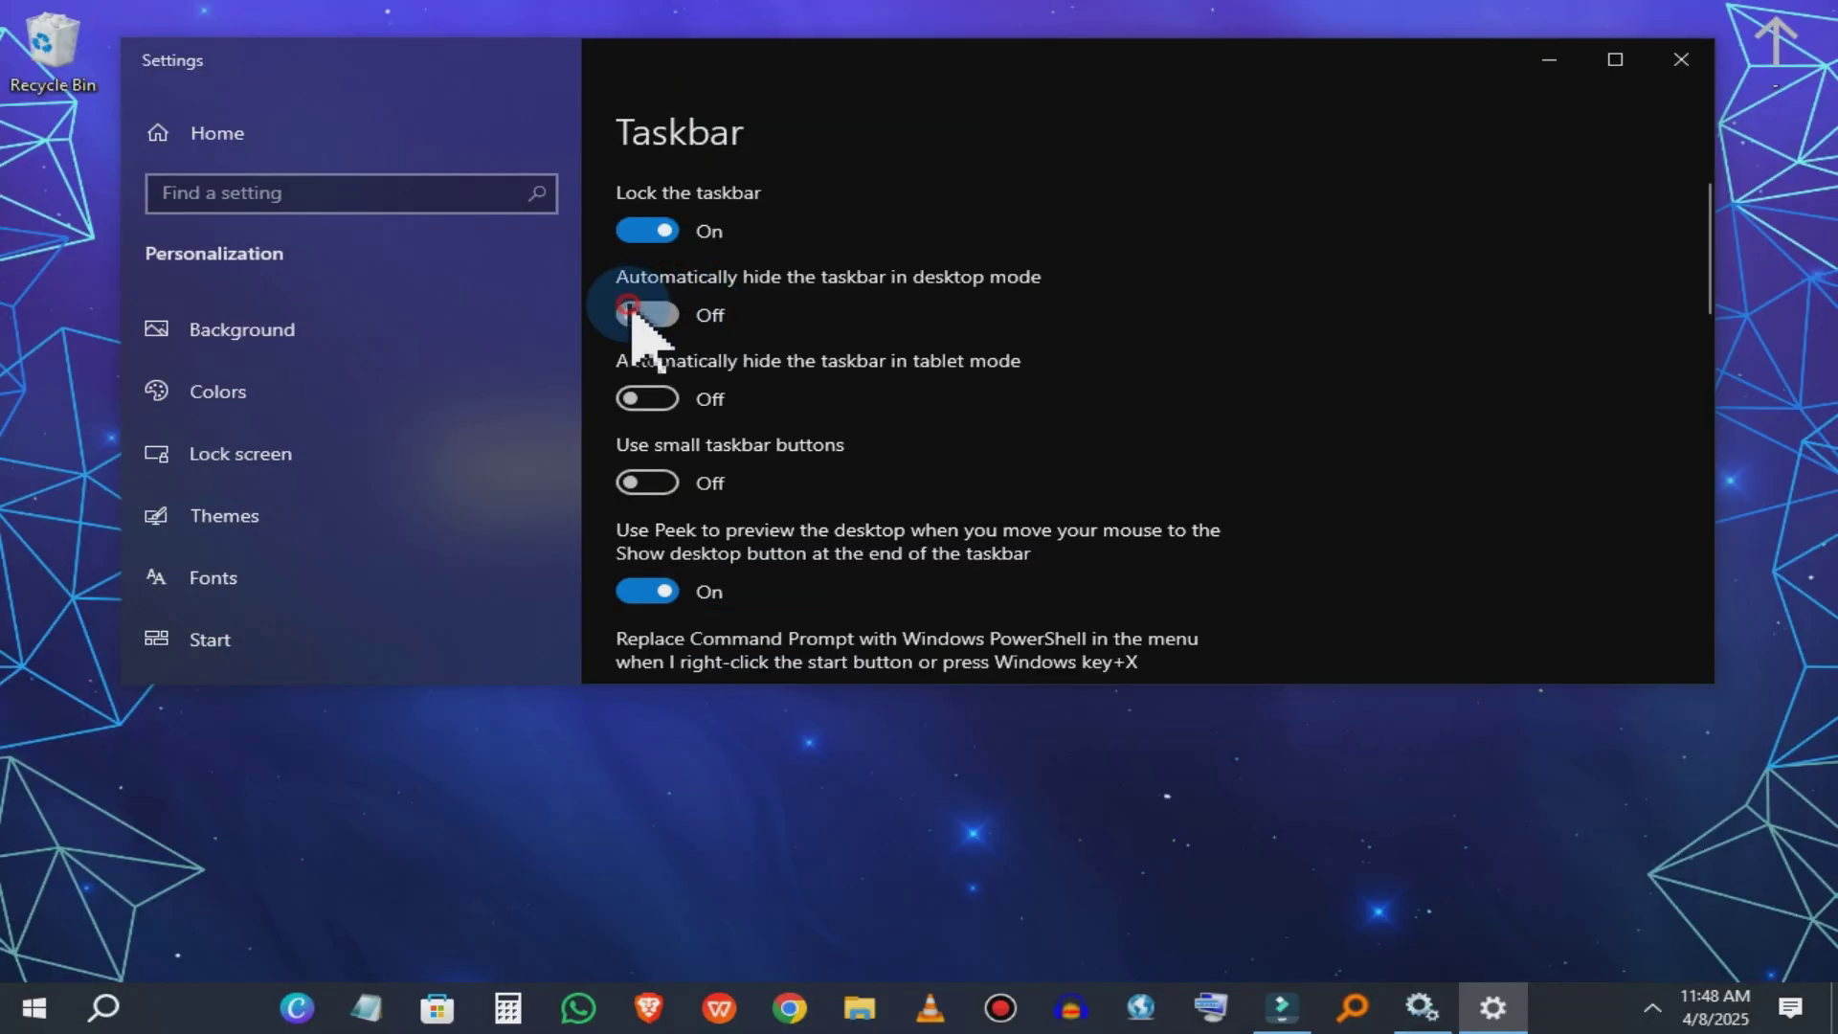
{"action": "left_click", "coordinate": [632, 314]}
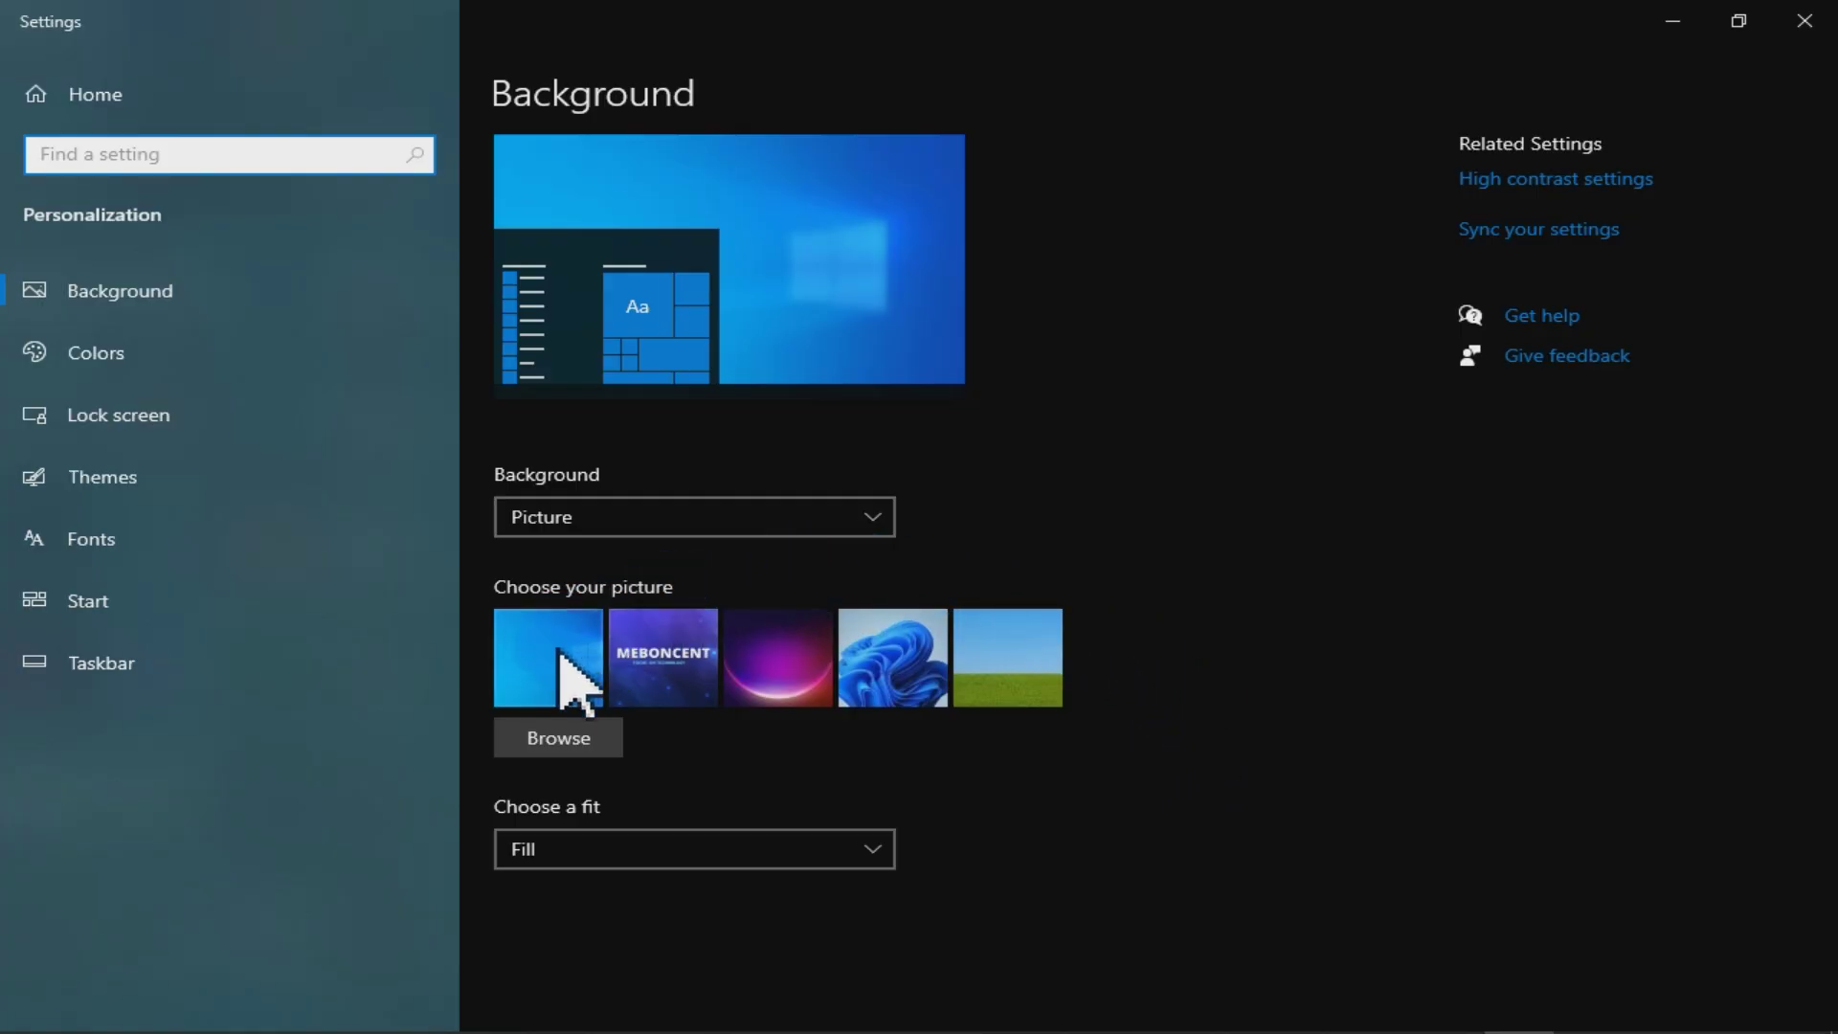
{"action": "left_click", "coordinate": [639, 670]}
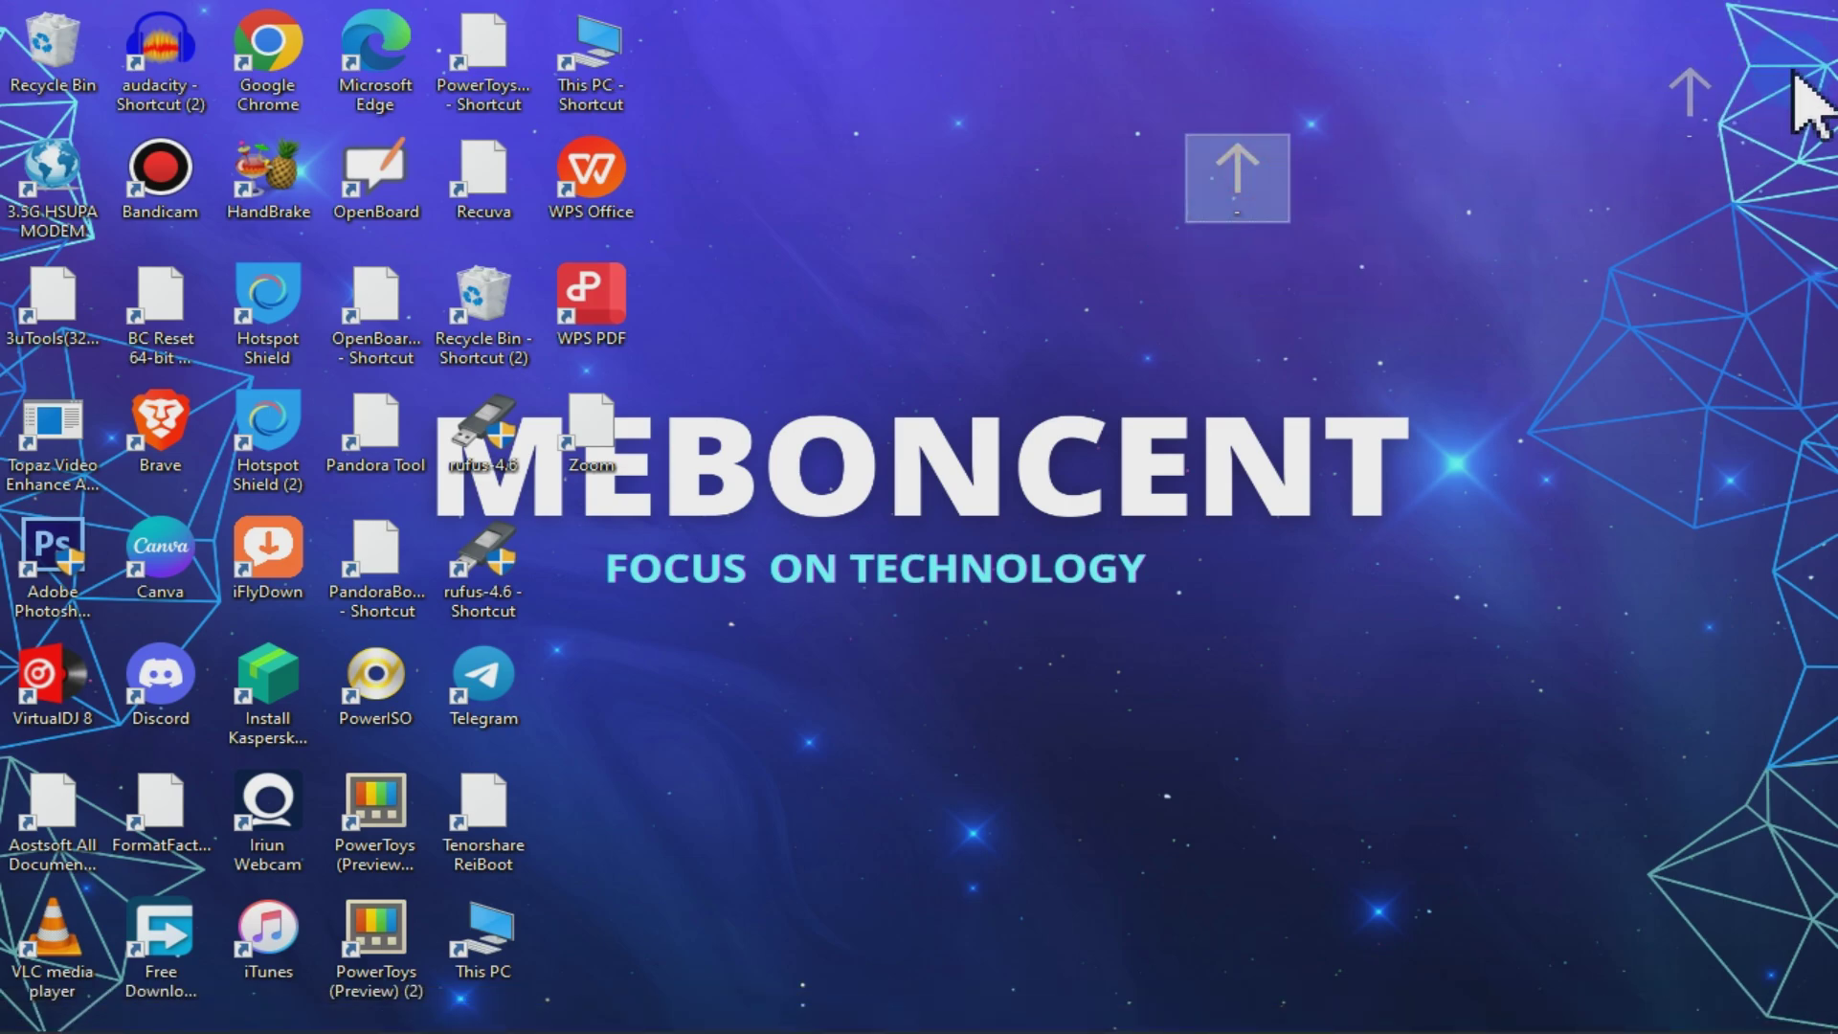
Create a nameless desktop folder with an up-arrow icon and move the other desktop items into APPS
{"action": "right_click", "coordinate": [1118, 158]}
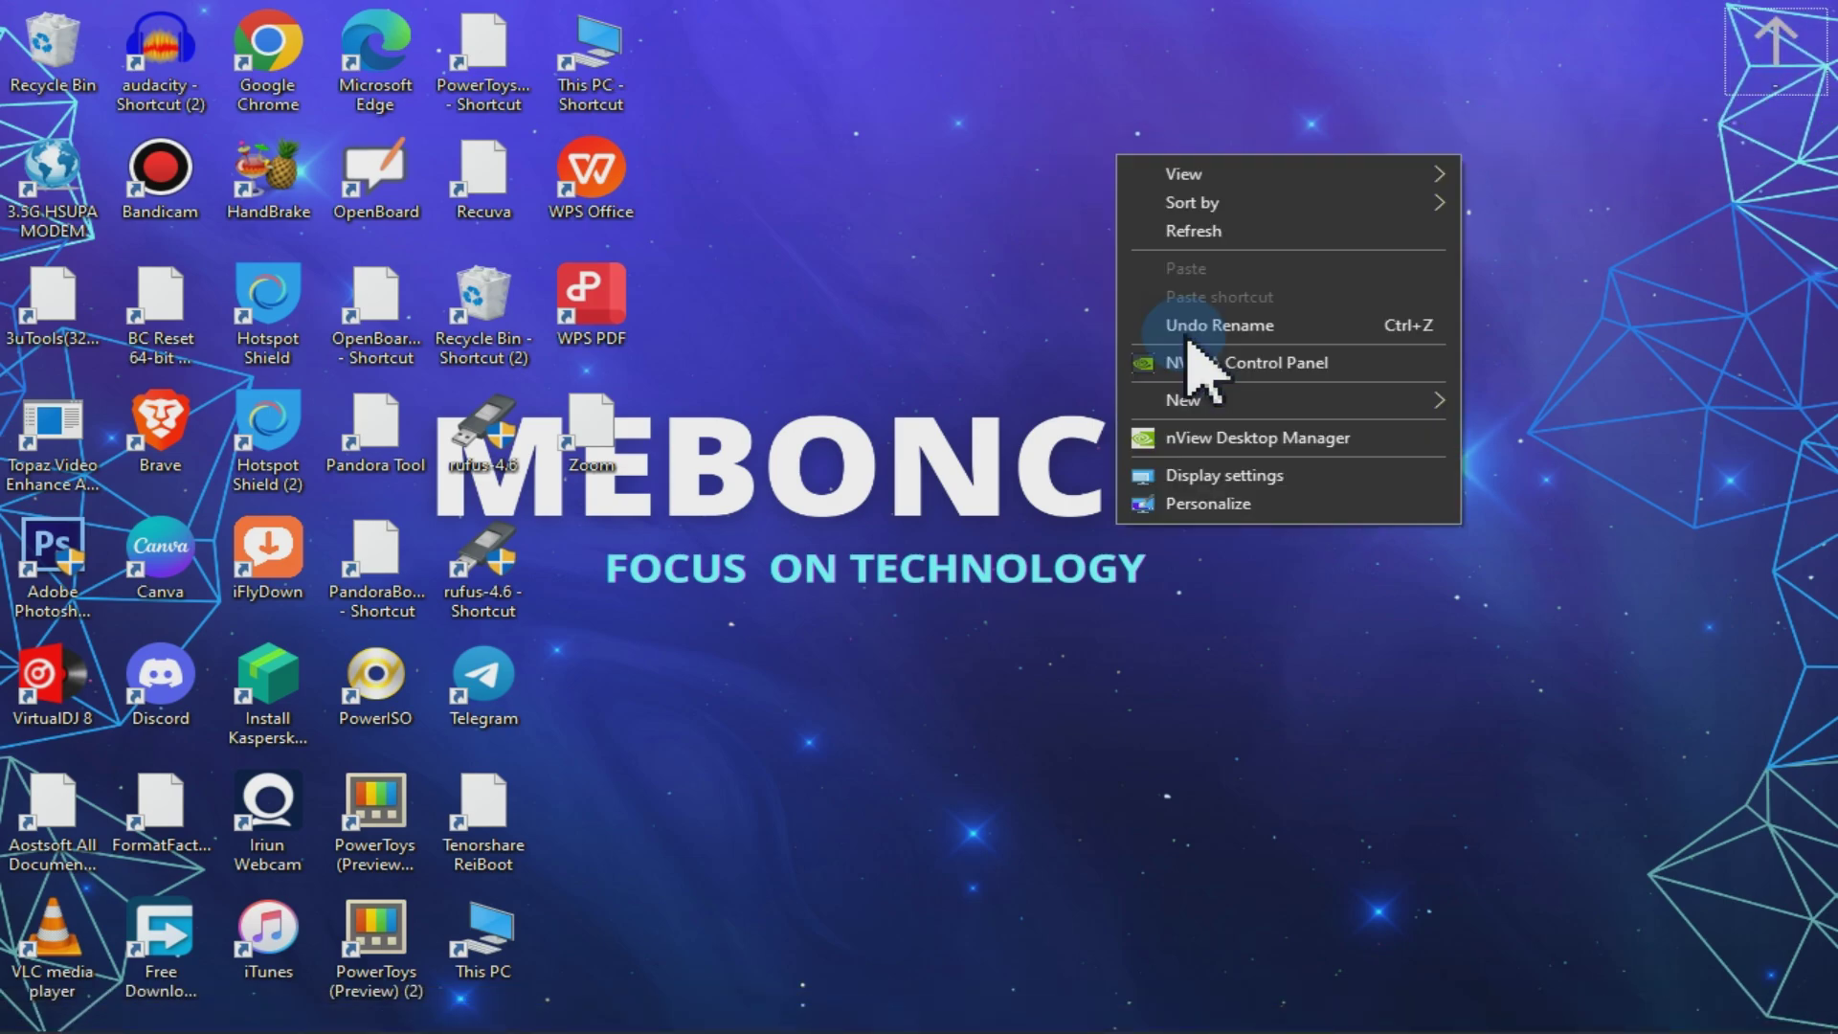
{"action": "mouse_move", "coordinate": [1204, 419]}
{"action": "left_click", "coordinate": [939, 400]}
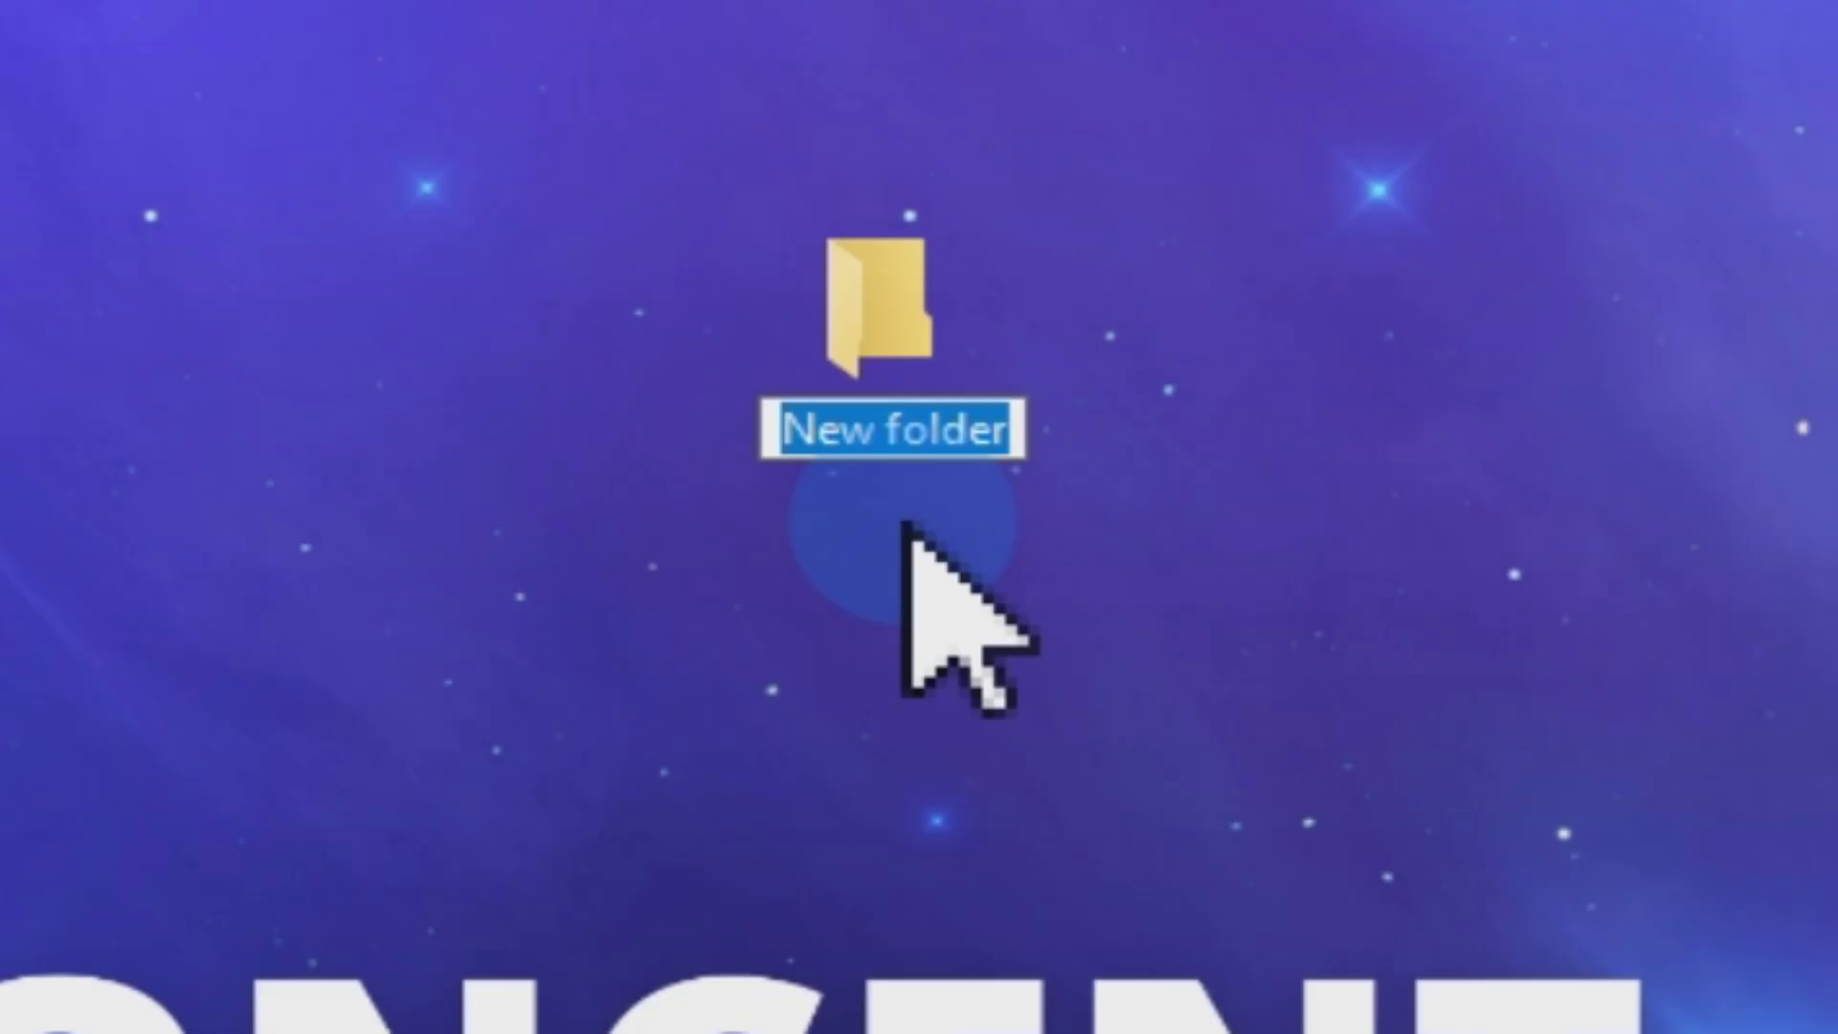
{"action": "key", "text": "BackSpace"}
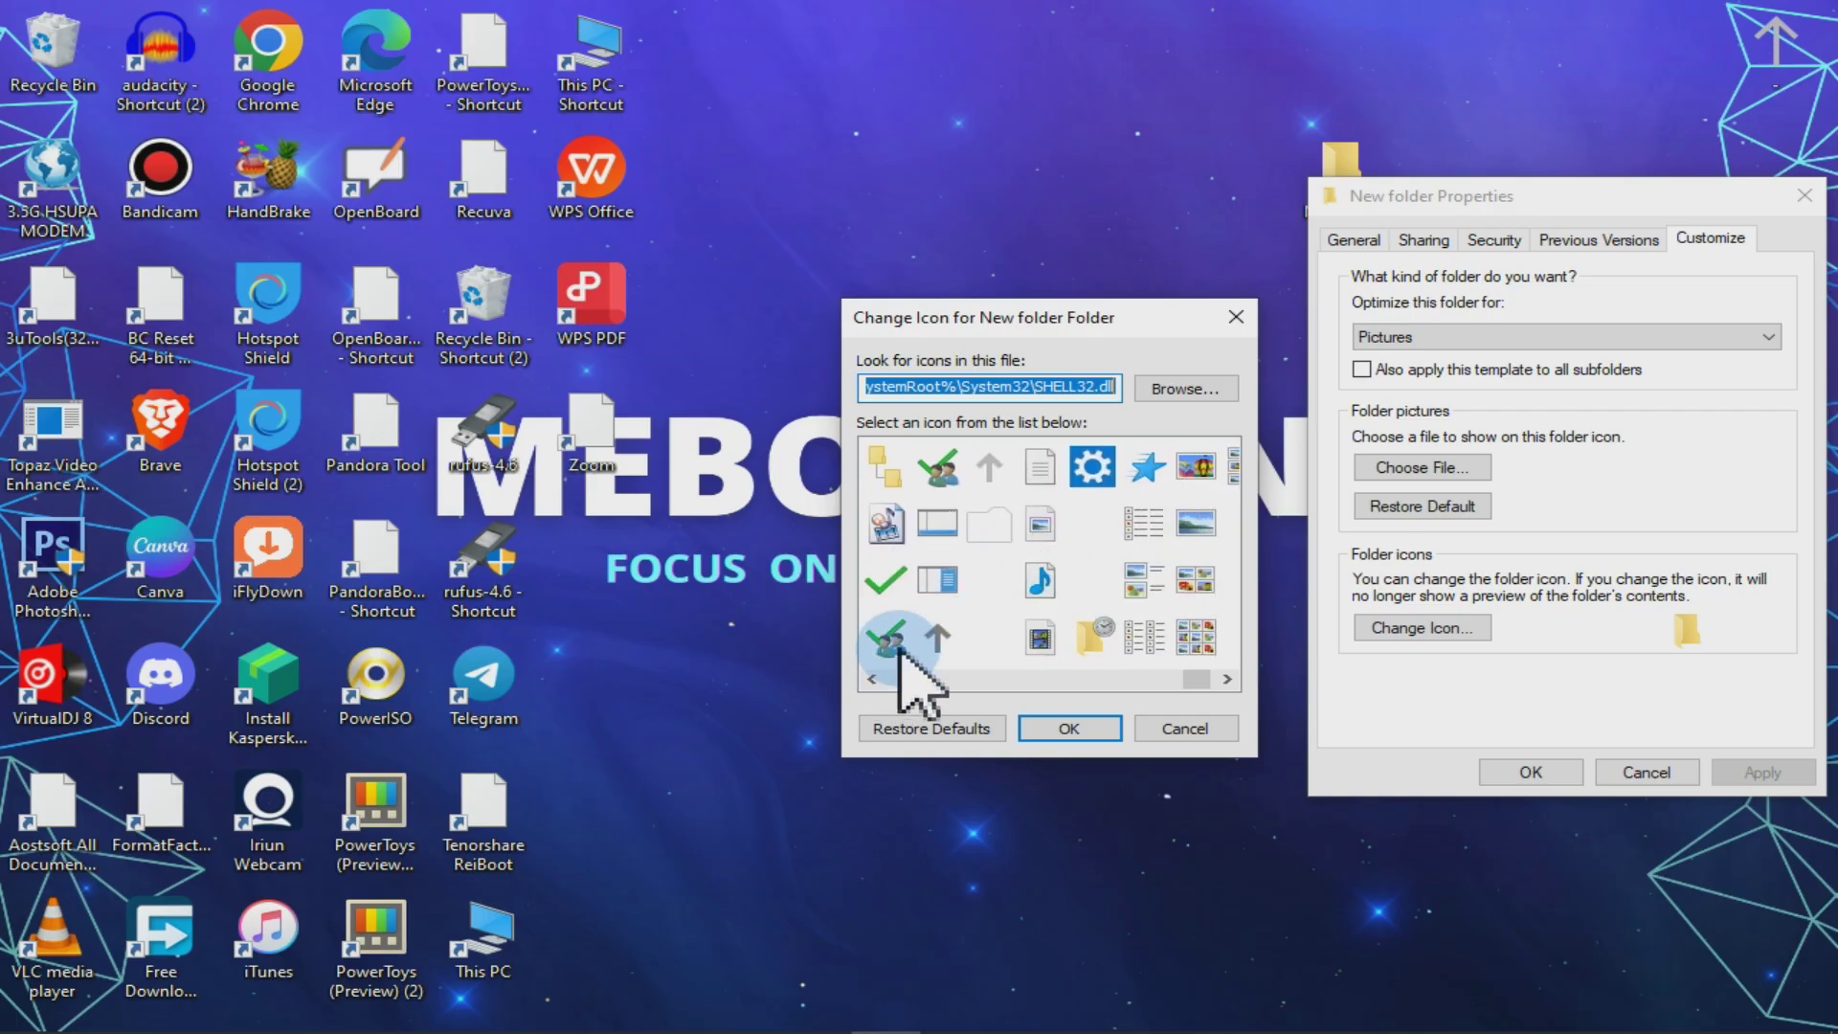
{"action": "left_click", "coordinate": [989, 467]}
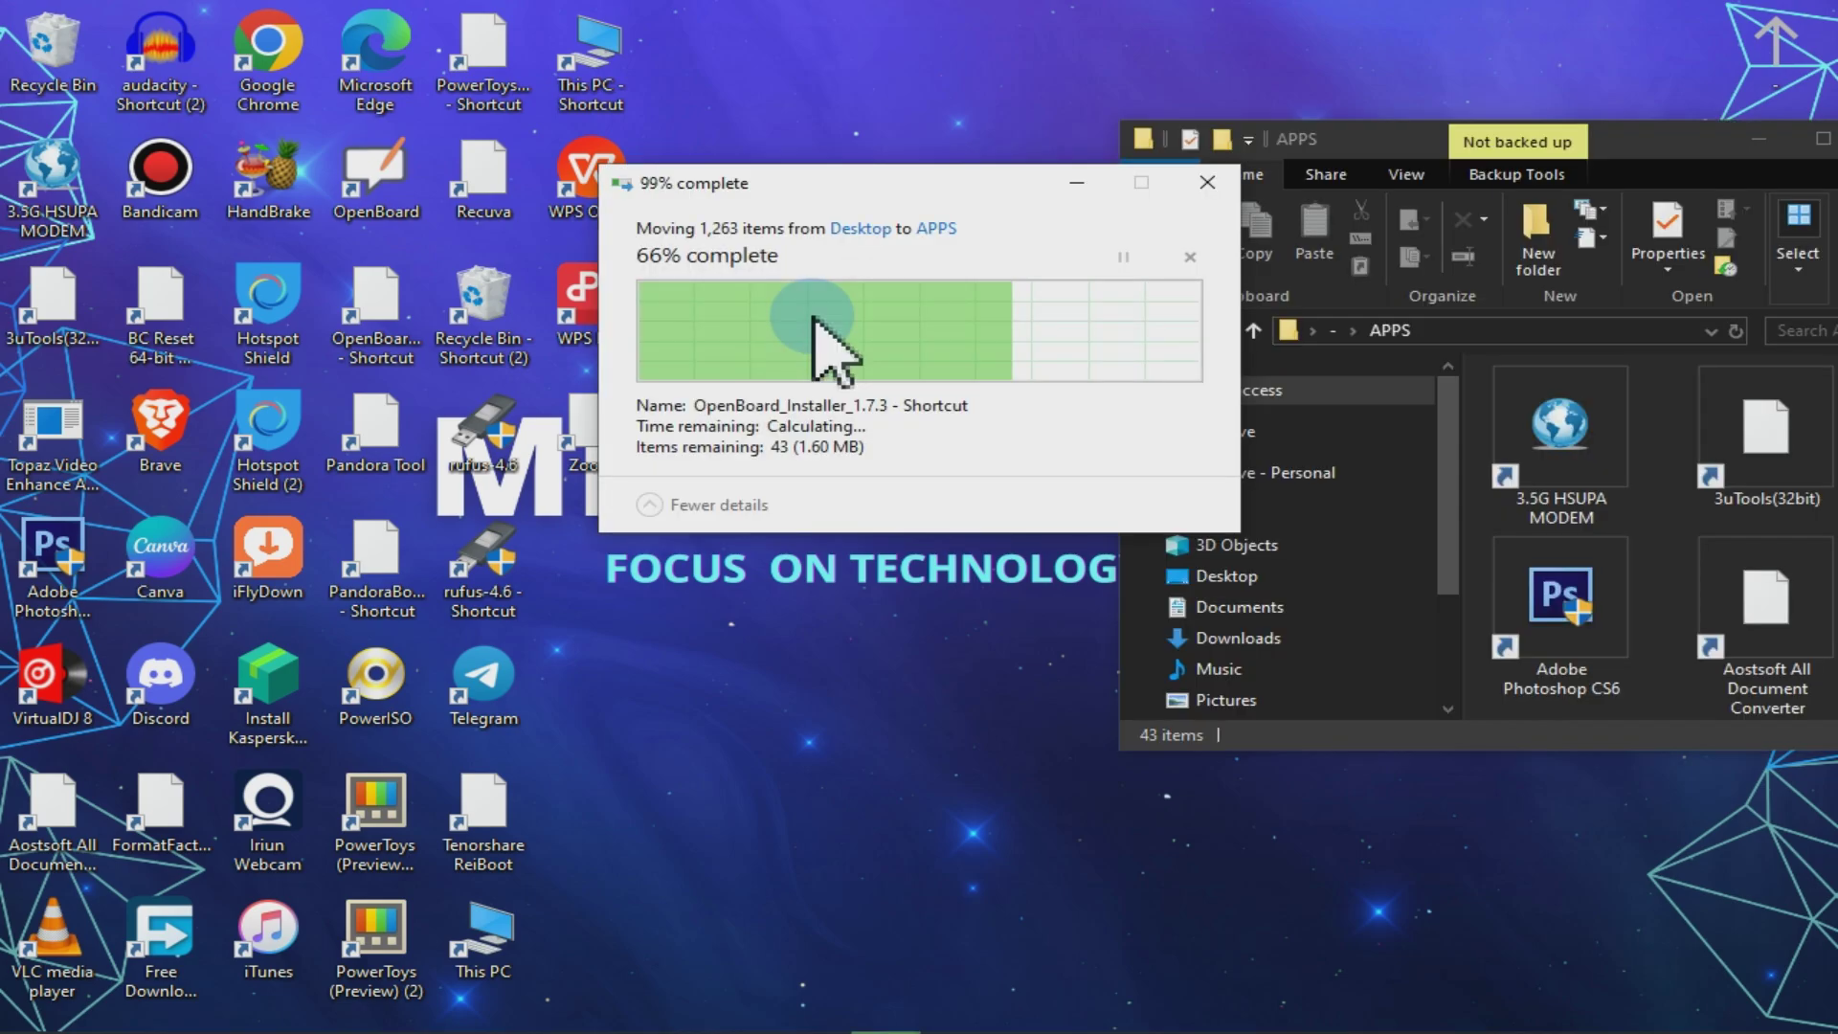
{"action": "left_click", "coordinate": [1158, 1023]}
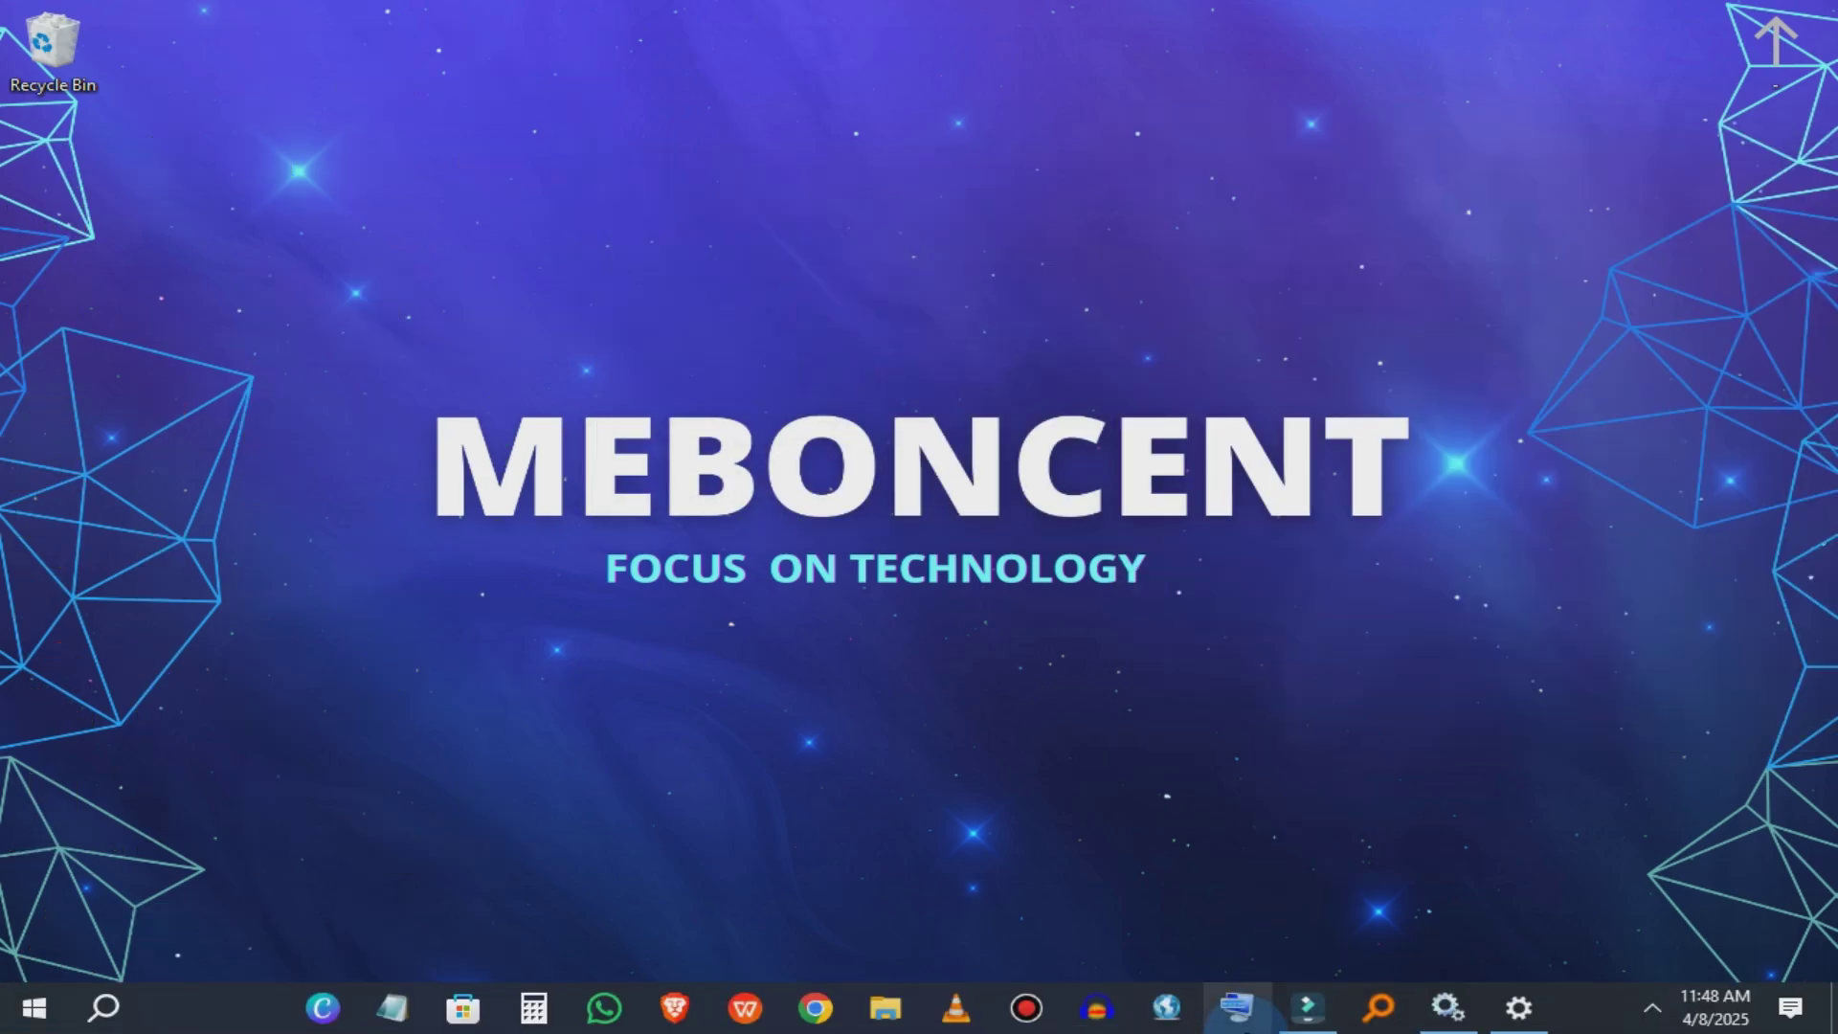
Uncheck Lock the taskbar in the taskbar's context menu
{"action": "right_click", "coordinate": [226, 1021]}
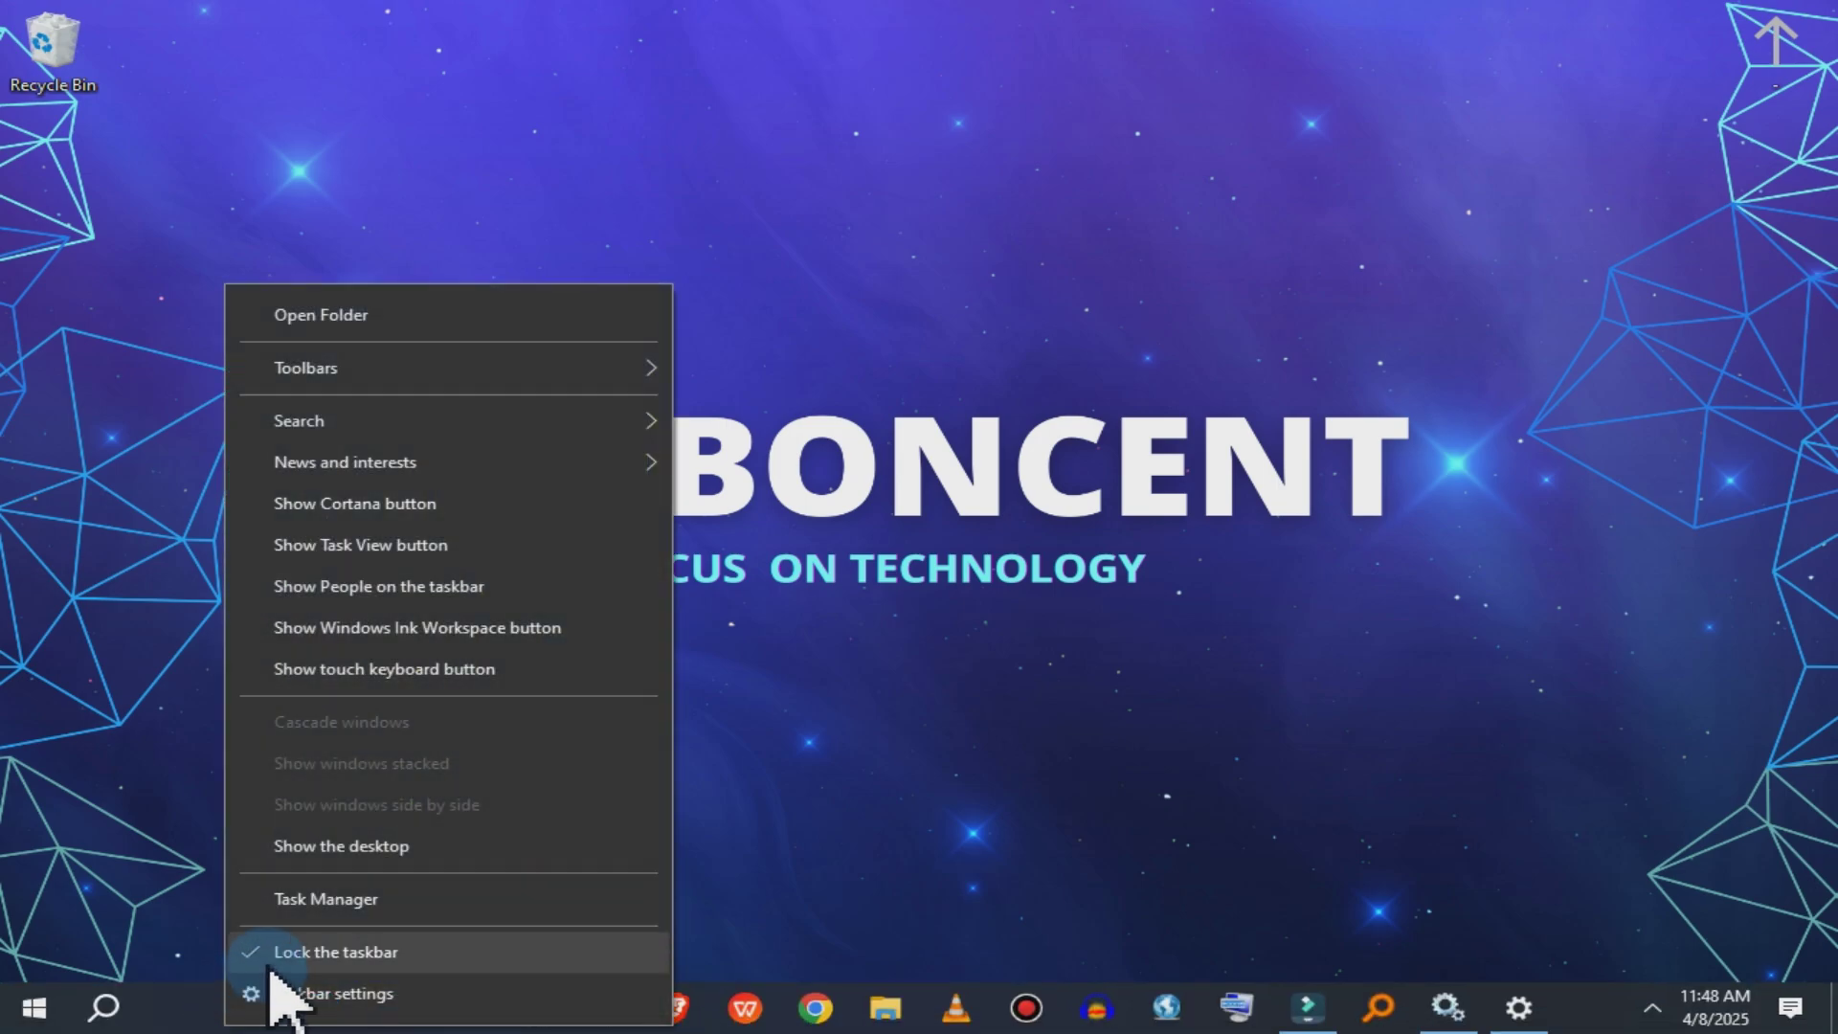
{"action": "left_click", "coordinate": [270, 962]}
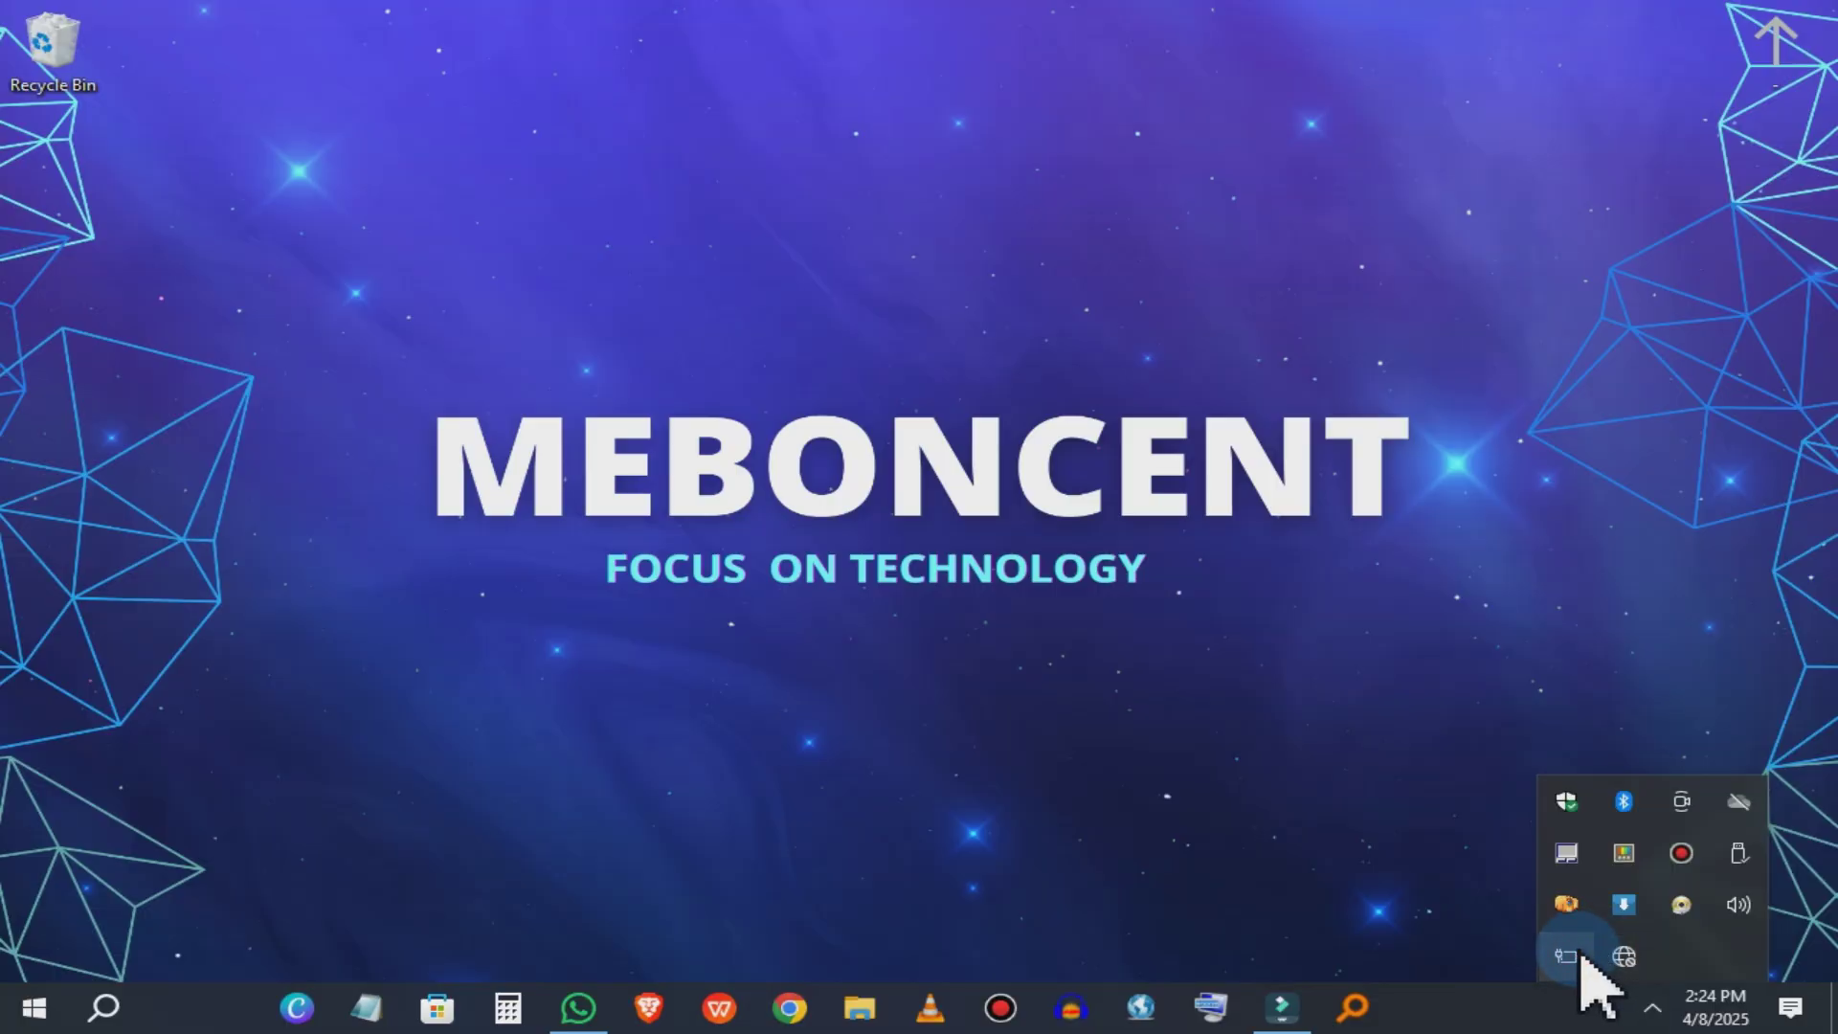
Slide the battery flyout's power mode to Best performance and close the flyout
{"action": "left_click", "coordinate": [1582, 962]}
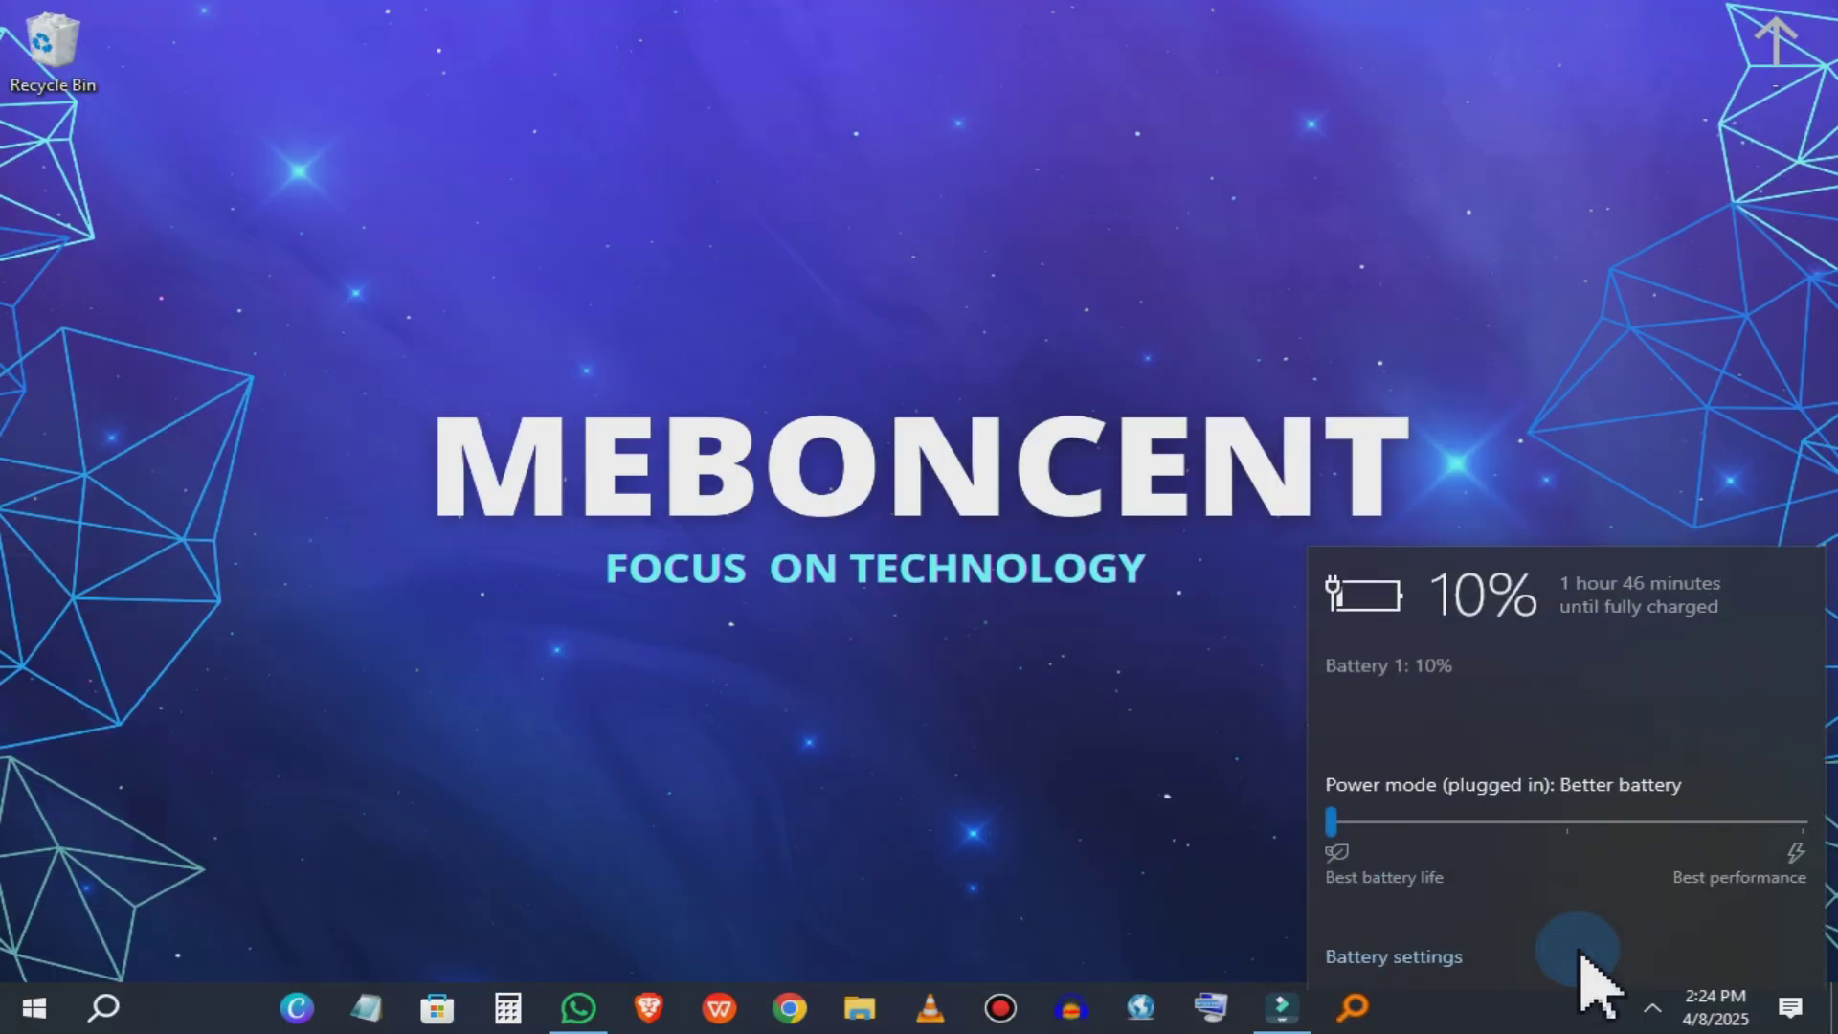
{"action": "left_click_drag", "start_coordinate": [1346, 843], "coordinate": [1824, 819]}
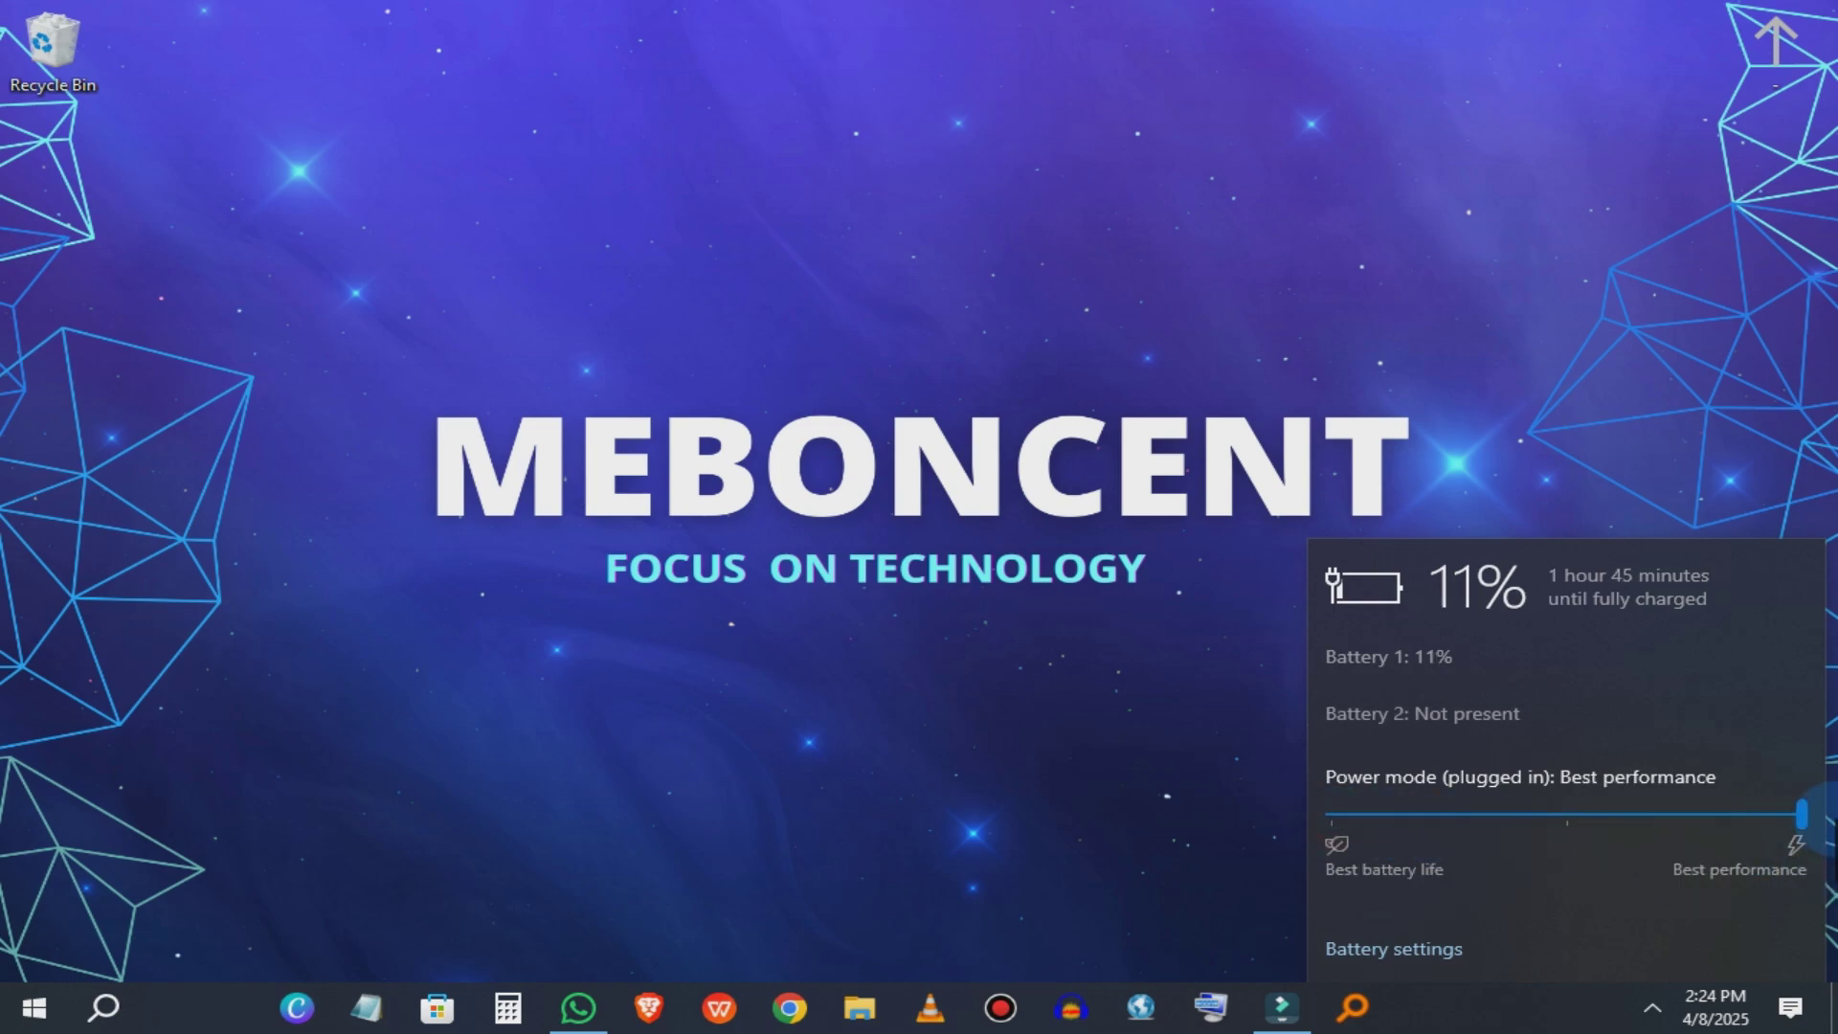
{"action": "key", "text": "Escape"}
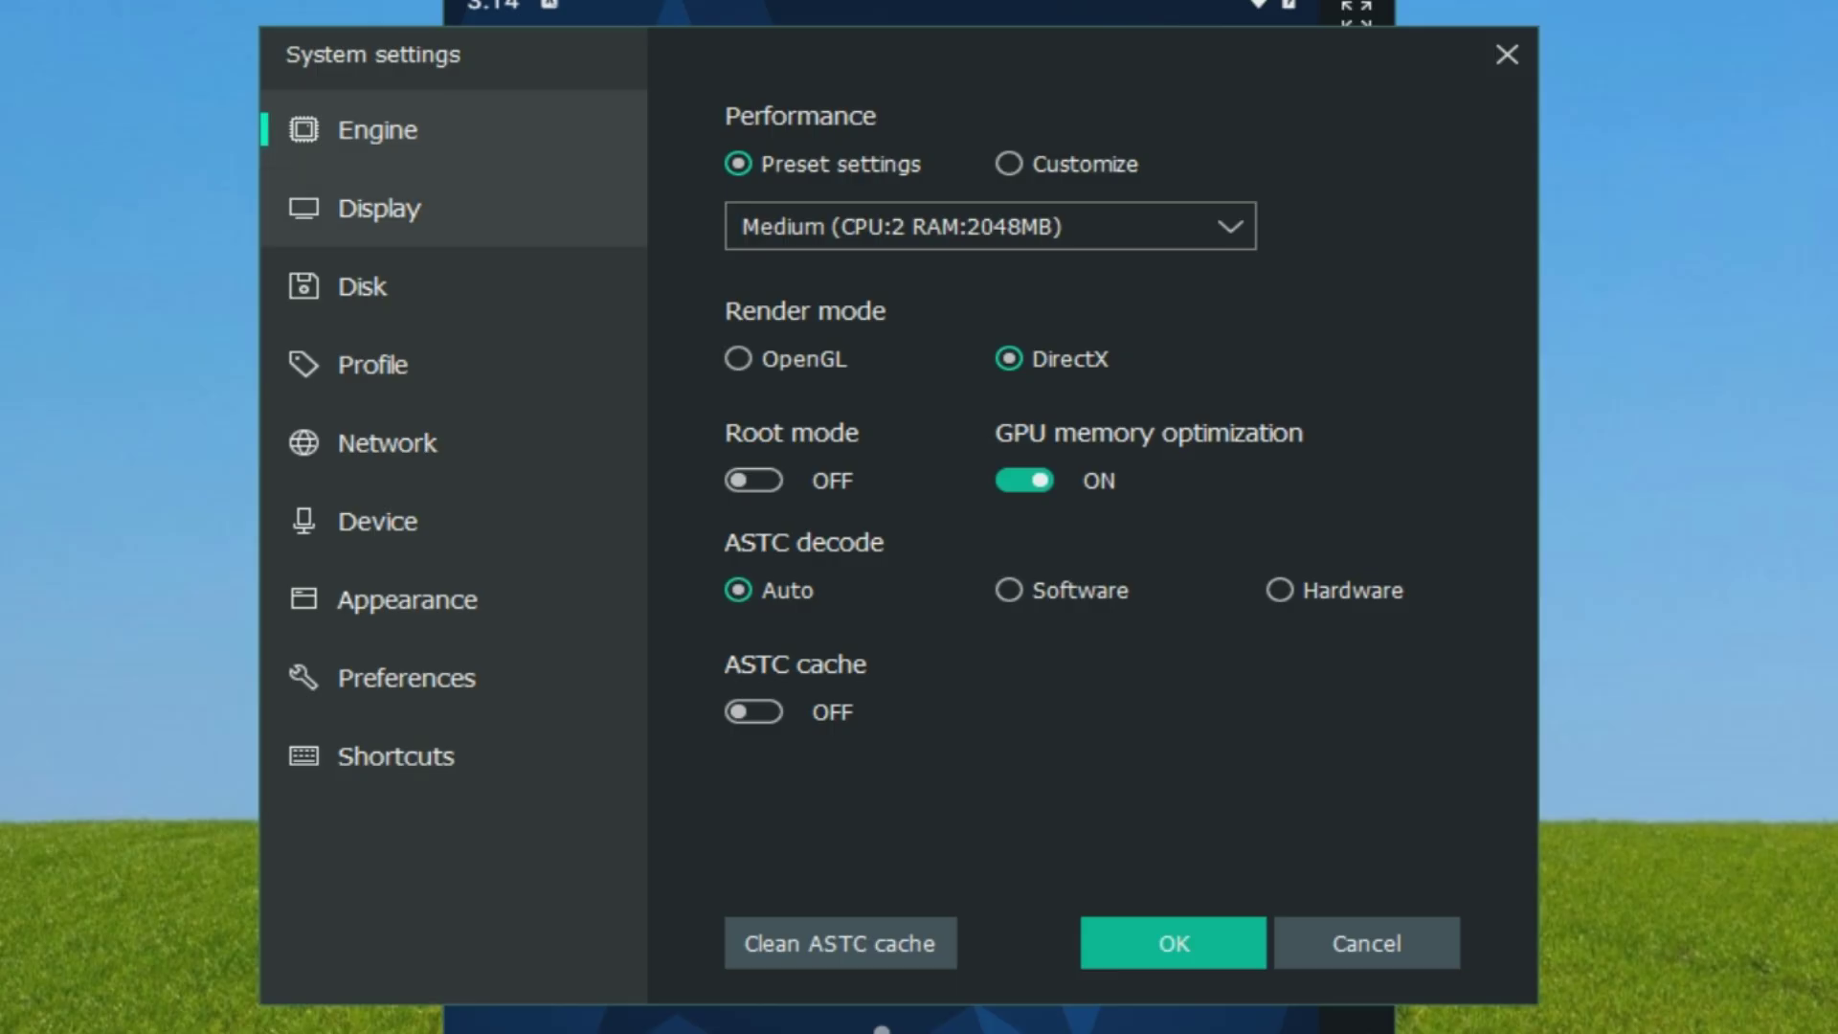
Check MEmu's Display and Disk settings, refresh the desktop, and place This PC below Recycle Bin
{"action": "left_click", "coordinate": [378, 208]}
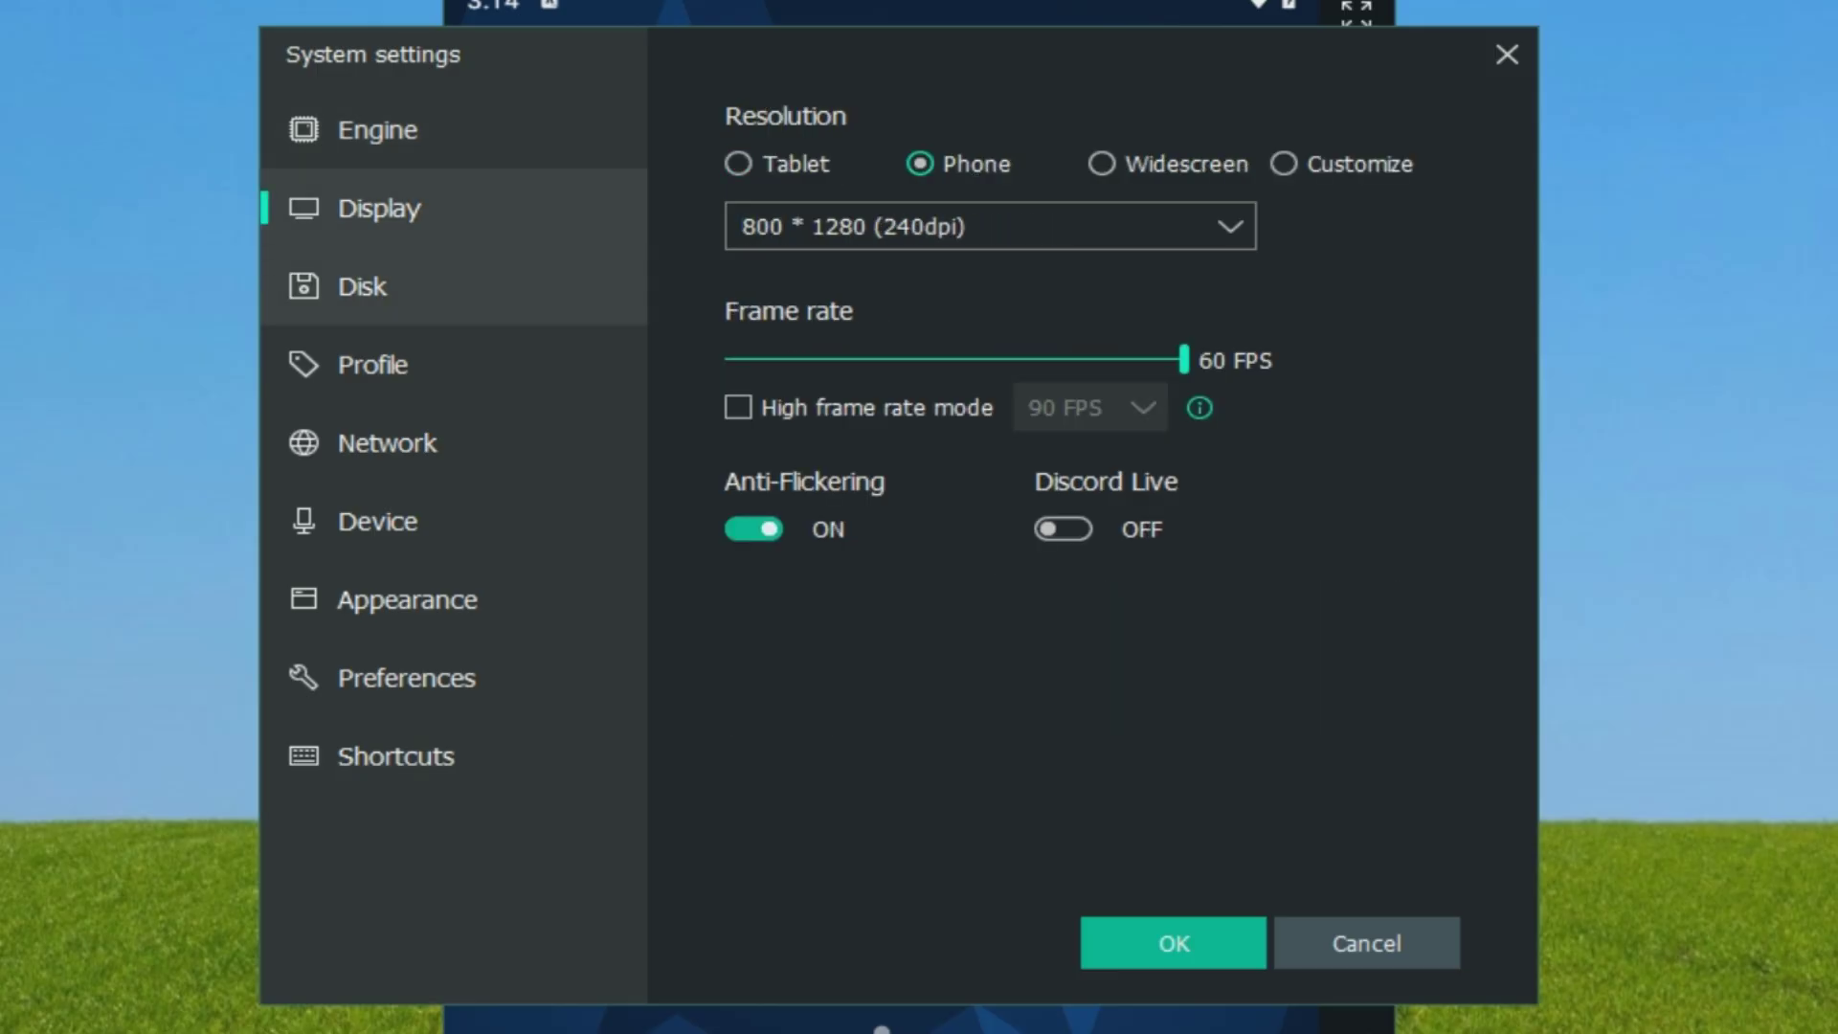
{"action": "left_click", "coordinate": [362, 286]}
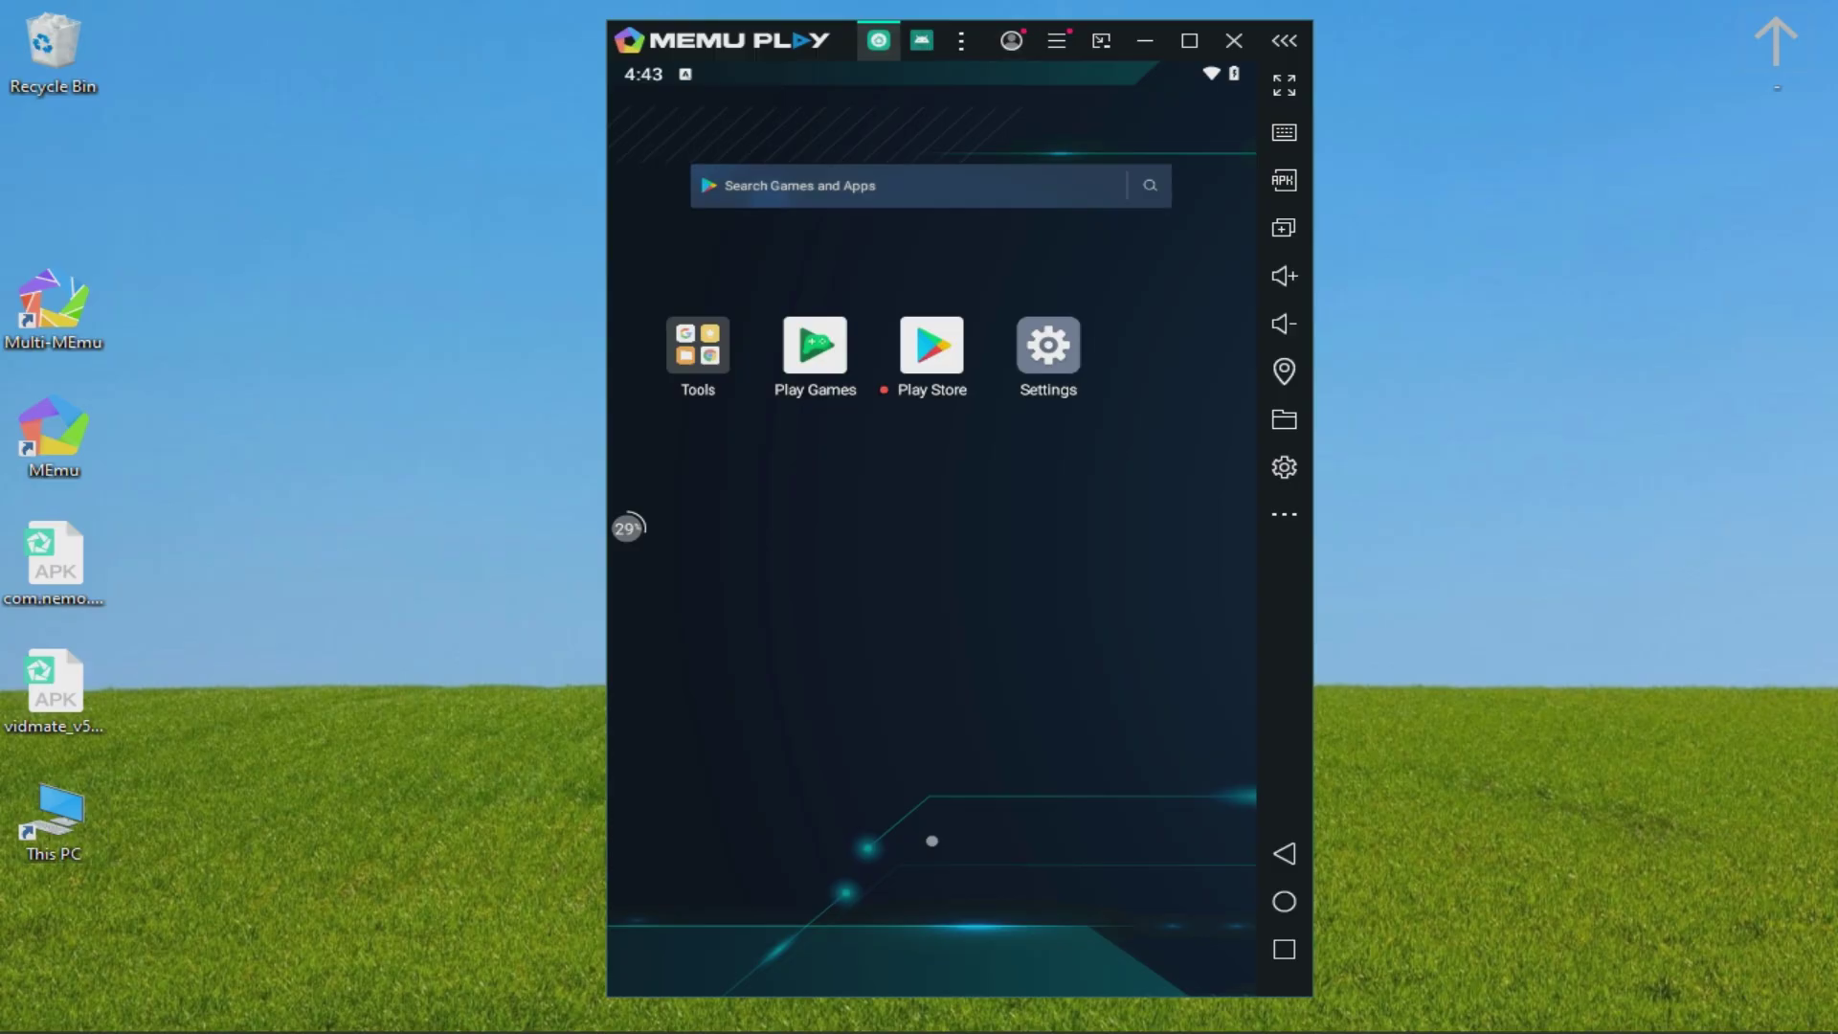
{"action": "right_click", "coordinate": [218, 393]}
{"action": "left_click", "coordinate": [287, 468]}
{"action": "left_click_drag", "start_coordinate": [60, 829], "coordinate": [84, 838]}
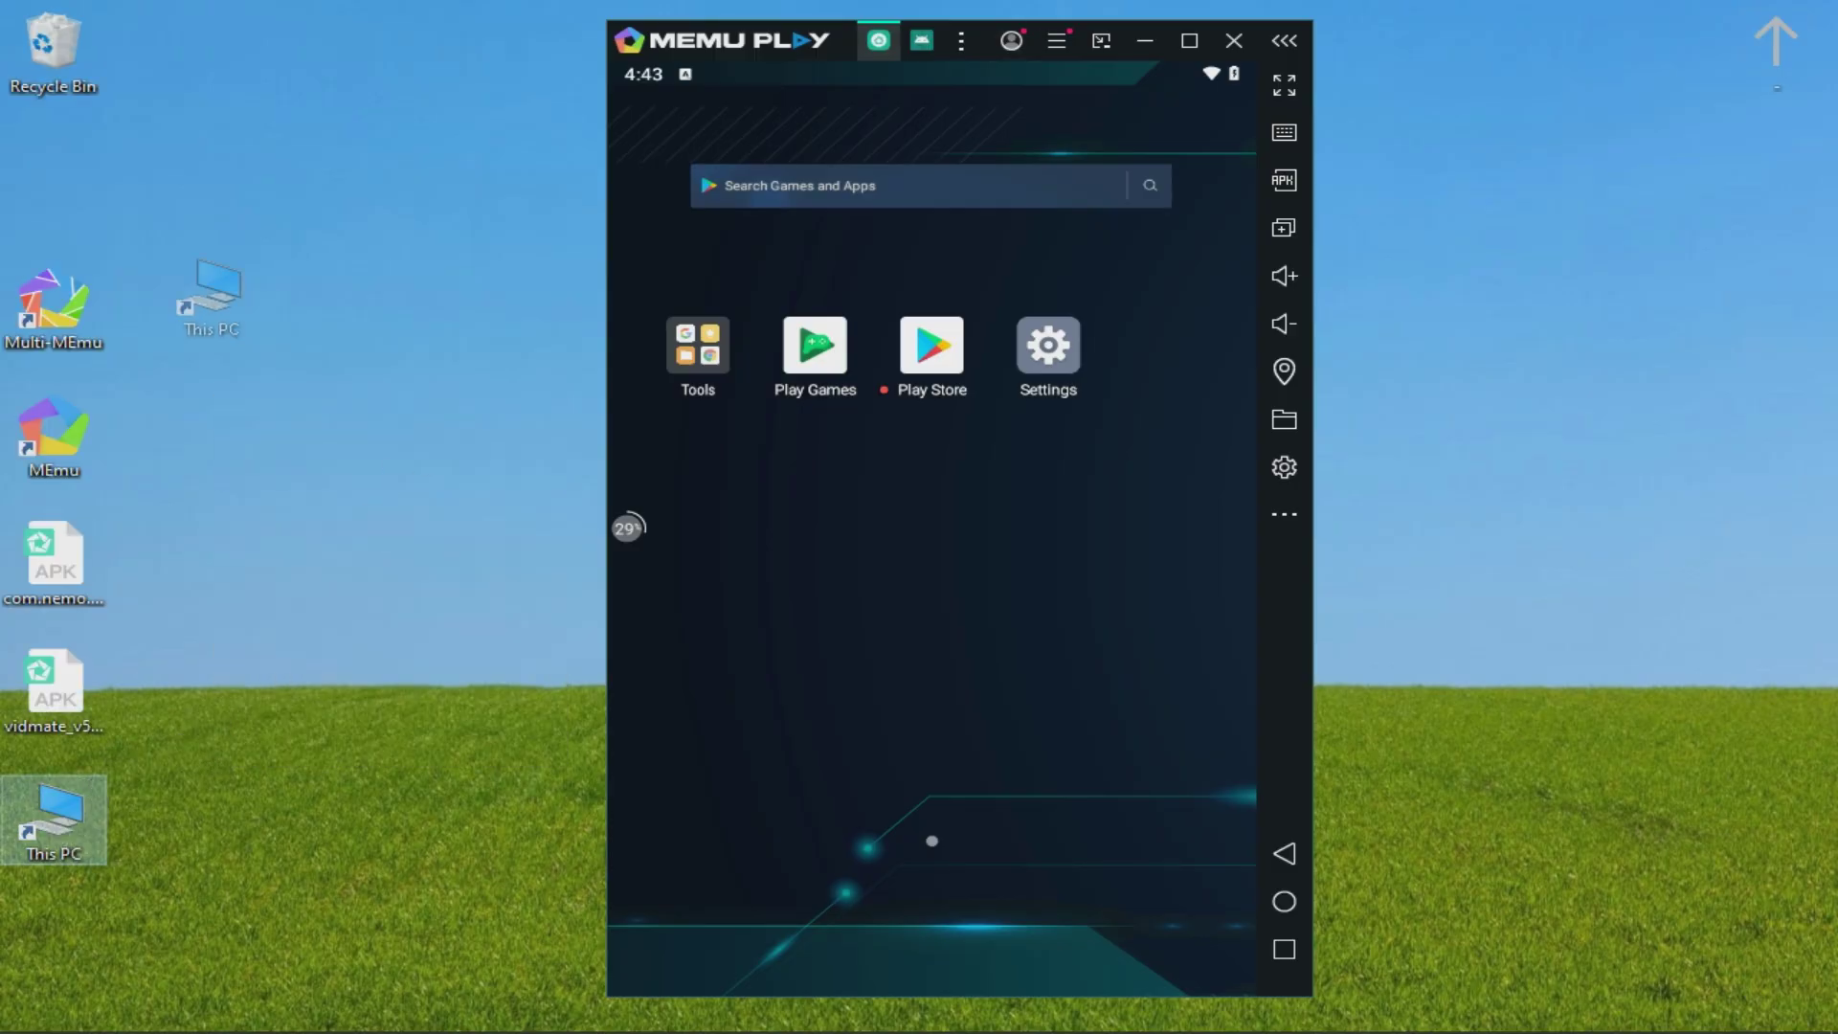
{"action": "left_click_drag", "start_coordinate": [211, 297], "coordinate": [57, 182]}
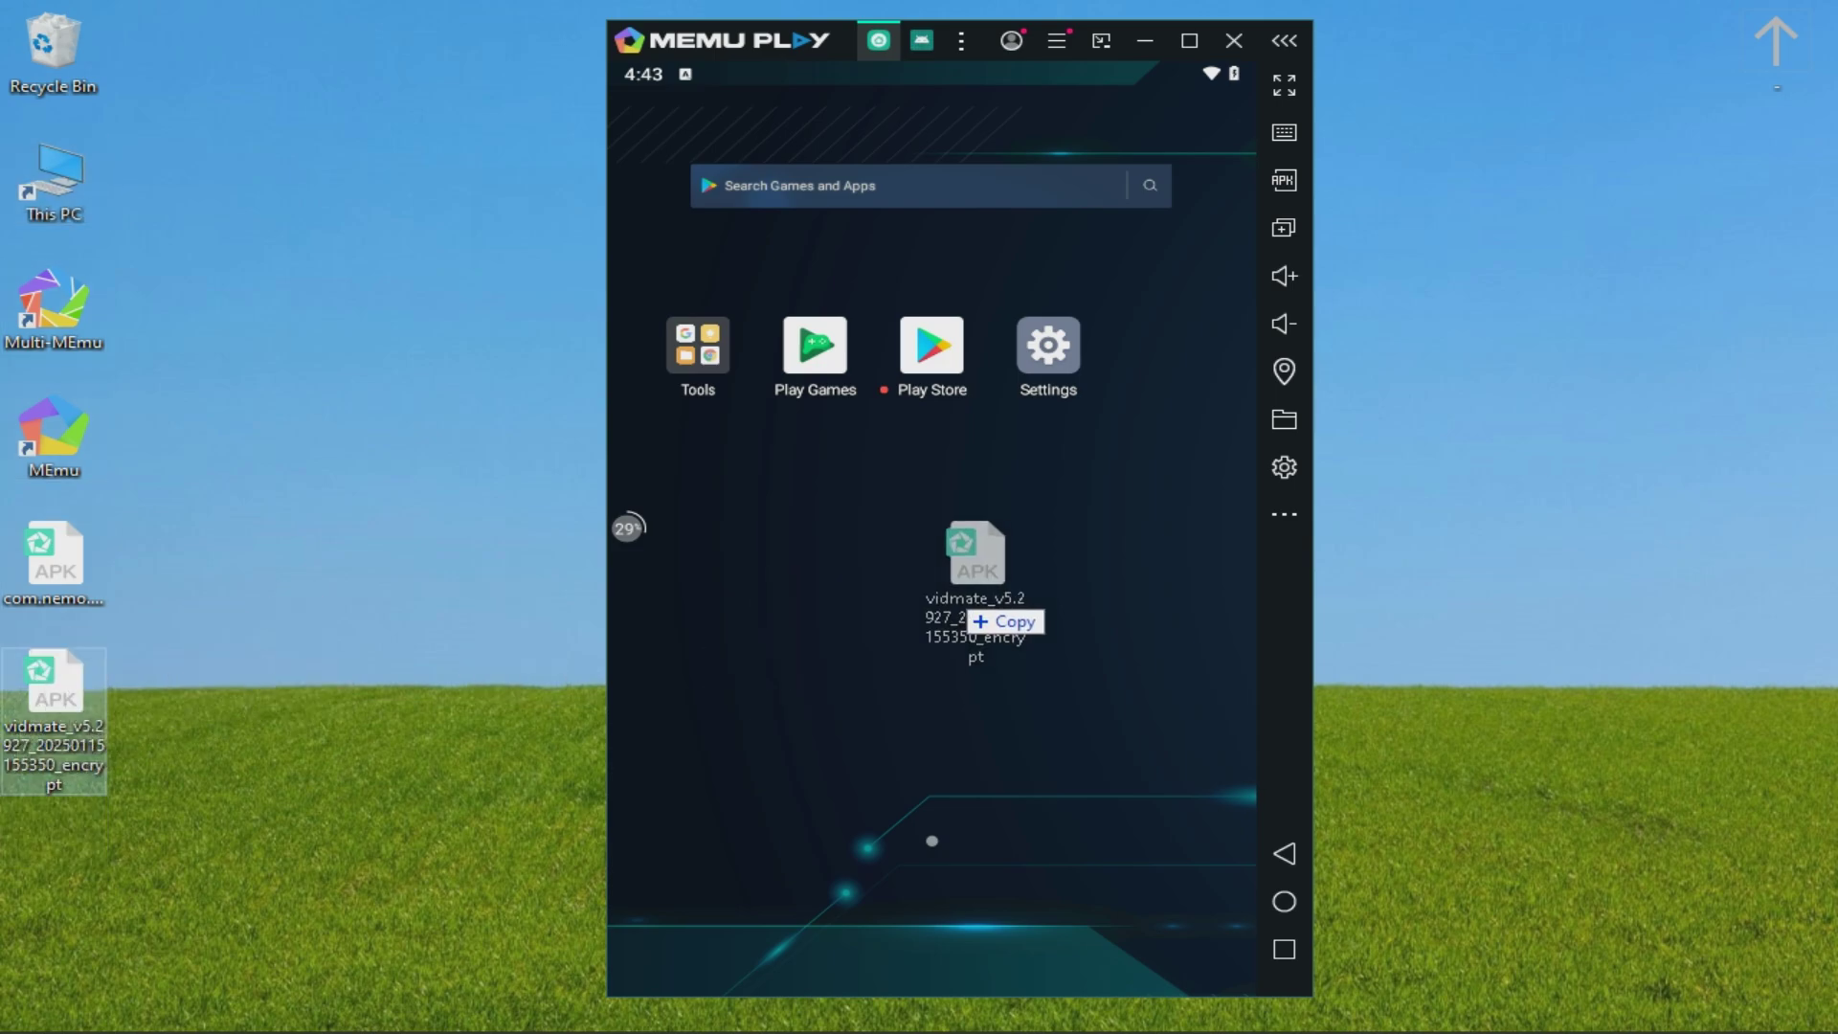